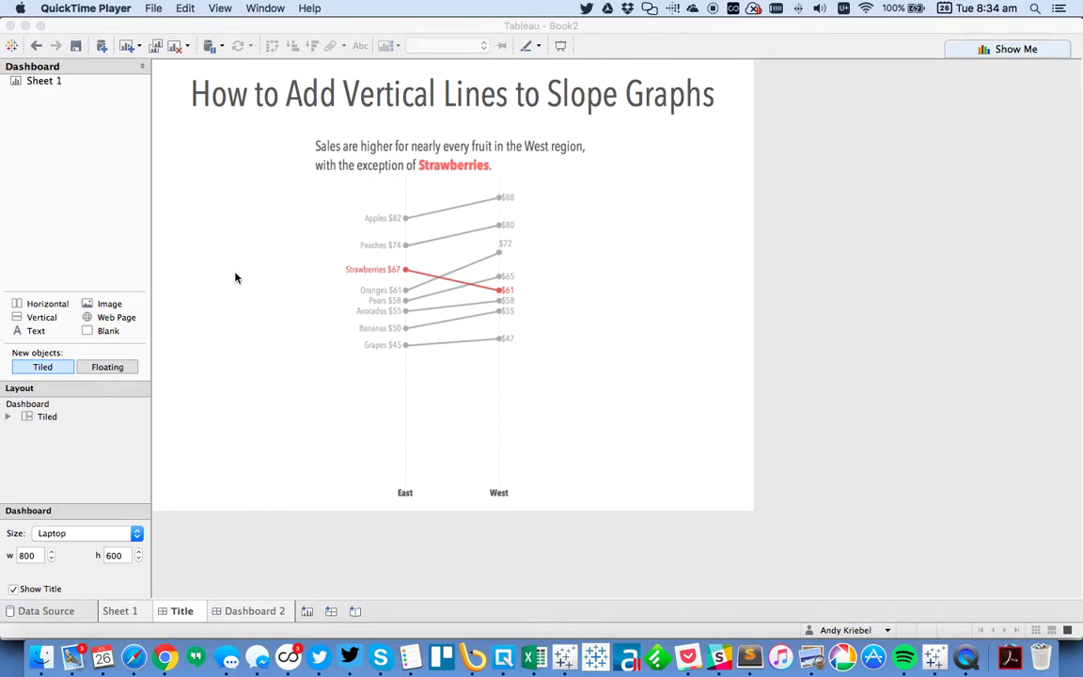
Look over the example slope chart in the browser, then come back to Tableau.
{"action": "key", "text": "super+Tab"}
{"action": "key", "text": "super+Tab"}
{"action": "scroll", "coordinate": [597, 315], "scroll_direction": "down", "scroll_amount": 3}
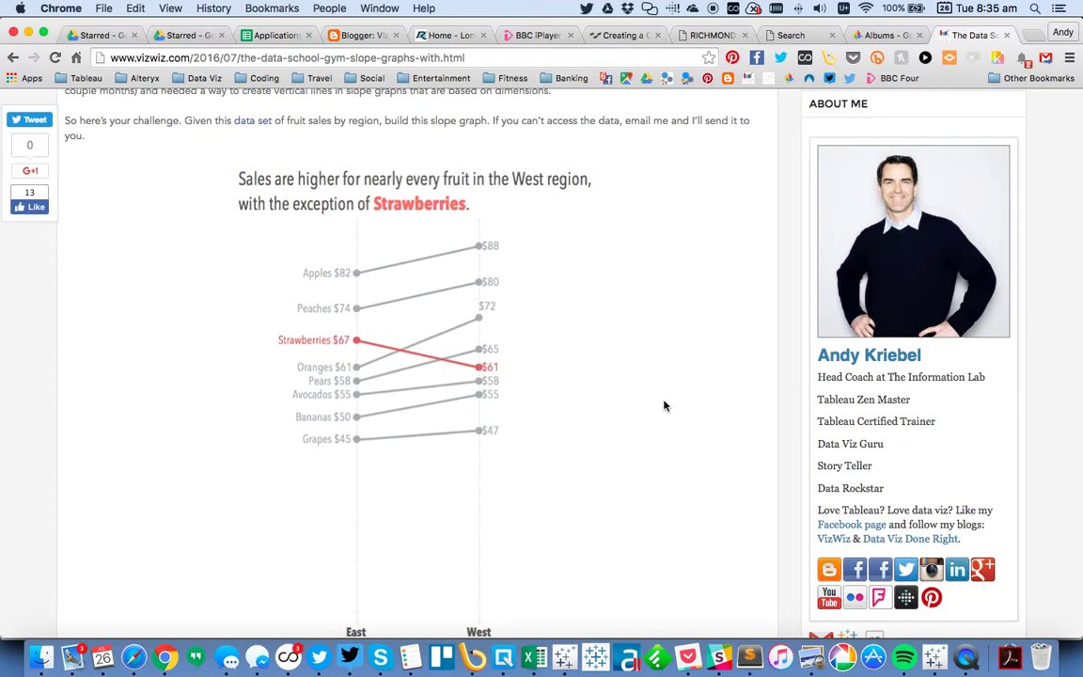
{"action": "key", "text": "super+Tab"}
{"action": "key", "text": "super+Tab"}
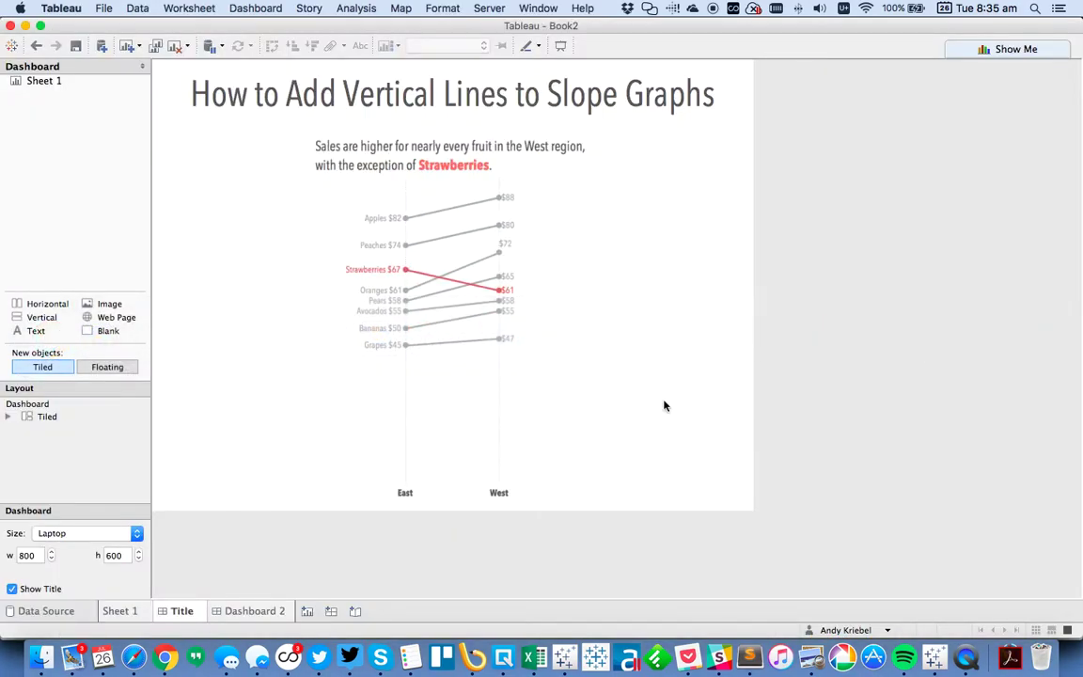
From Sheet 1, connect to the Excel workbook Slope Graph Sample in the VizWiz folder.
{"action": "left_click", "coordinate": [129, 611]}
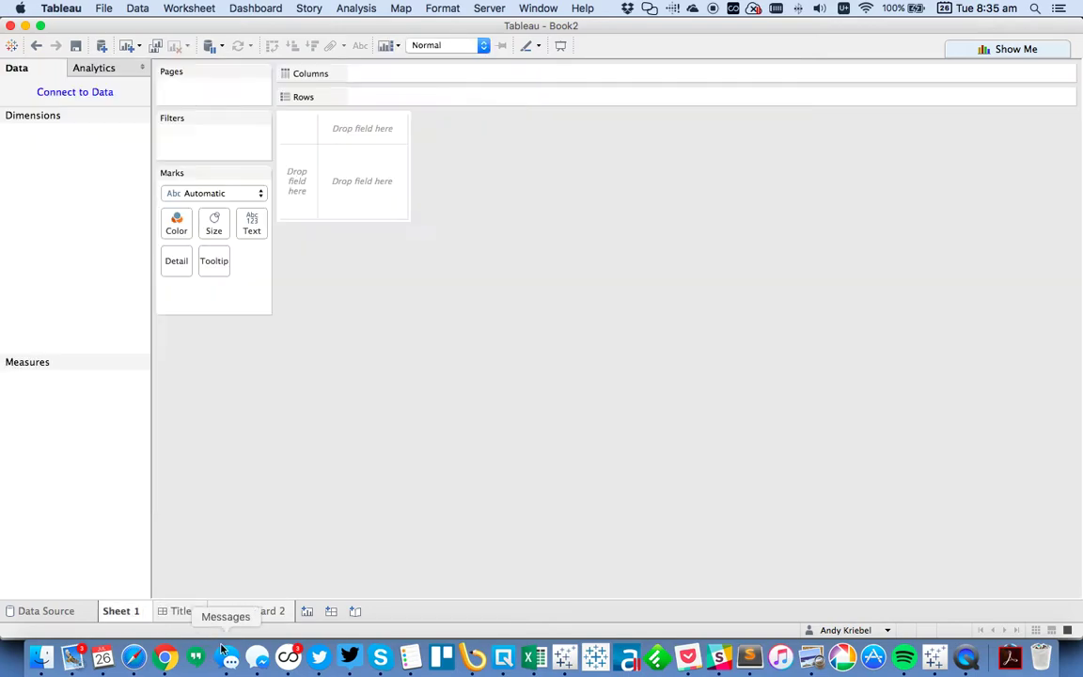
{"action": "left_click", "coordinate": [74, 93]}
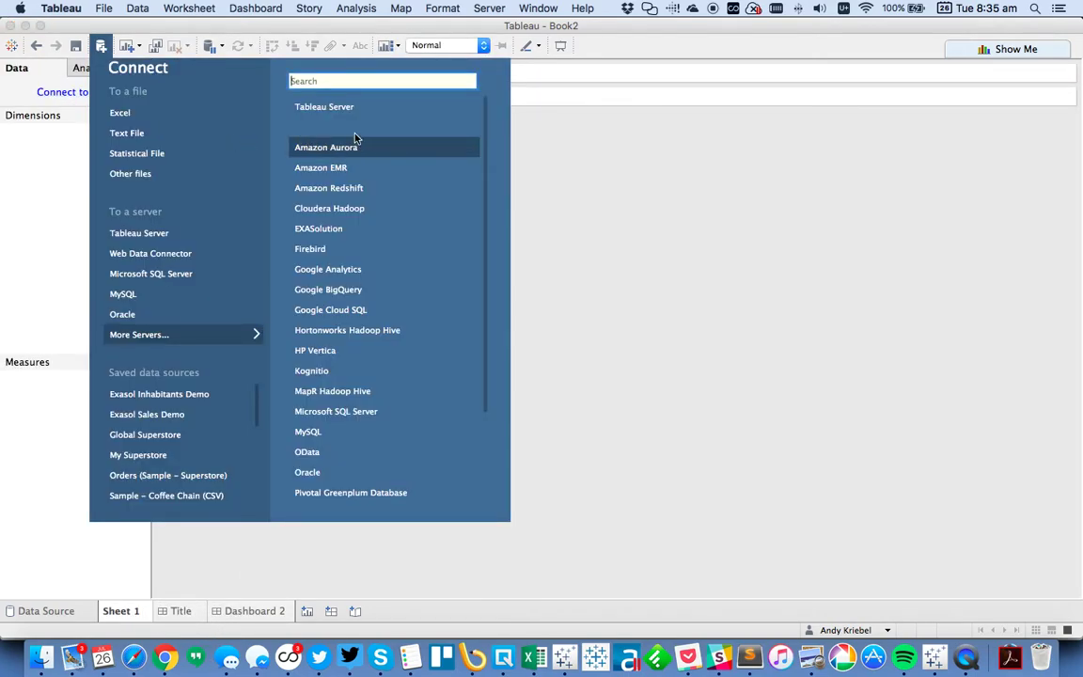
{"action": "left_click", "coordinate": [120, 112]}
{"action": "left_click", "coordinate": [508, 106]}
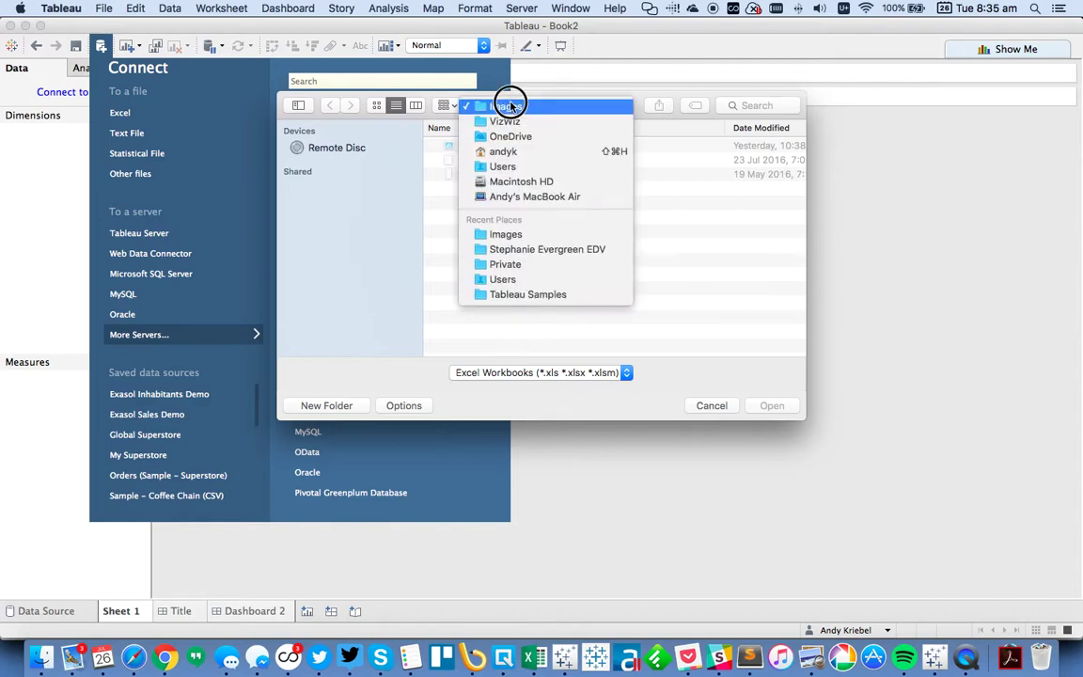
{"action": "left_click", "coordinate": [509, 121]}
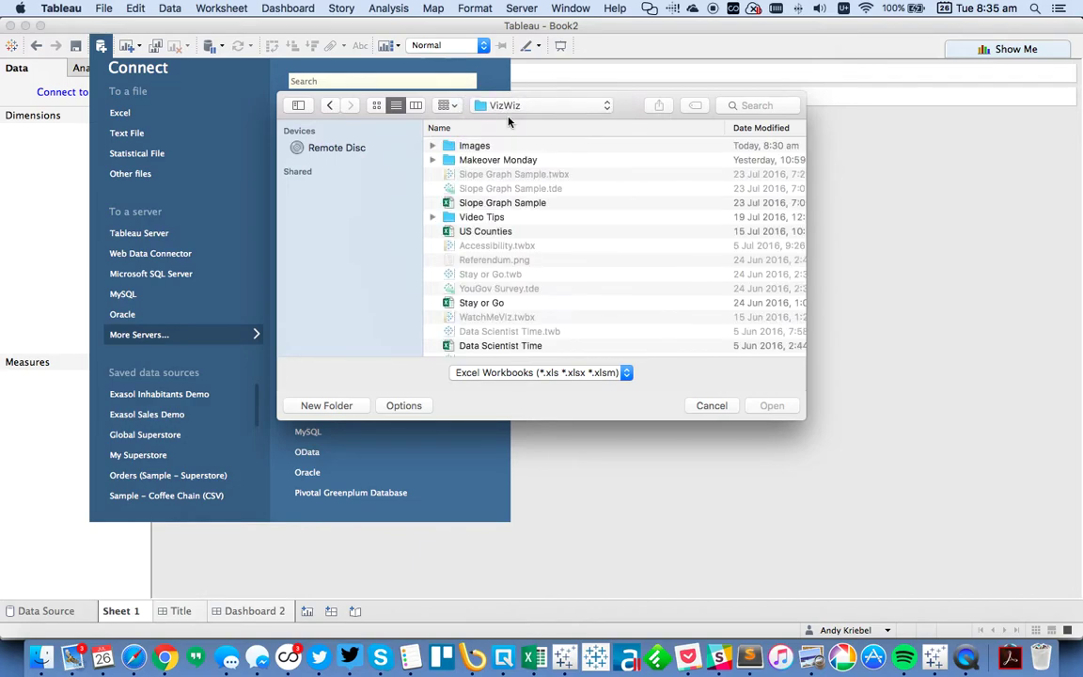
{"action": "left_click", "coordinate": [515, 205]}
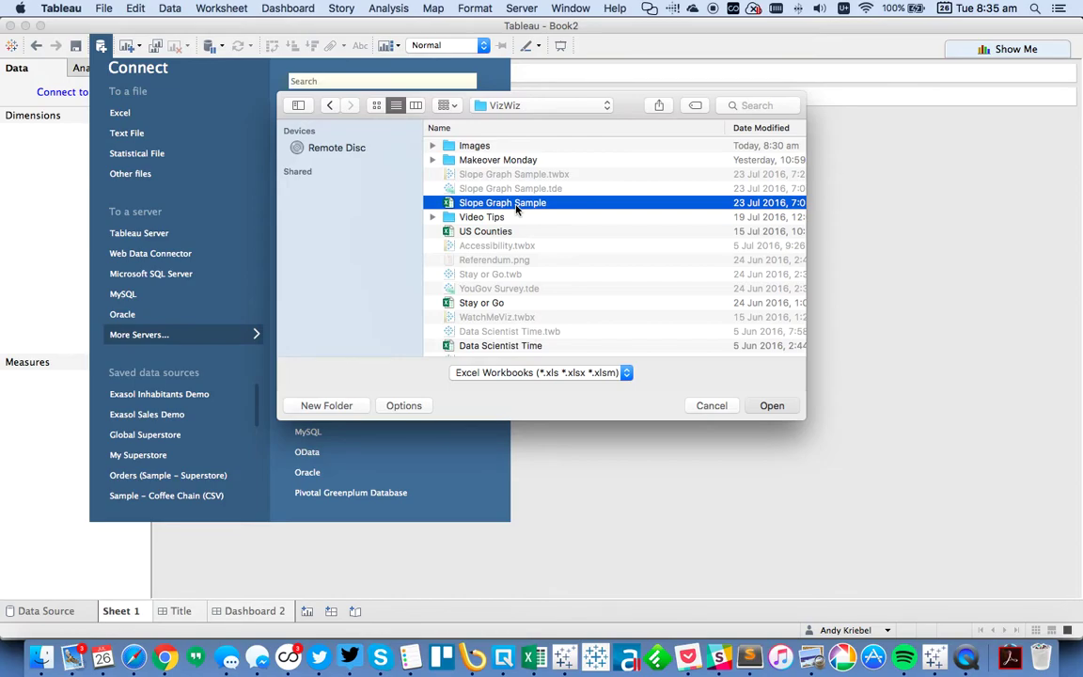
{"action": "double_click", "coordinate": [515, 205]}
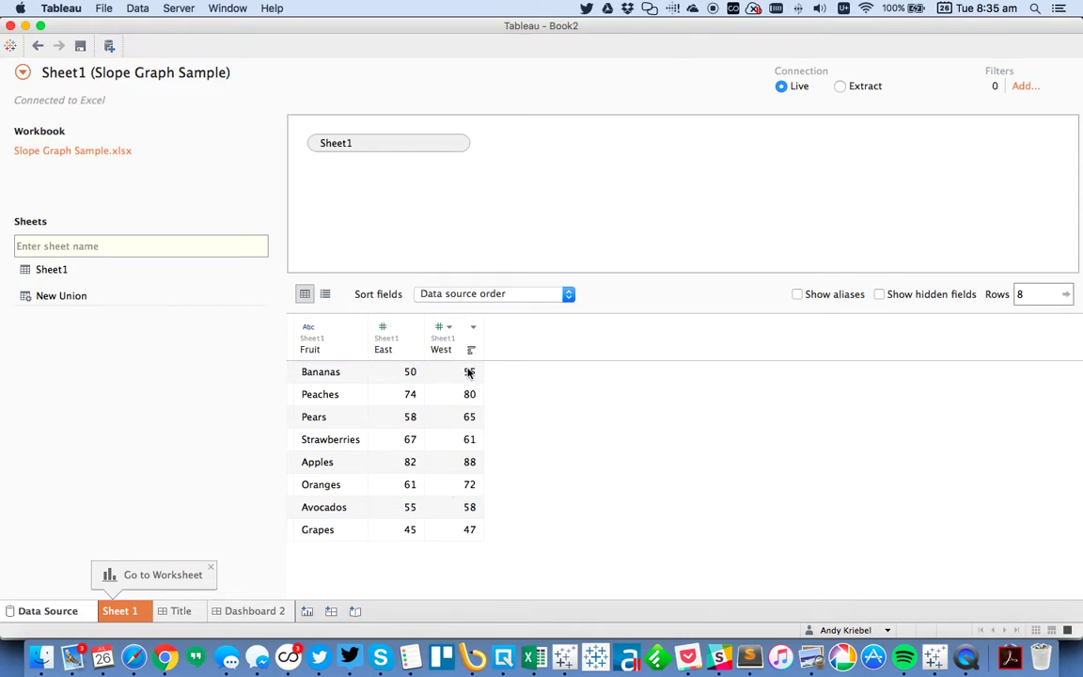
Pivot the East and West columns and name the pivoted columns Region and Sales.
{"action": "left_click", "coordinate": [392, 350]}
{"action": "left_click", "coordinate": [442, 349], "text": "shift"}
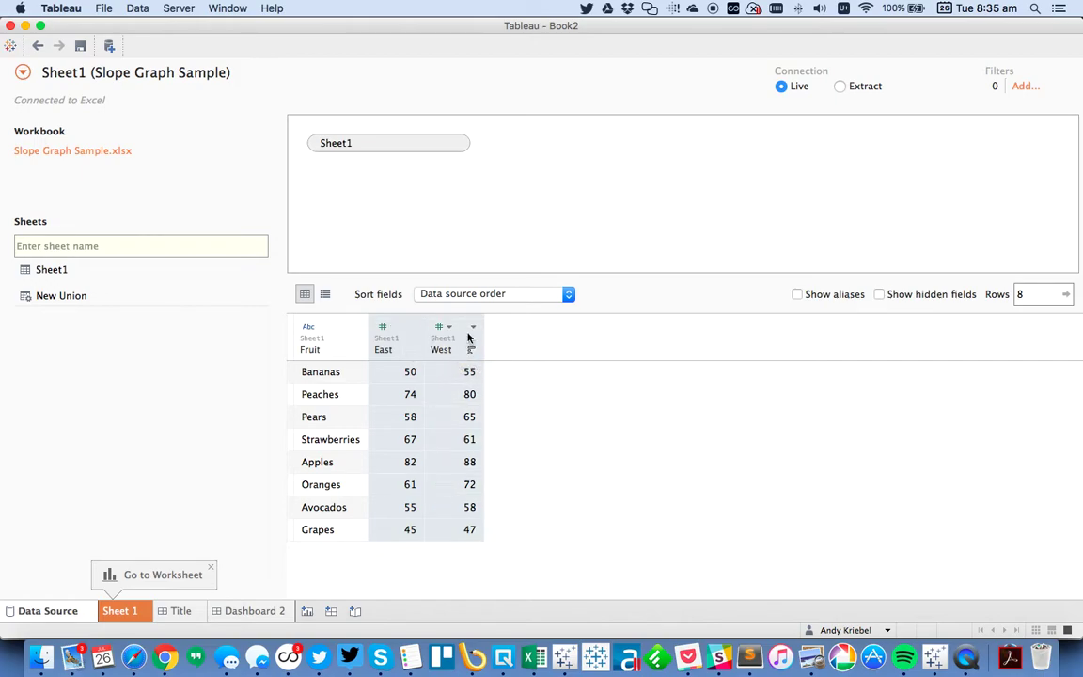
{"action": "left_click", "coordinate": [473, 327]}
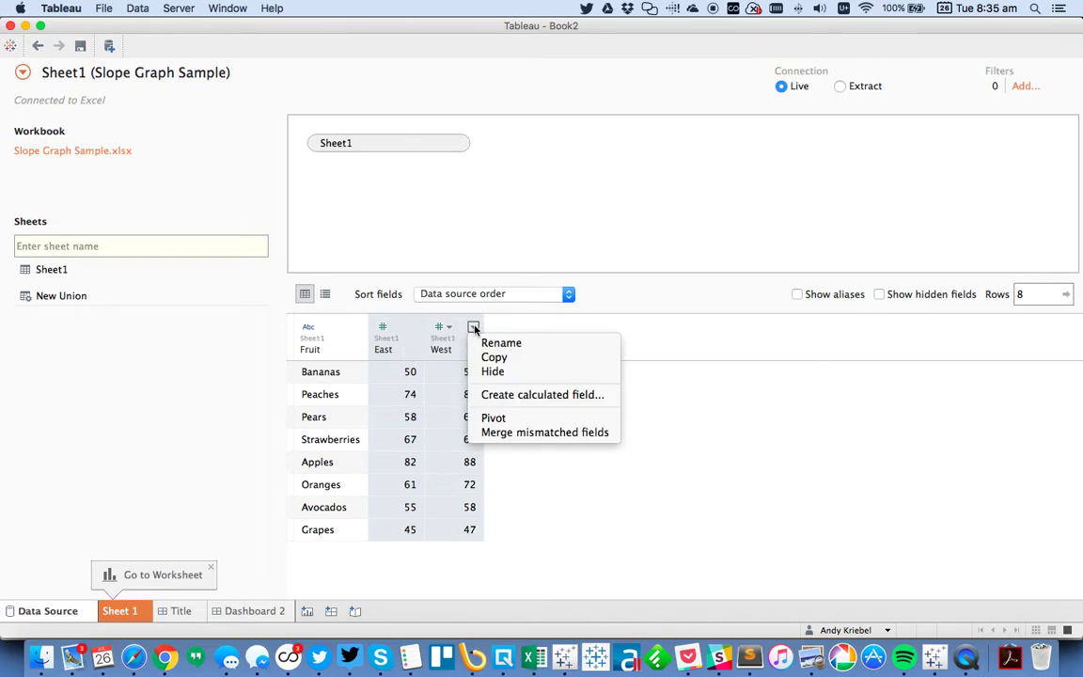
{"action": "left_click", "coordinate": [495, 417]}
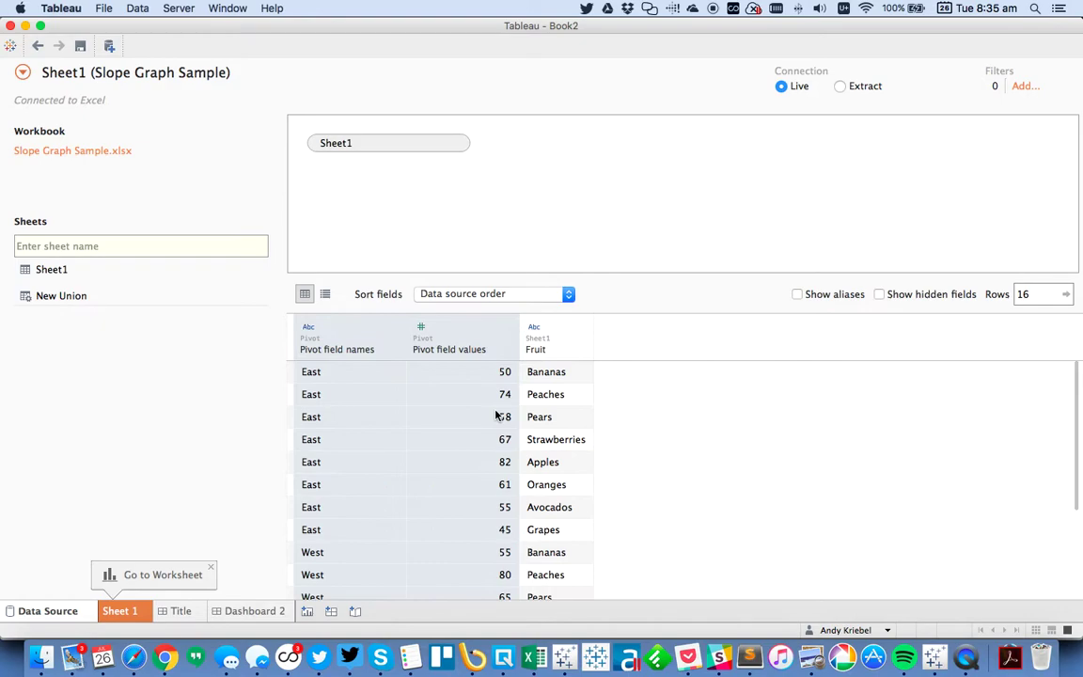
{"action": "left_click", "coordinate": [340, 350]}
{"action": "double_click", "coordinate": [340, 349]}
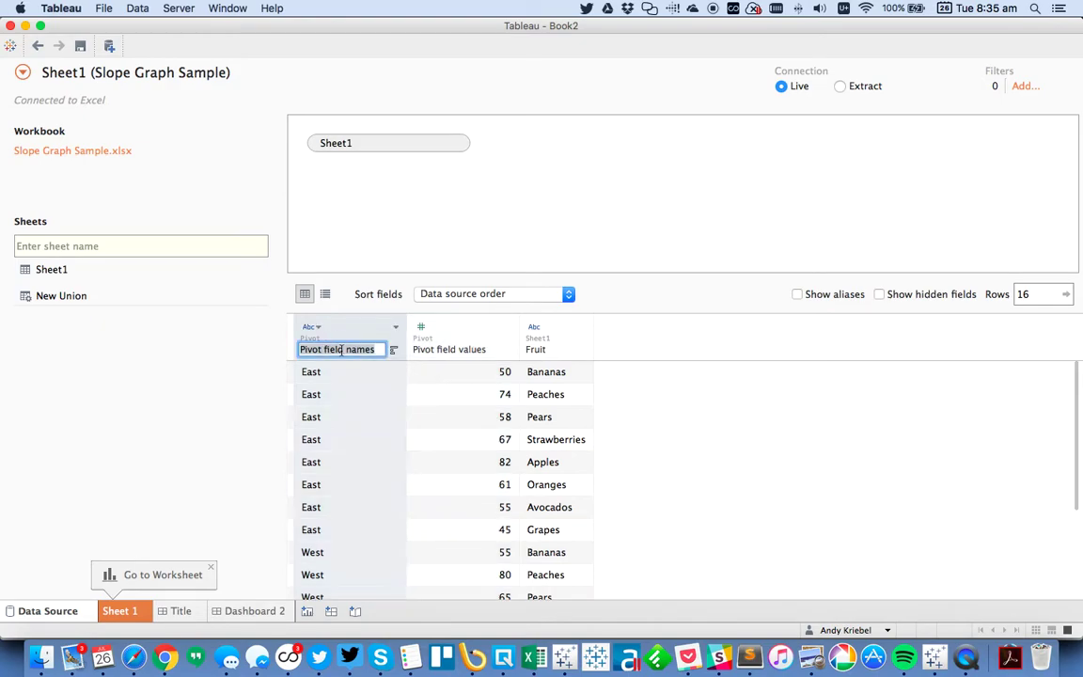
{"action": "type", "text": "Region"}
{"action": "key", "text": "Tab"}
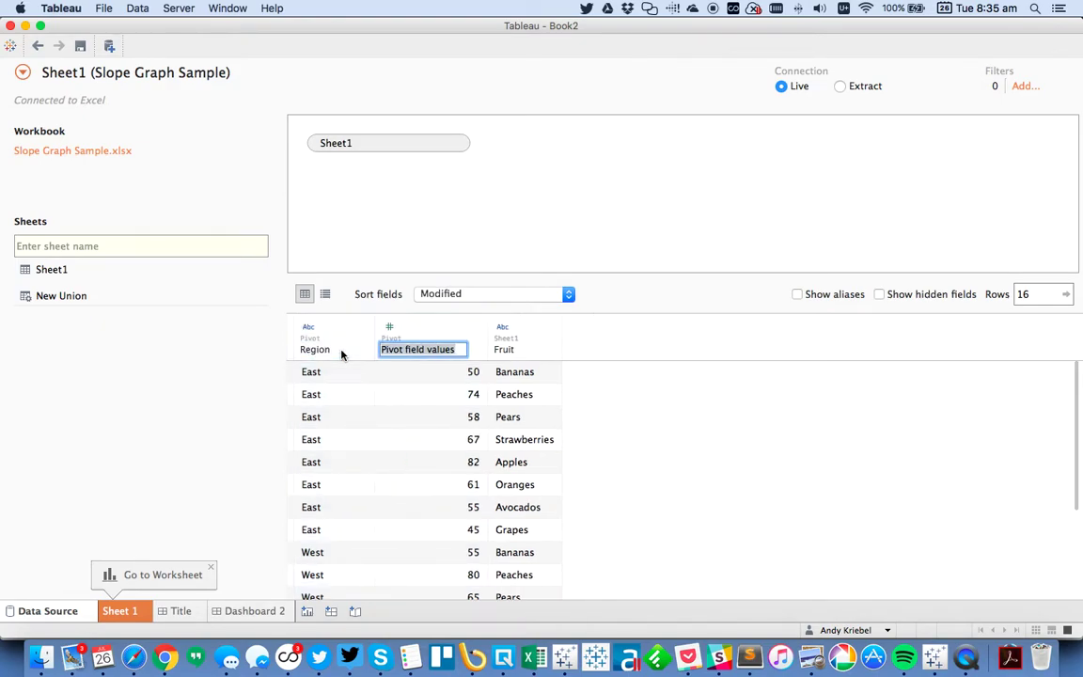
{"action": "type", "text": "Sales"}
{"action": "key", "text": "Return"}
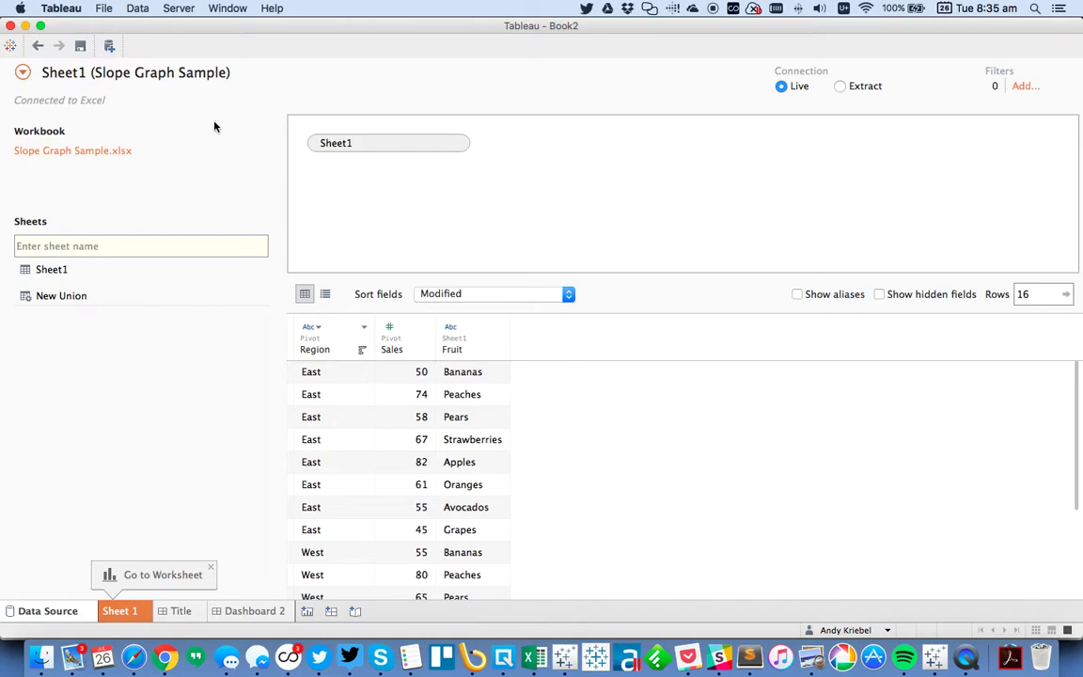
Rename the data source to Slope Graph Sample by removing the Sheet1 prefix and bracket.
{"action": "left_click", "coordinate": [157, 74]}
{"action": "left_click", "coordinate": [94, 74]}
{"action": "key", "text": "super+shift+Left"}
{"action": "key", "text": "BackSpace"}
{"action": "key", "text": "End"}
{"action": "key", "text": "BackSpace"}
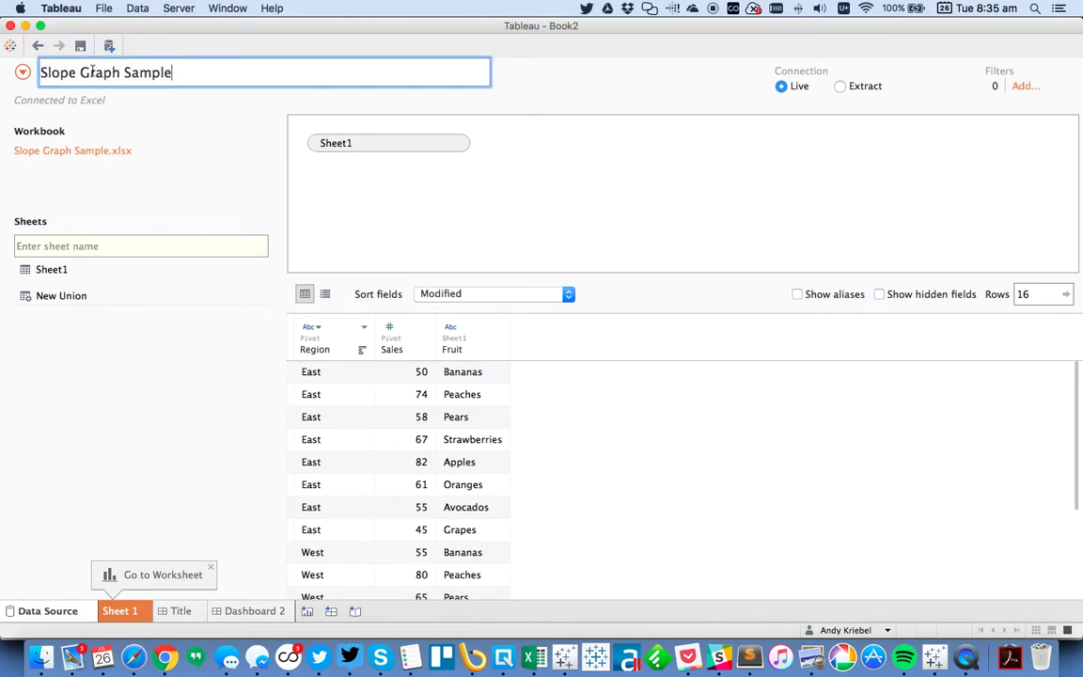
{"action": "left_click", "coordinate": [543, 100]}
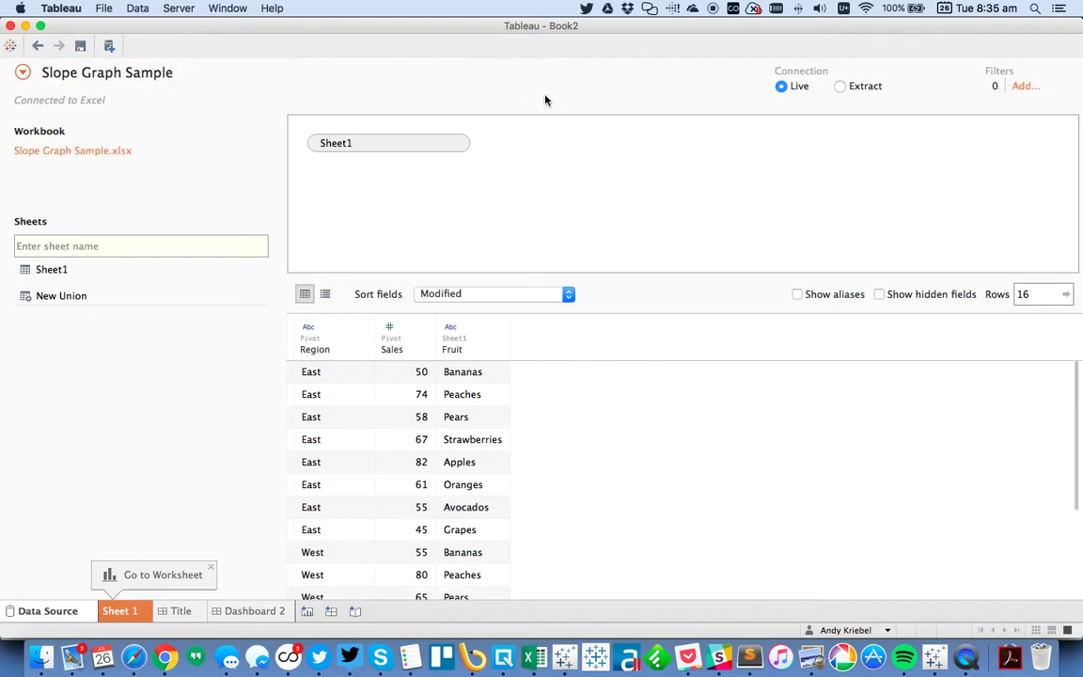
Put Sales on Rows, Region on Columns and Fruit on Detail, with Line marks.
{"action": "left_click", "coordinate": [141, 610]}
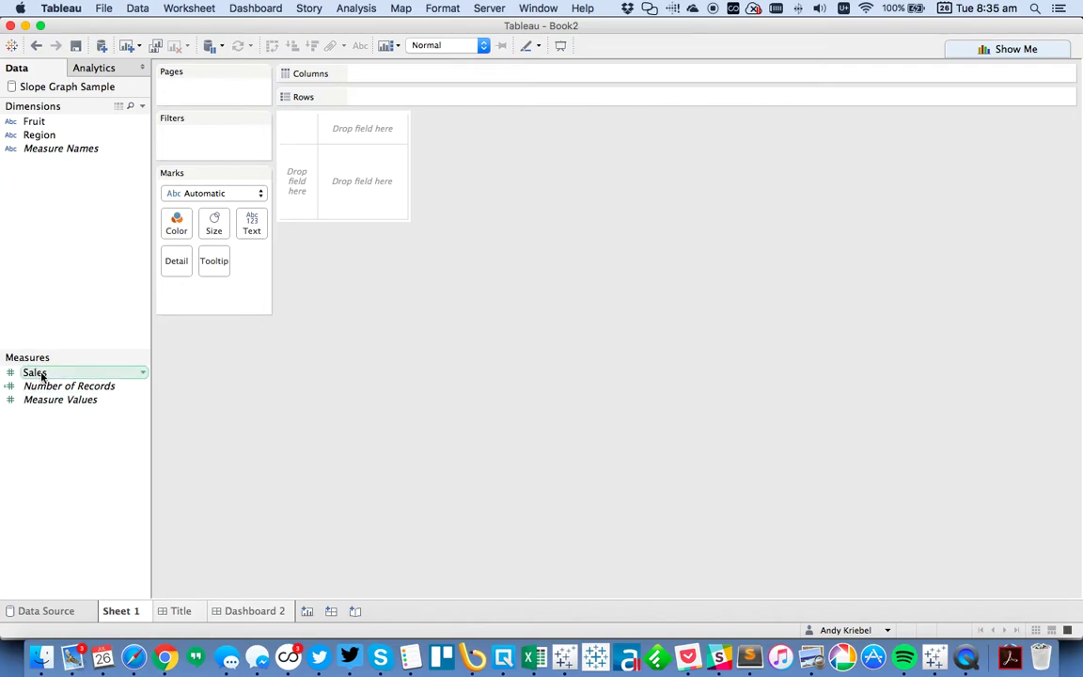
{"action": "left_click_drag", "start_coordinate": [40, 374], "coordinate": [401, 96]}
{"action": "mouse_move", "coordinate": [341, 294]}
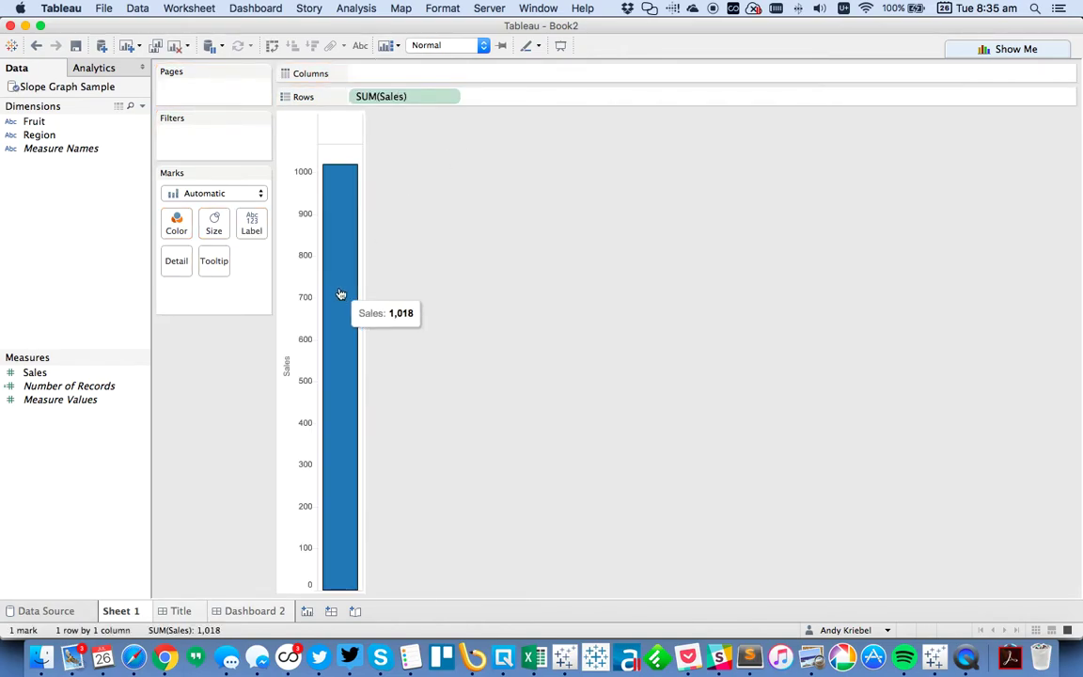
{"action": "left_click_drag", "start_coordinate": [45, 137], "coordinate": [411, 72]}
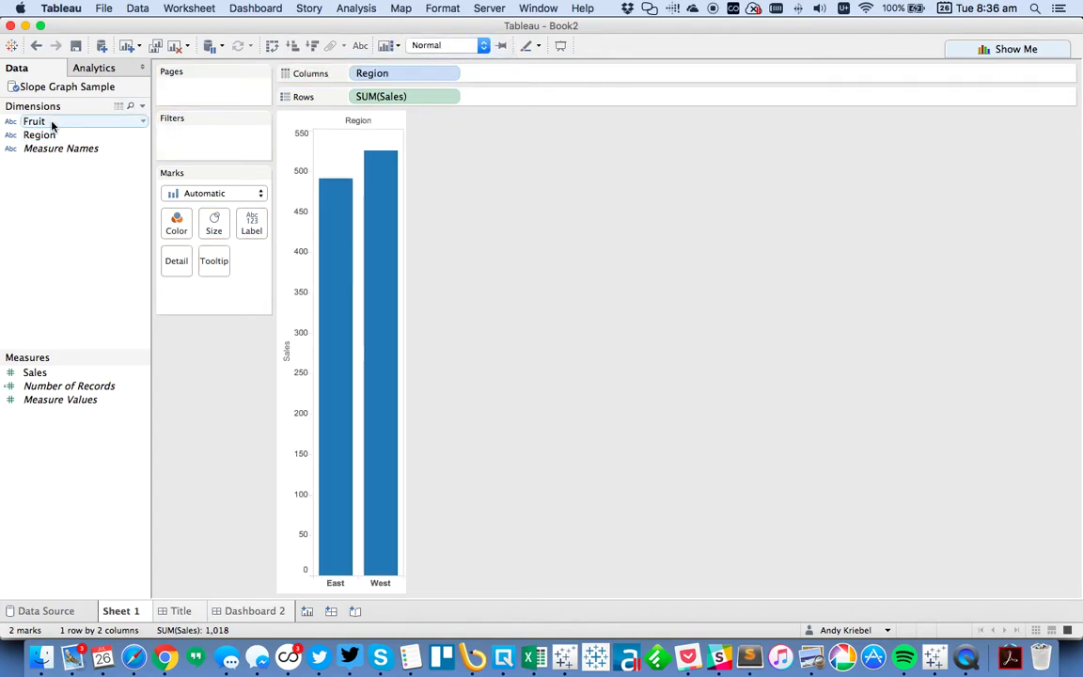
{"action": "left_click_drag", "start_coordinate": [31, 122], "coordinate": [175, 259]}
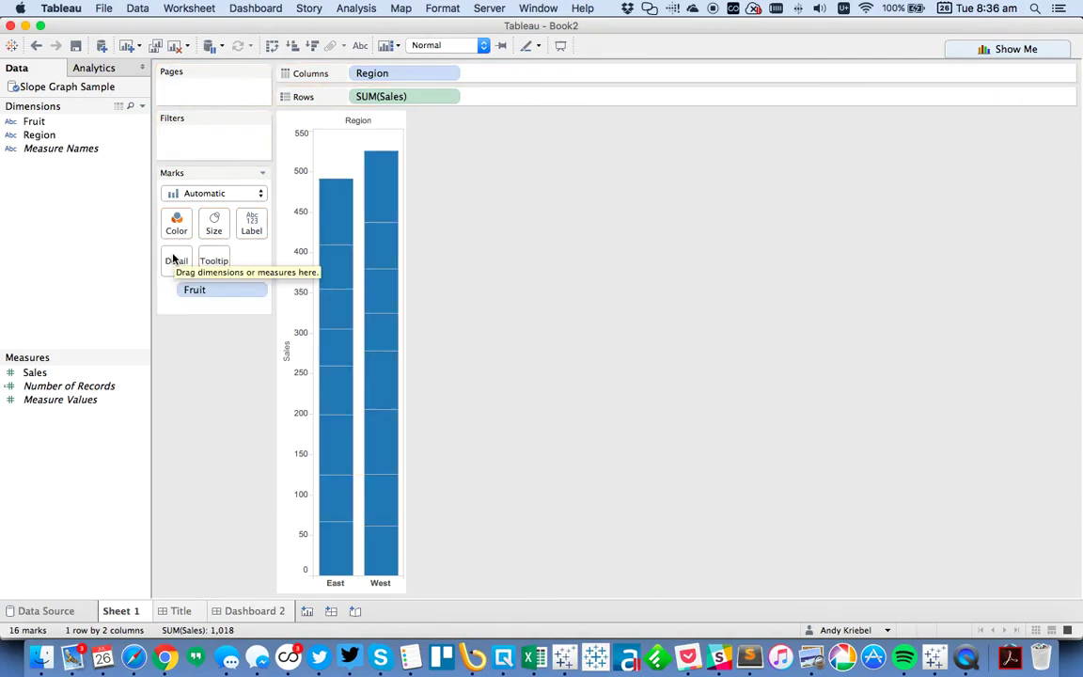
{"action": "left_click", "coordinate": [191, 195]}
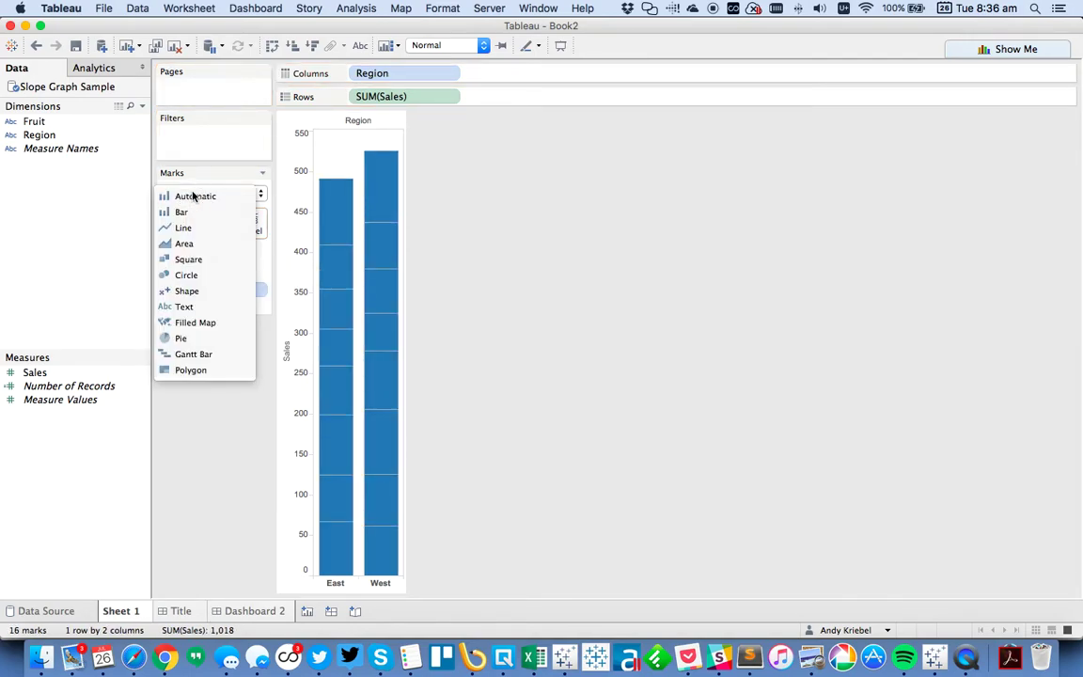
{"action": "left_click", "coordinate": [195, 227]}
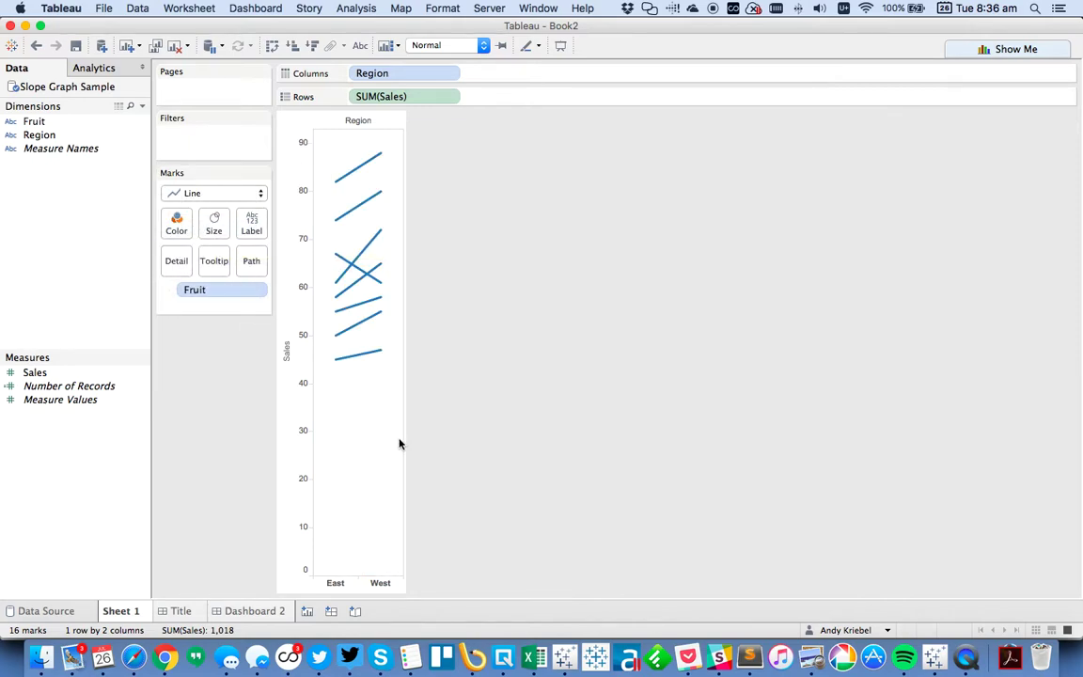
Widen the East and West columns, leaving no header selected.
{"action": "key", "text": "super+Right"}
{"action": "key", "text": "super+Right"}
{"action": "key", "text": "super+Right"}
{"action": "key", "text": "super+Right"}
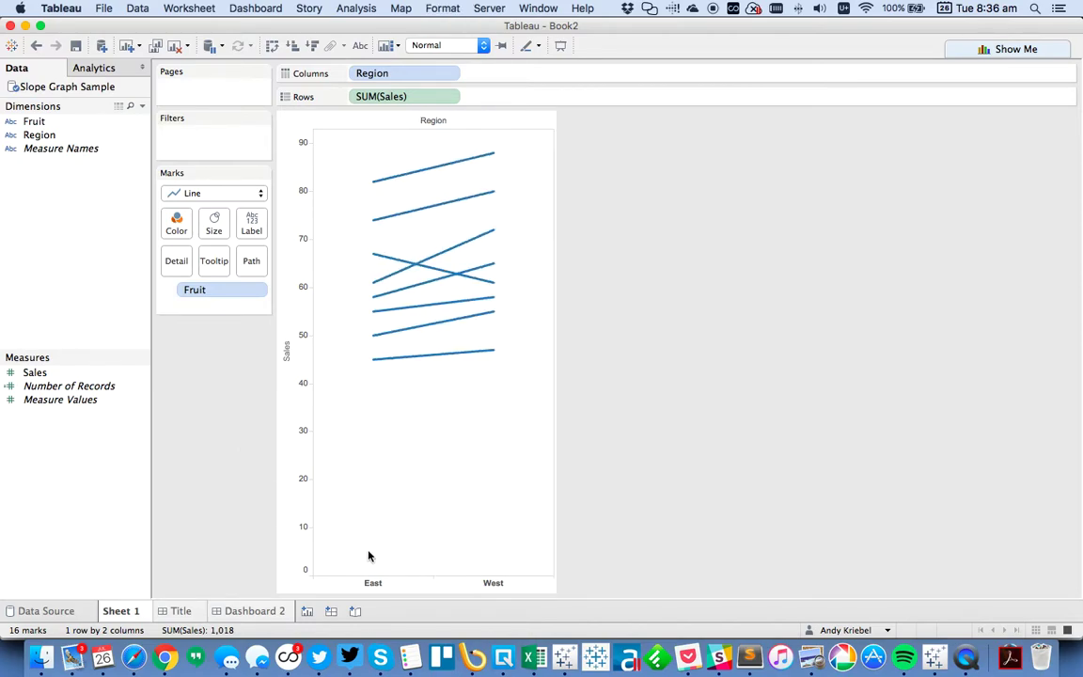
{"action": "right_click", "coordinate": [380, 583]}
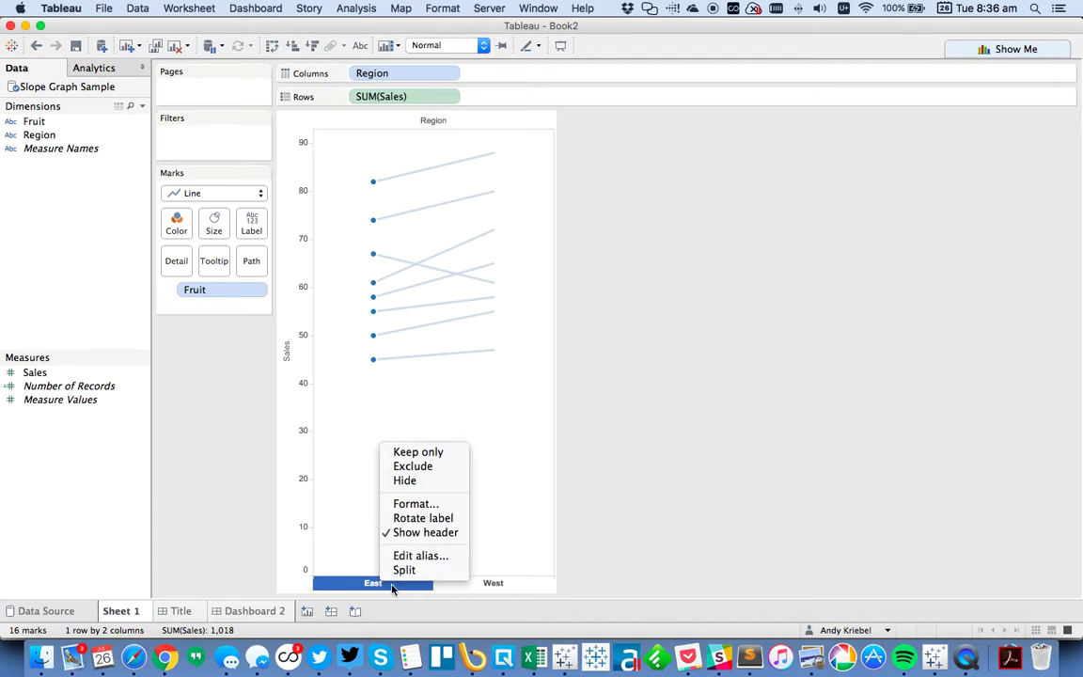
{"action": "left_click", "coordinate": [357, 462]}
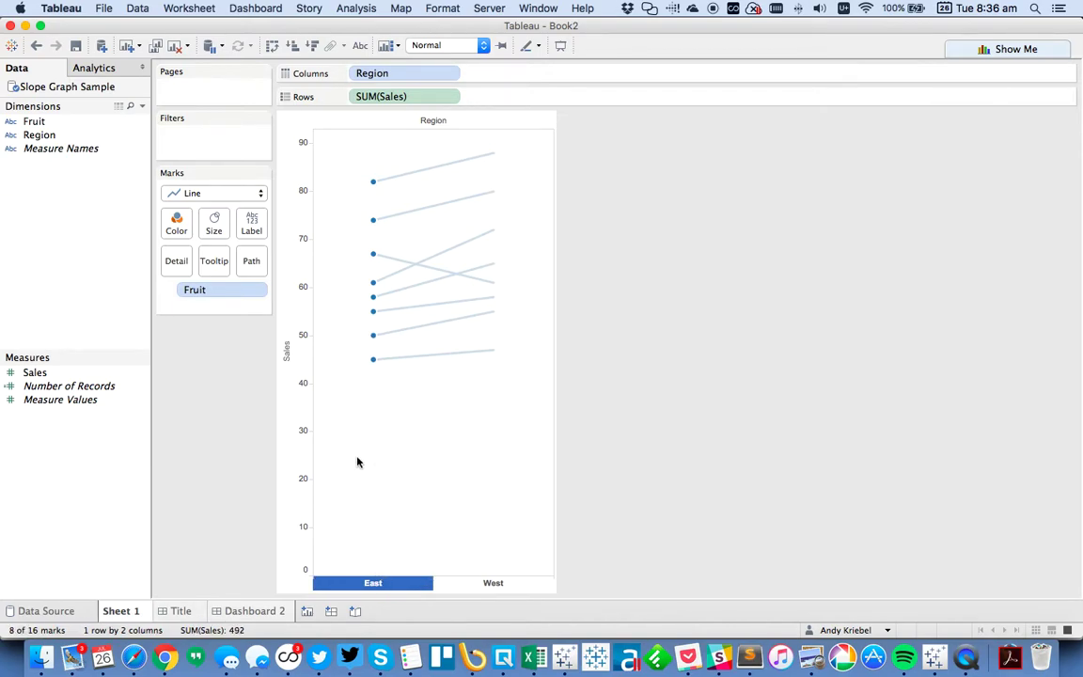
{"action": "left_click", "coordinate": [357, 455]}
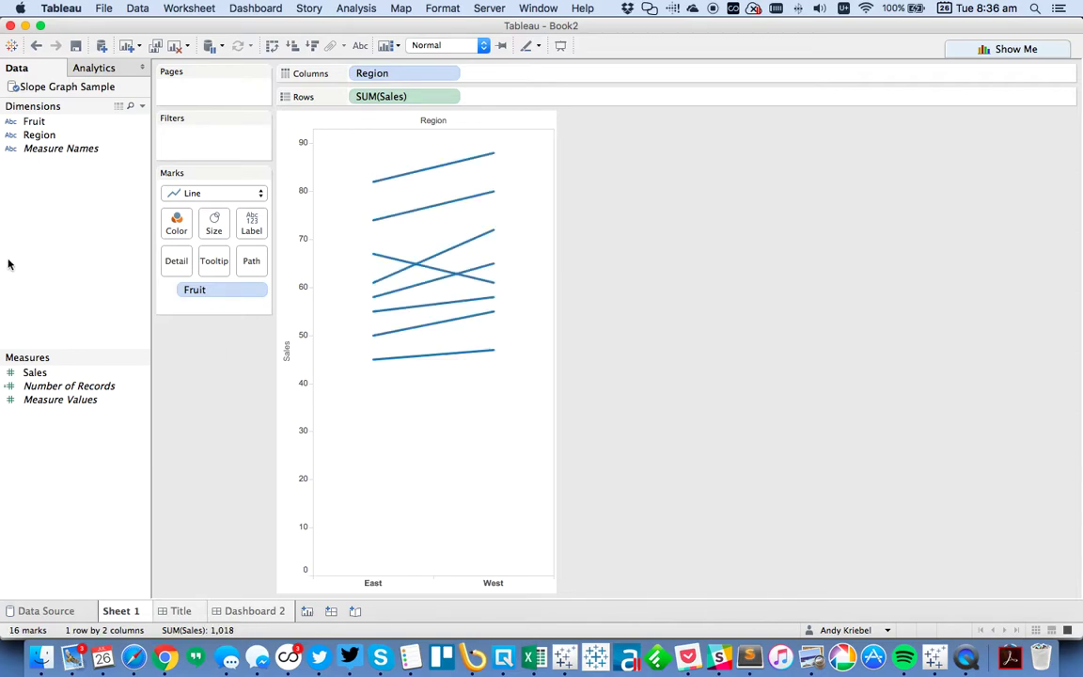
Create the calculated field 'Region #' with the formula IIF([Region]='East',1,2).
{"action": "right_click", "coordinate": [66, 265]}
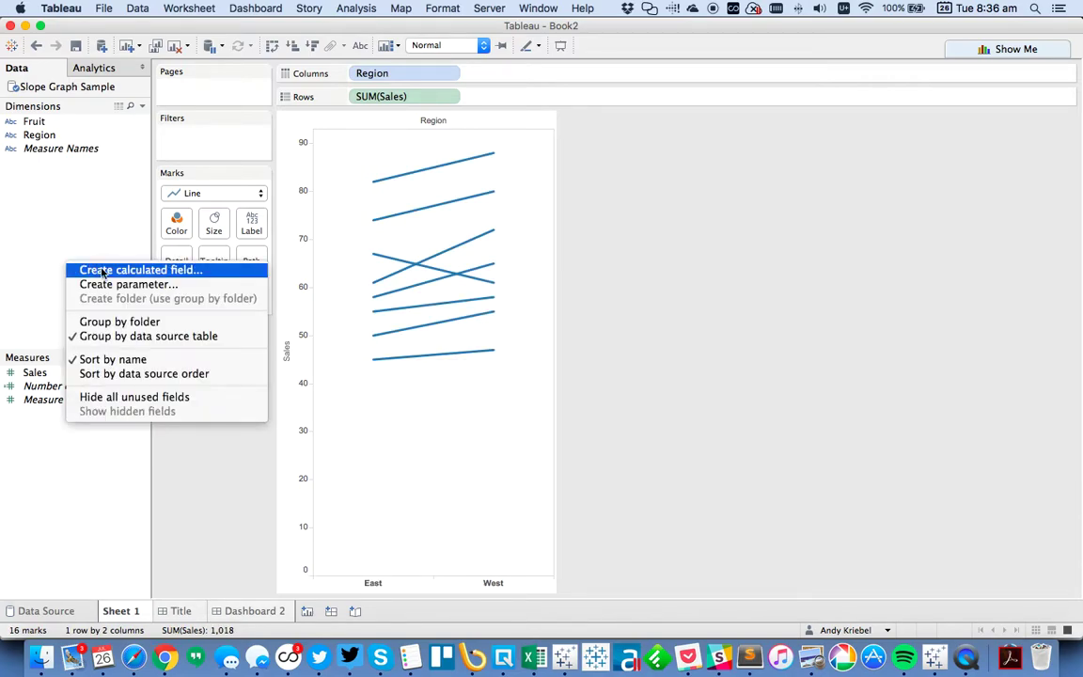
{"action": "left_click", "coordinate": [104, 272]}
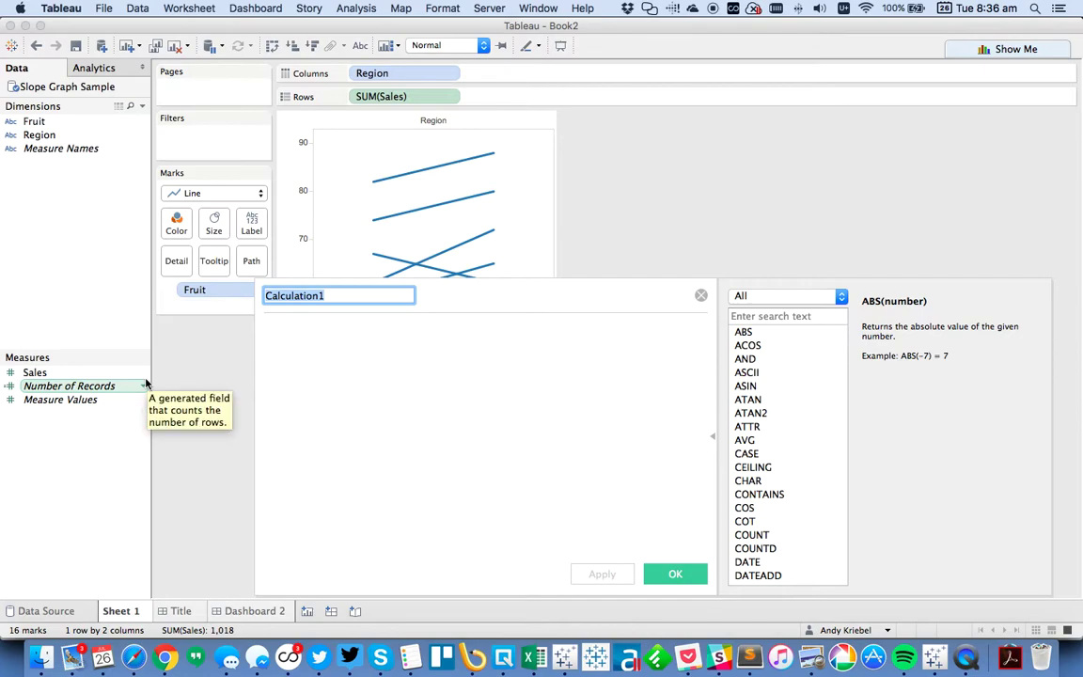
{"action": "type", "text": "Region #"}
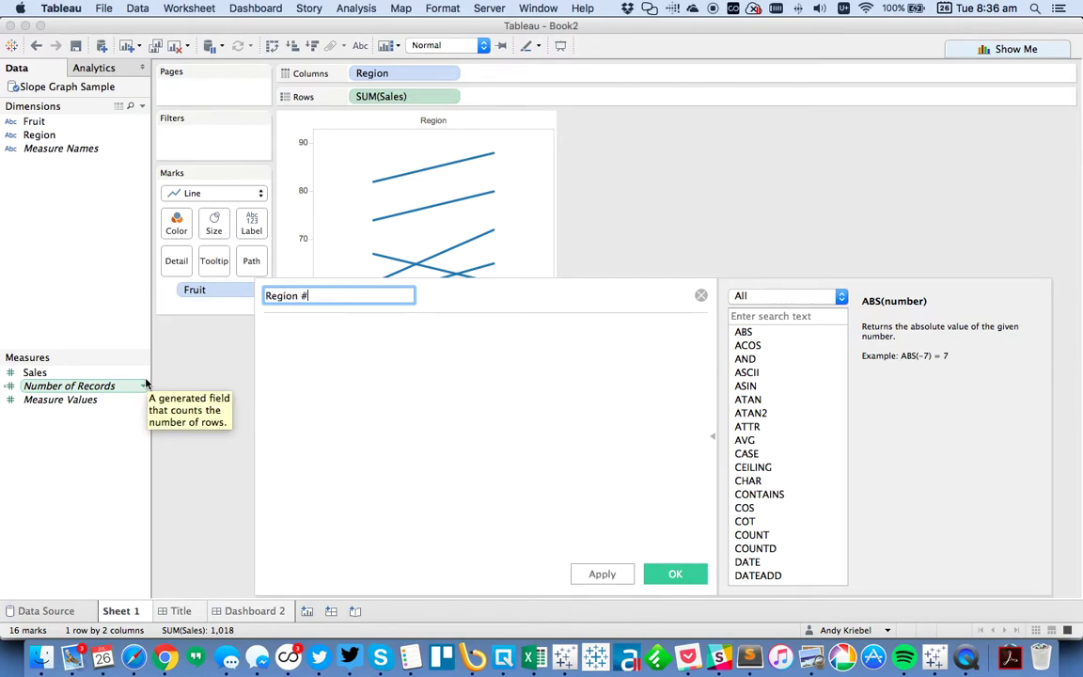
{"action": "key", "text": "Tab"}
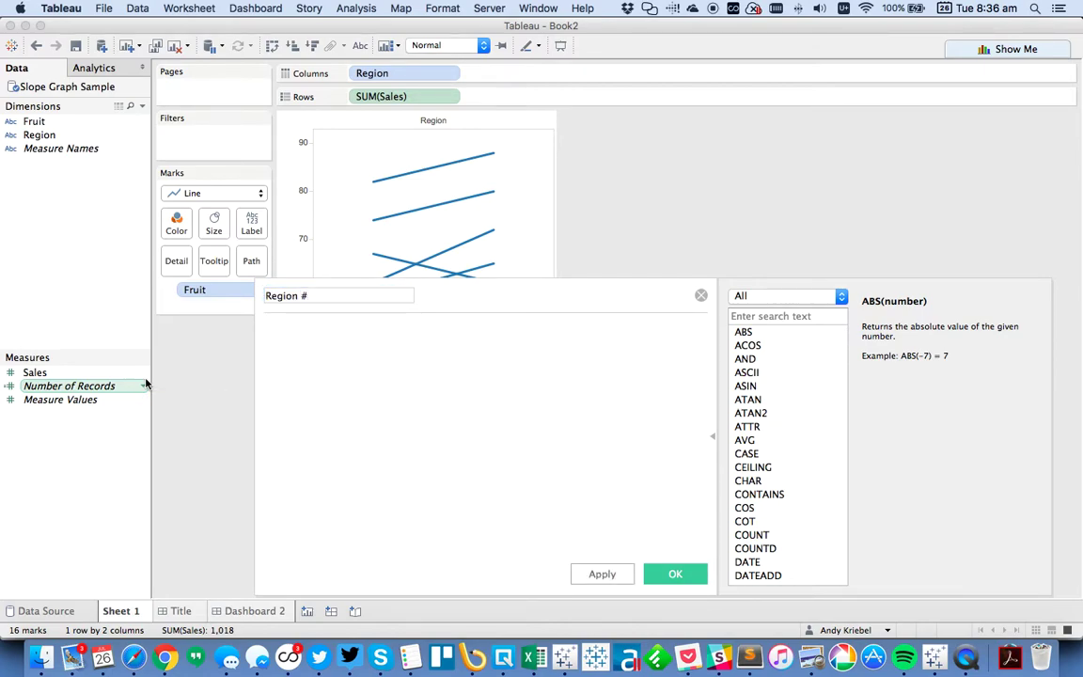
{"action": "type", "text": "IIF"}
{"action": "key", "text": "Return"}
{"action": "type", "text": "Region"}
{"action": "key", "text": "Return"}
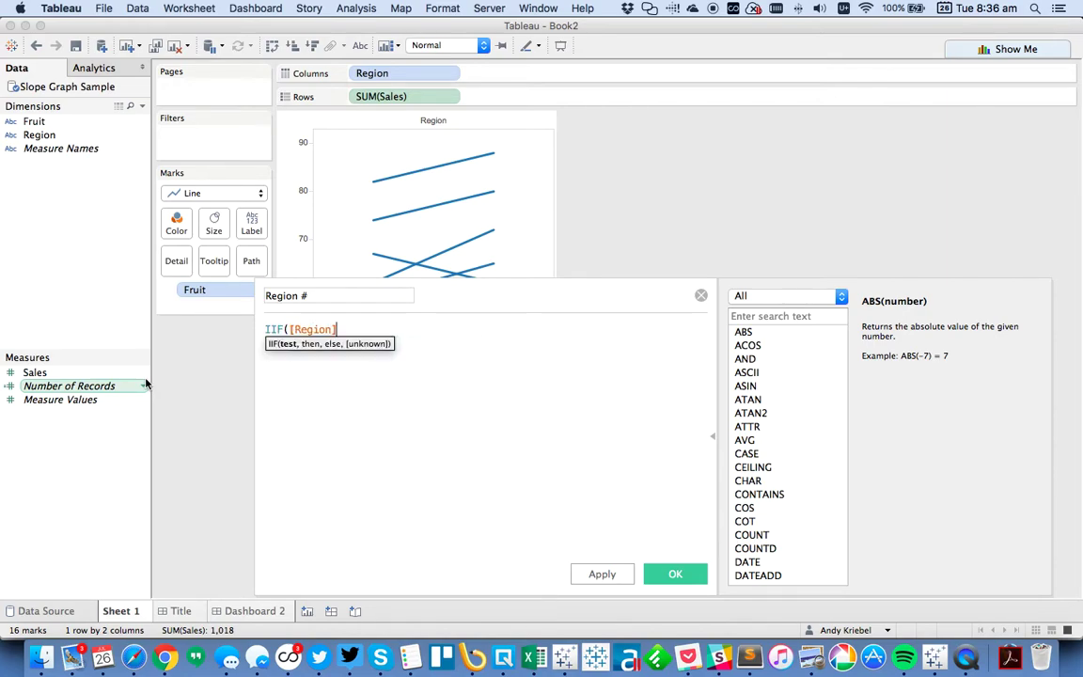
{"action": "type", "text": "='East',1,"}
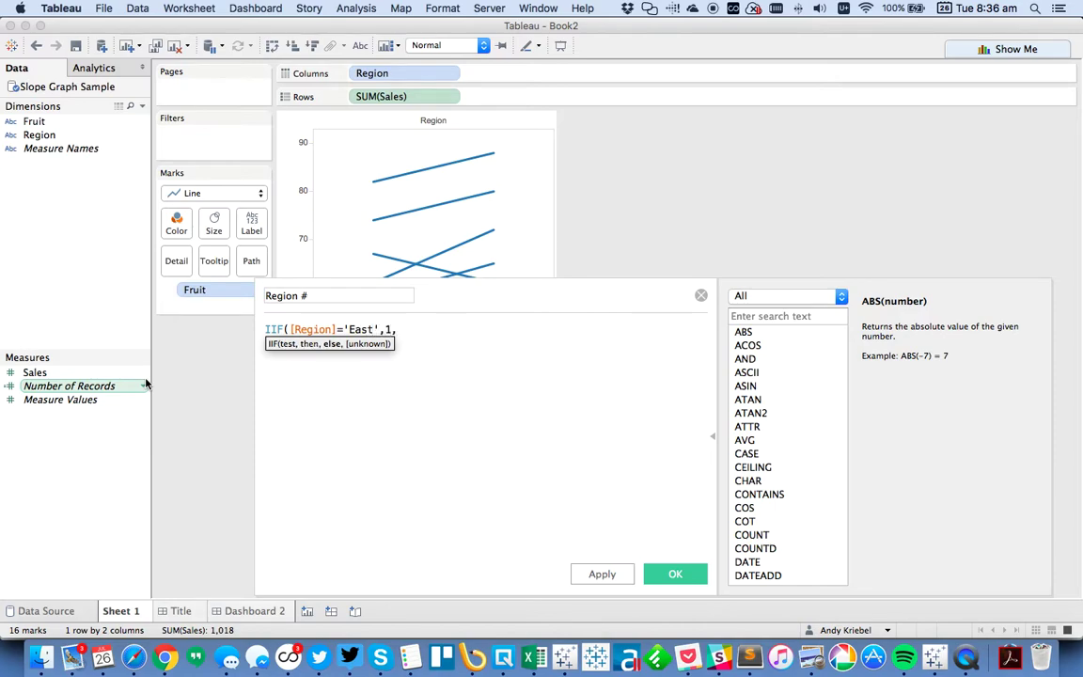
{"action": "type", "text": "2)"}
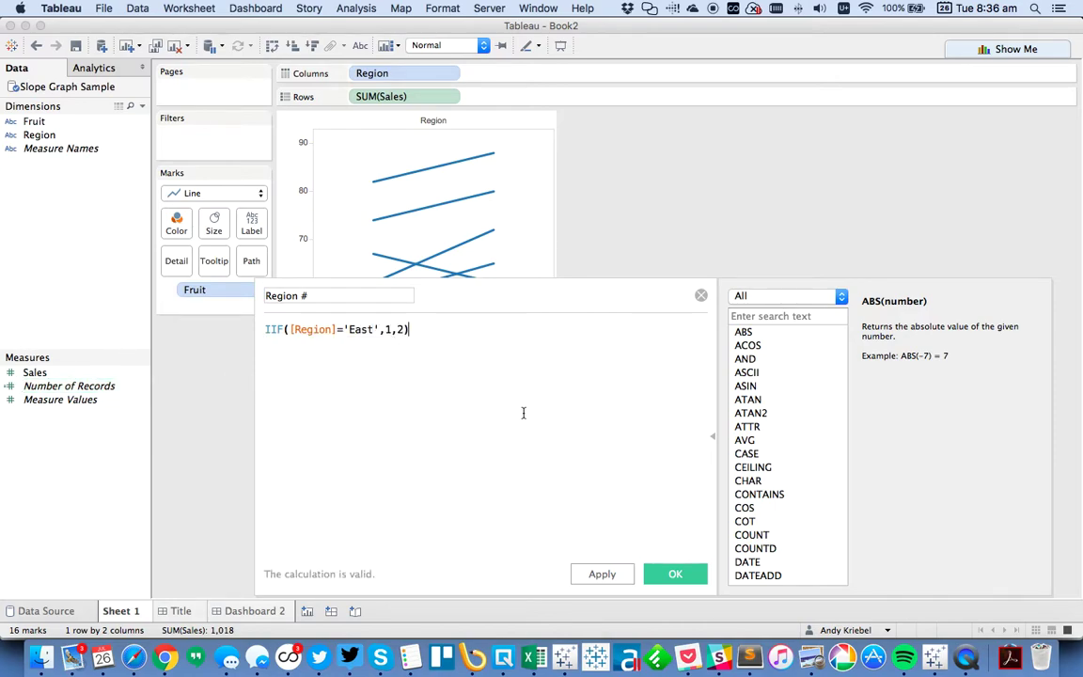
{"action": "left_click", "coordinate": [677, 574]}
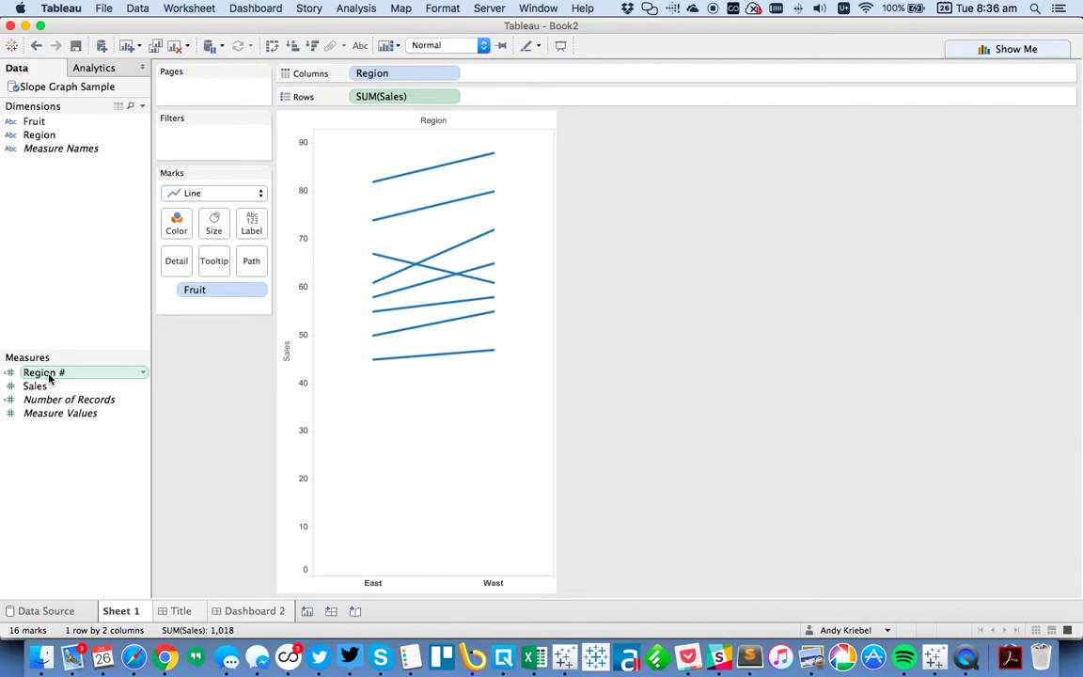
Make Region # a continuous dimension.
{"action": "left_click_drag", "start_coordinate": [47, 373], "coordinate": [54, 222]}
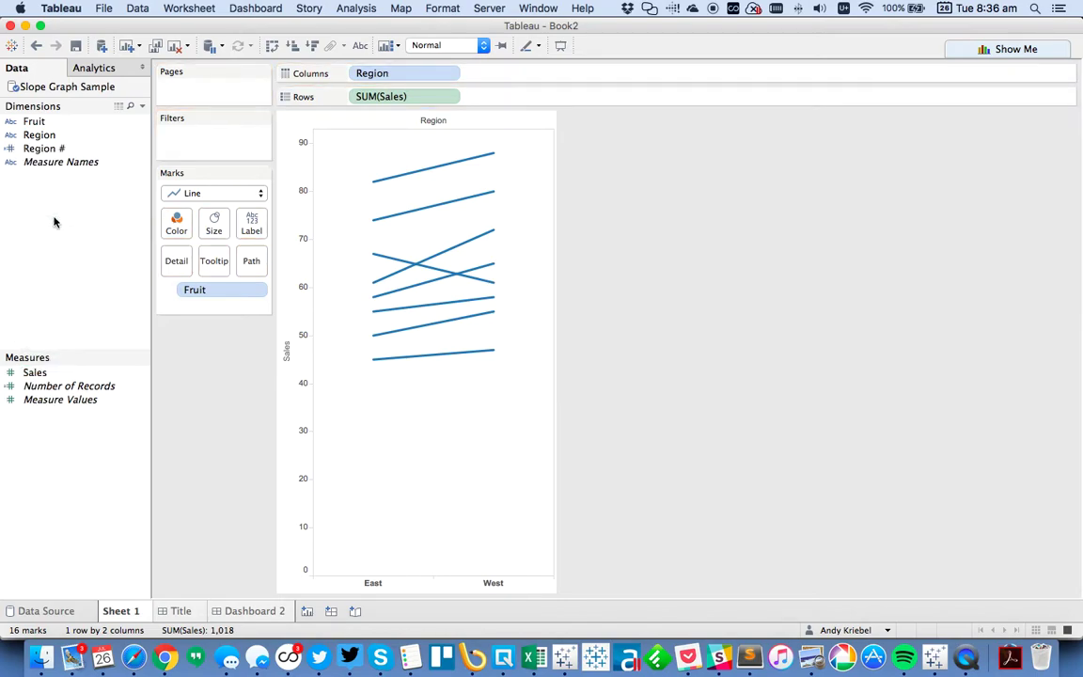
{"action": "right_click", "coordinate": [43, 147]}
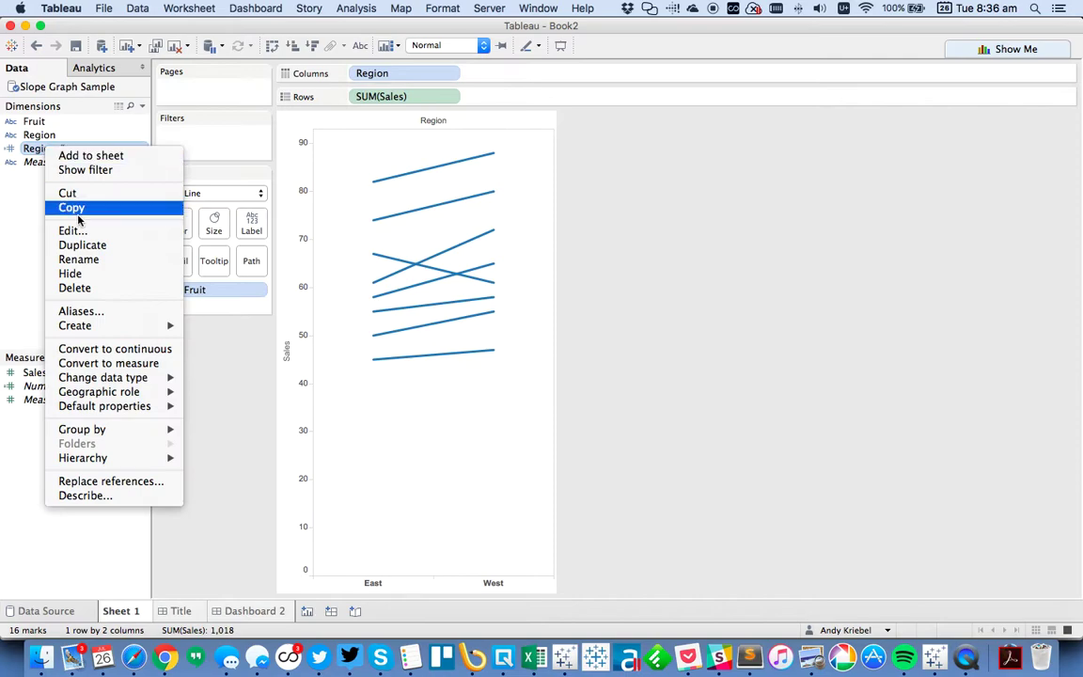
{"action": "left_click", "coordinate": [75, 349]}
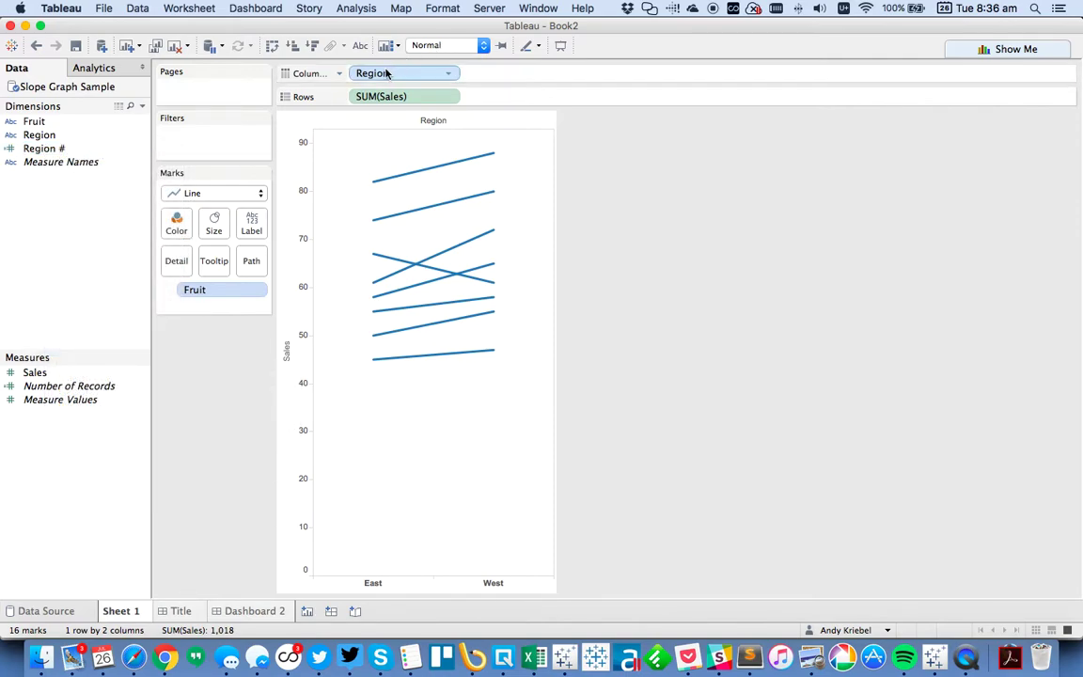
Move Region to Detail, put Region # on Columns, and use Region as the line Path.
{"action": "left_click_drag", "start_coordinate": [379, 77], "coordinate": [177, 260]}
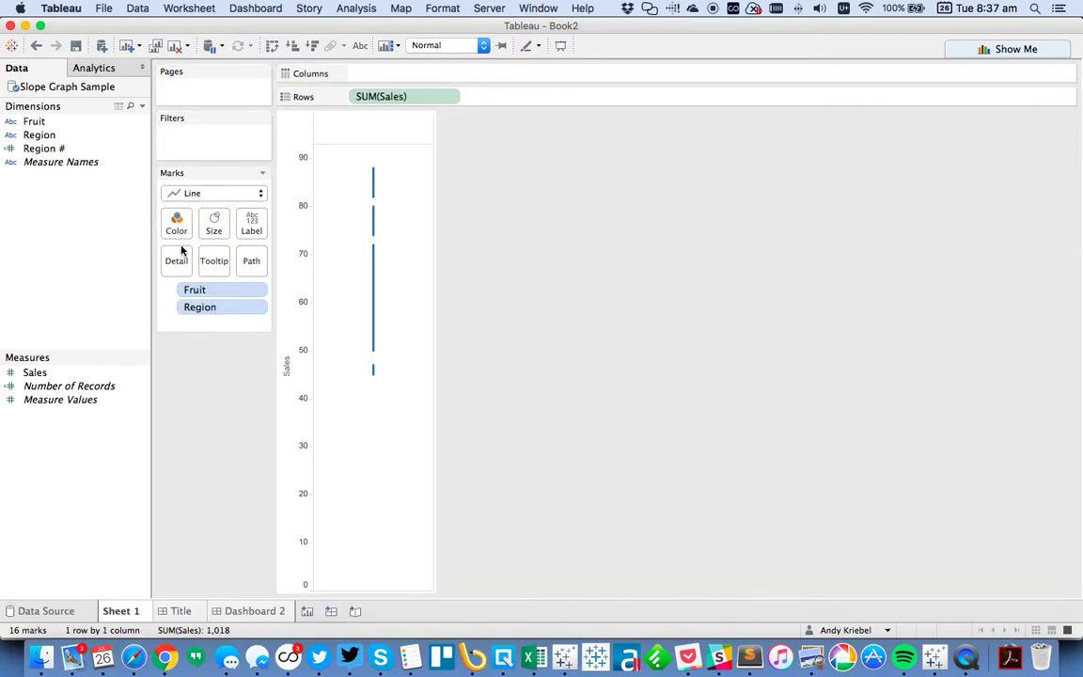
{"action": "left_click_drag", "start_coordinate": [49, 152], "coordinate": [404, 73]}
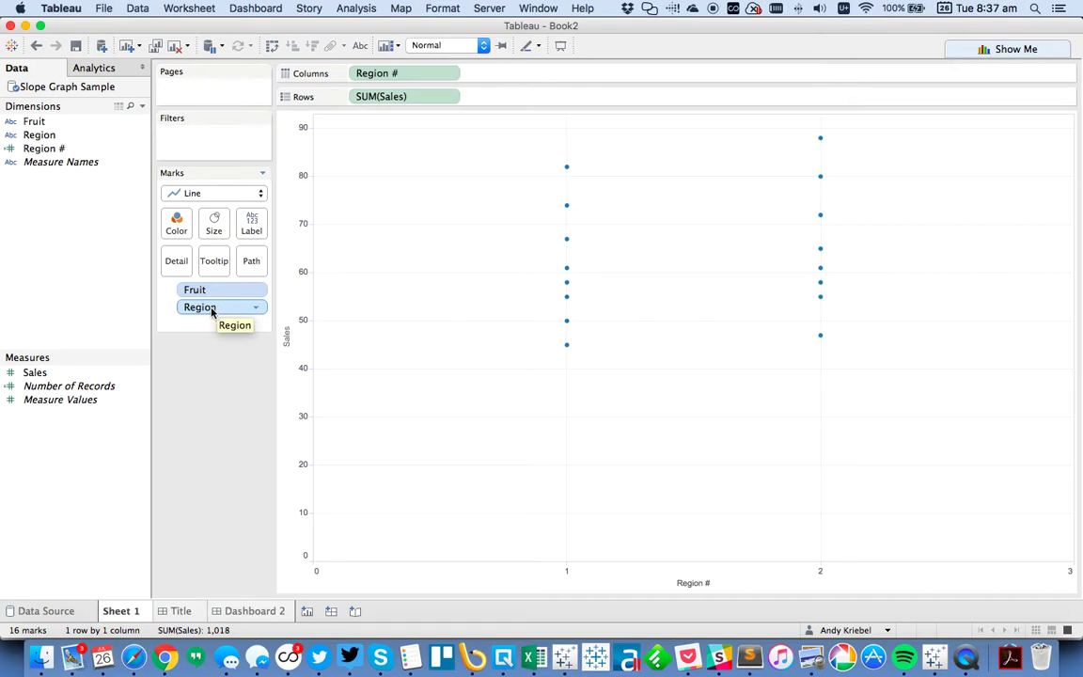
{"action": "left_click_drag", "start_coordinate": [215, 309], "coordinate": [249, 268]}
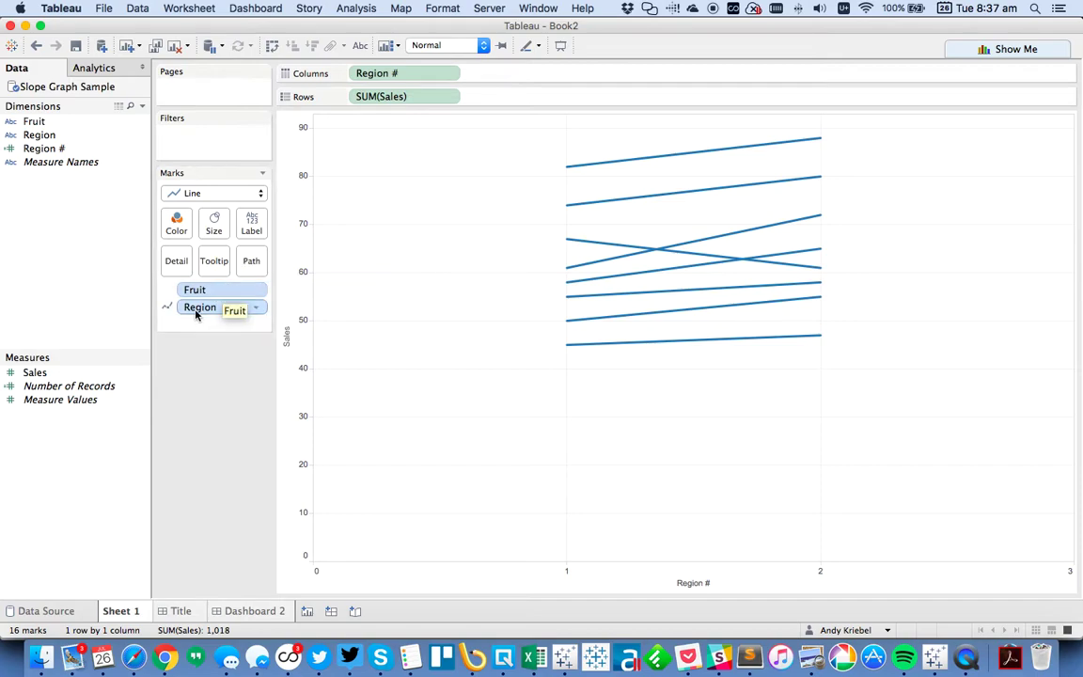
{"action": "mouse_move", "coordinate": [620, 173]}
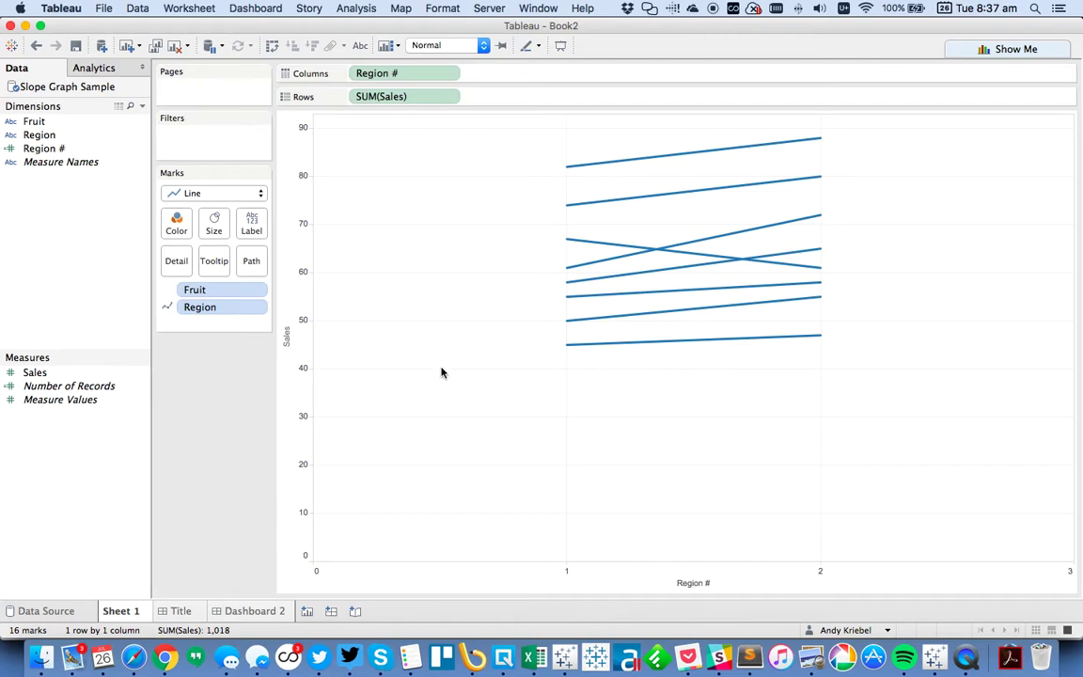
Add a second Region # to Columns and show its marks as circles.
{"action": "left_click_drag", "start_coordinate": [69, 151], "coordinate": [573, 76]}
{"action": "left_click", "coordinate": [209, 240]}
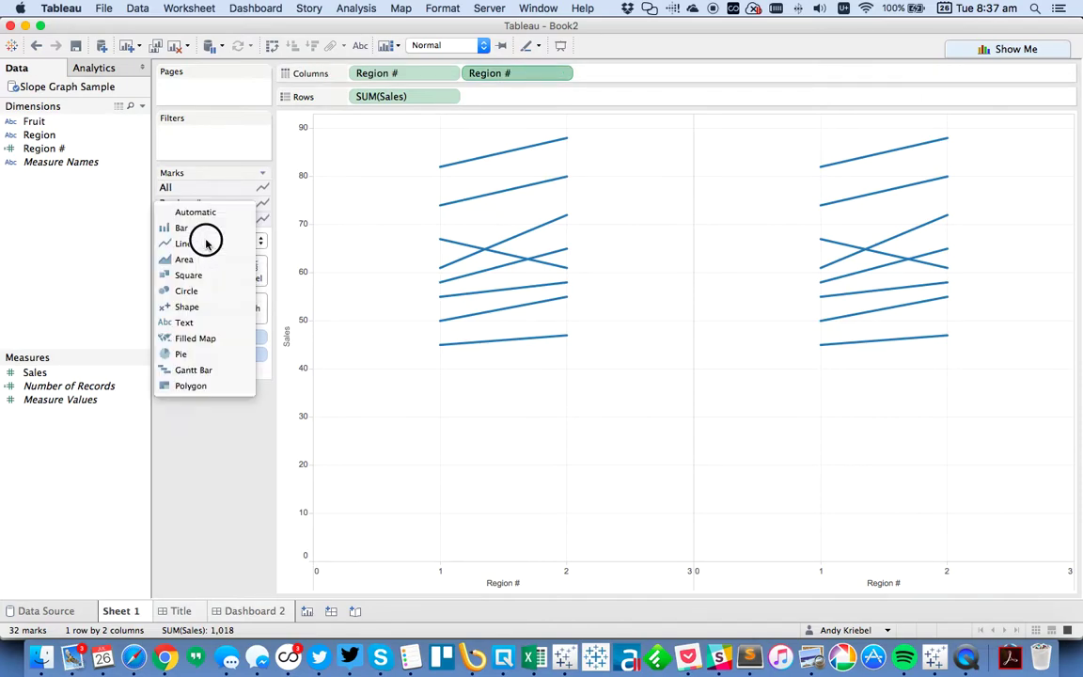
{"action": "left_click", "coordinate": [188, 290]}
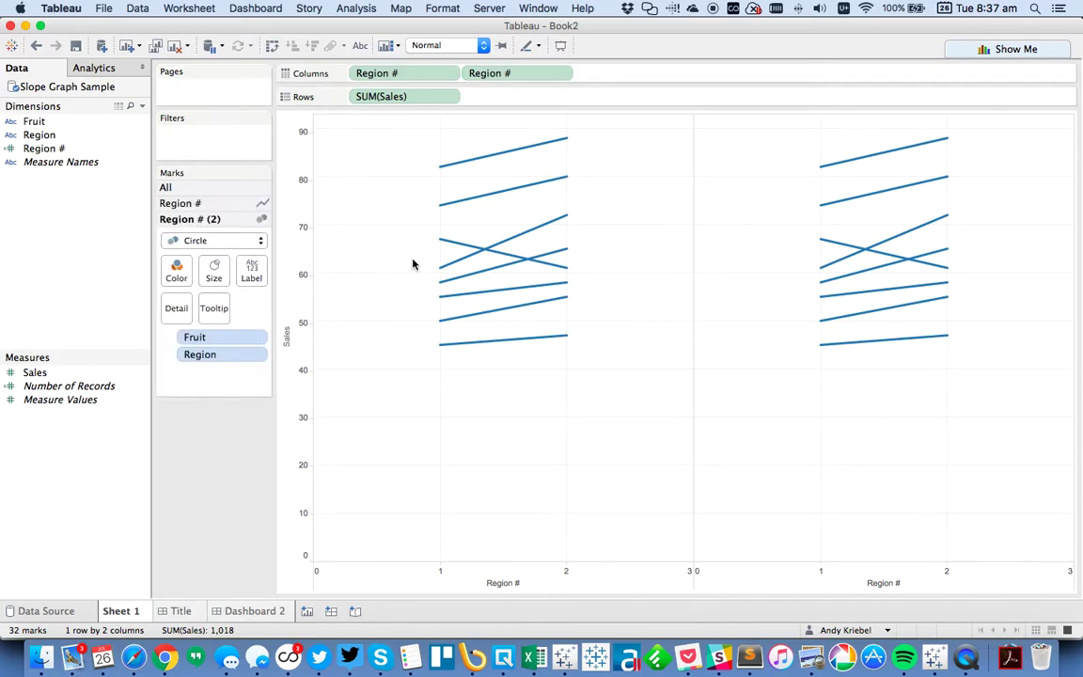
Combine the two Region # panes on a dual axis and synchronize the axes.
{"action": "left_click", "coordinate": [563, 75]}
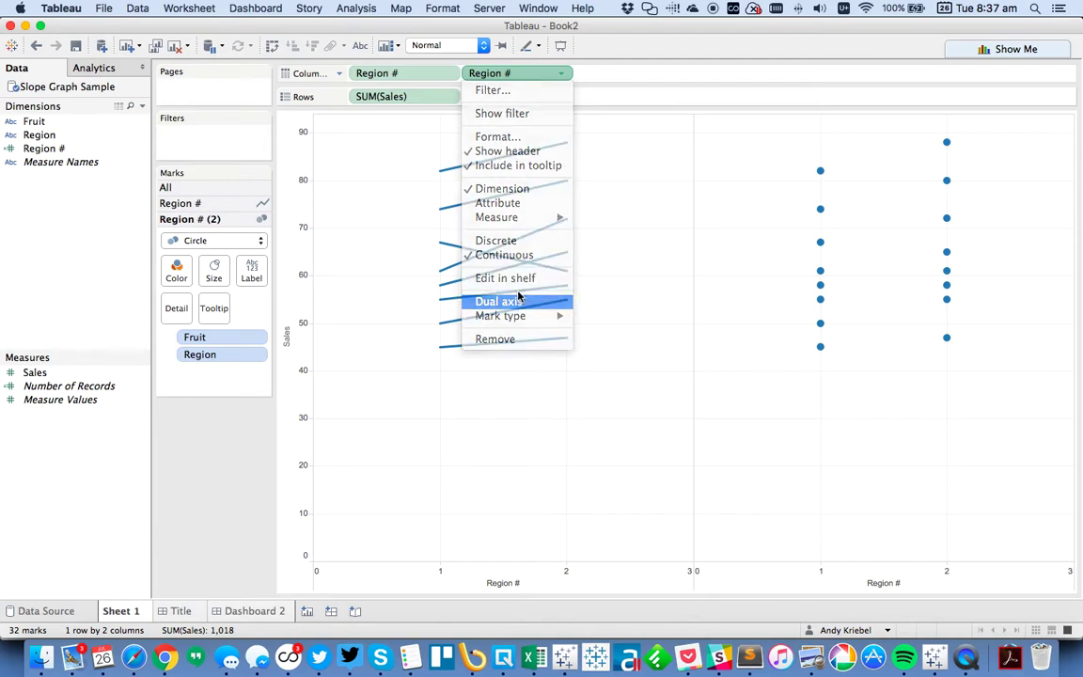
{"action": "left_click", "coordinate": [518, 299]}
{"action": "right_click", "coordinate": [536, 131]}
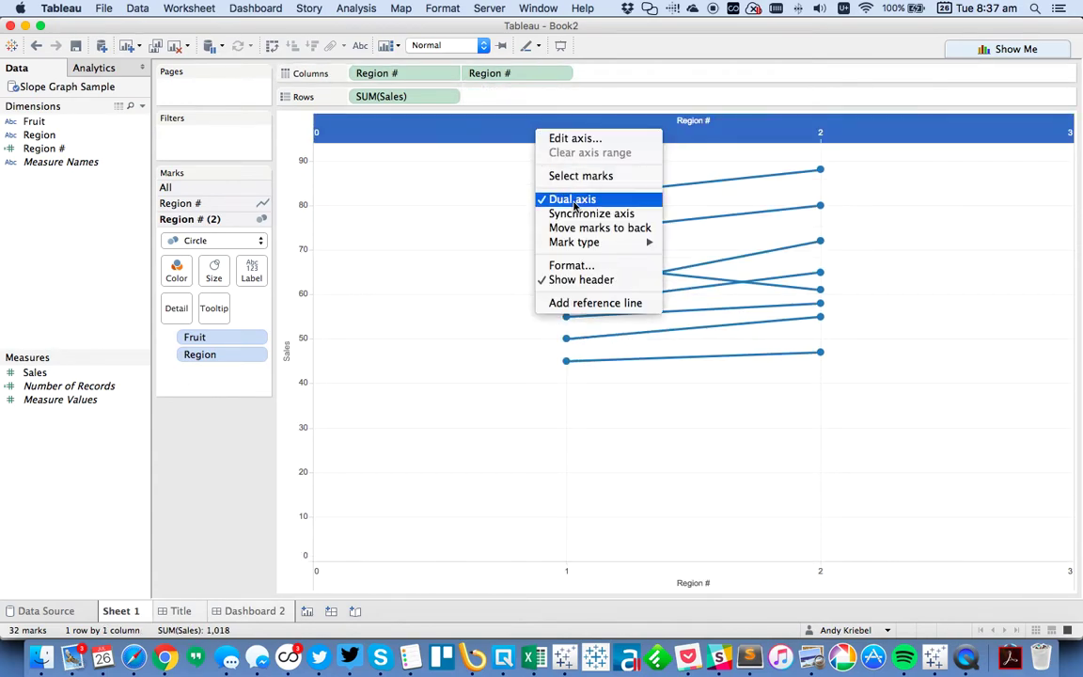
{"action": "left_click", "coordinate": [575, 213]}
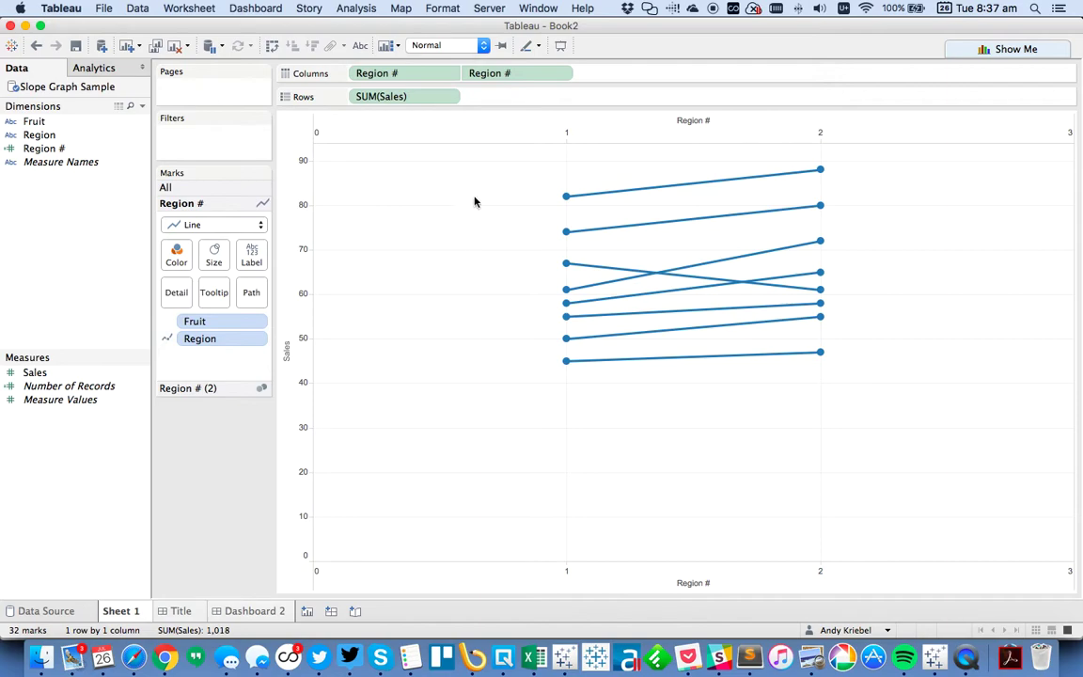
{"action": "right_click", "coordinate": [525, 125]}
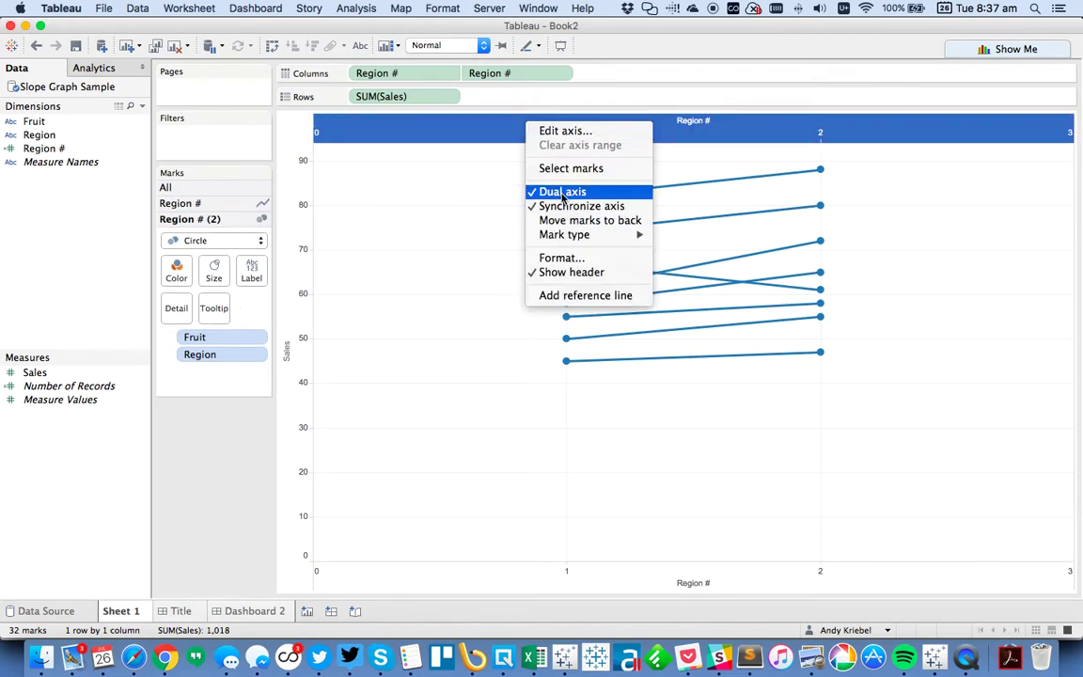
{"action": "left_click", "coordinate": [419, 282]}
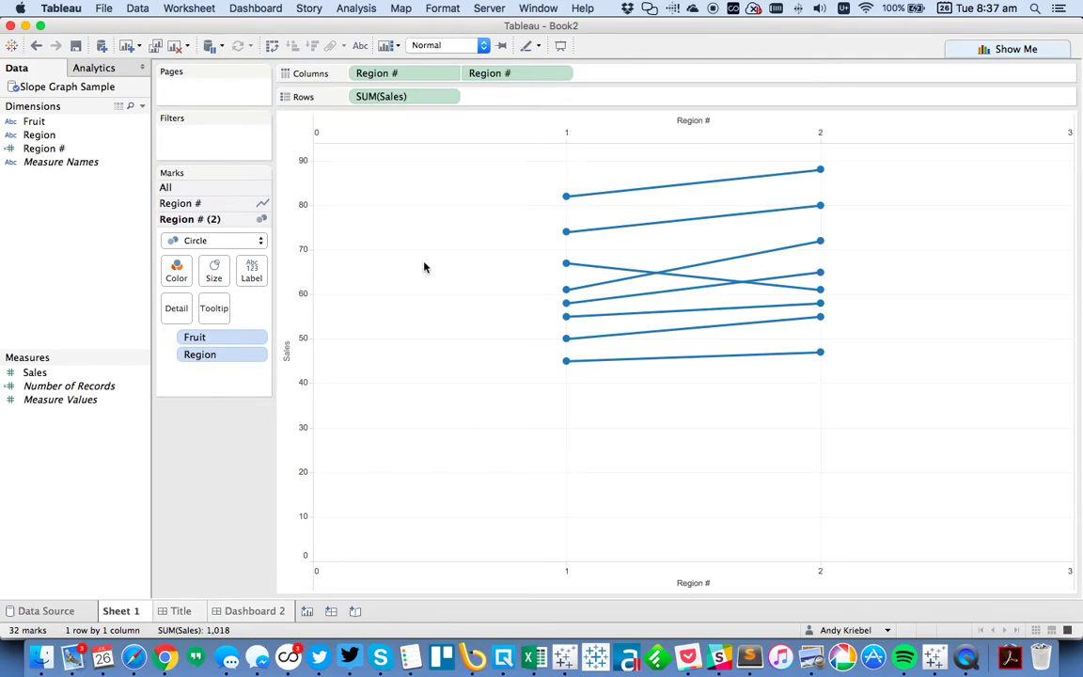
Add a constant reference line at Region # 1 with the custom label 'East'.
{"action": "left_click", "coordinate": [111, 71]}
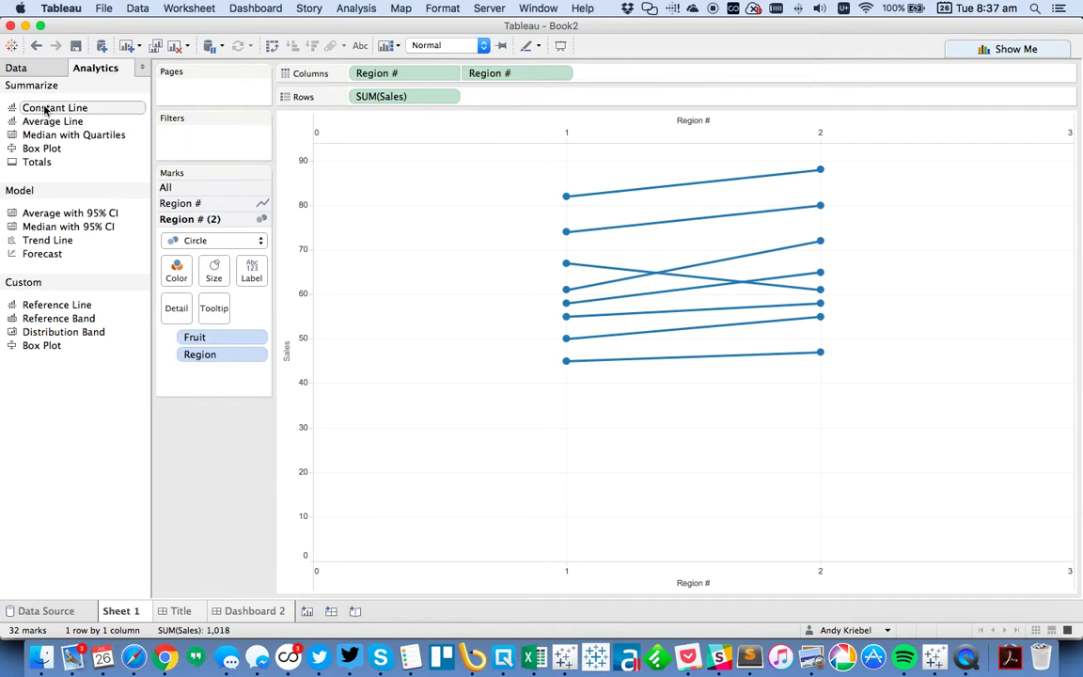
{"action": "left_click_drag", "start_coordinate": [43, 109], "coordinate": [410, 191]}
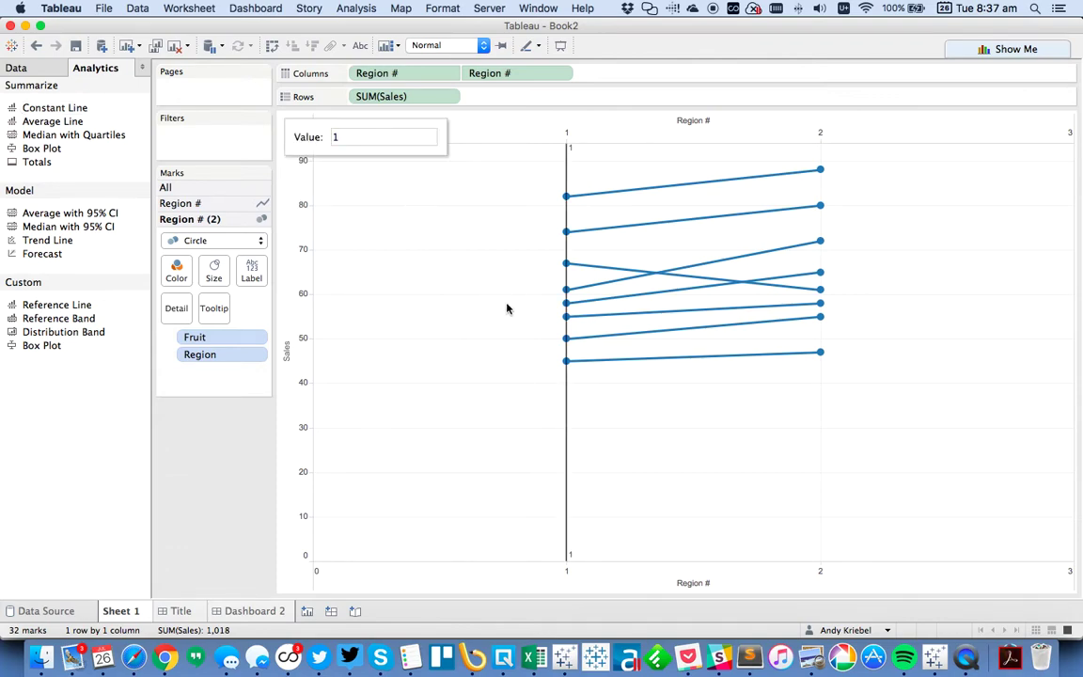
{"action": "left_click", "coordinate": [569, 425]}
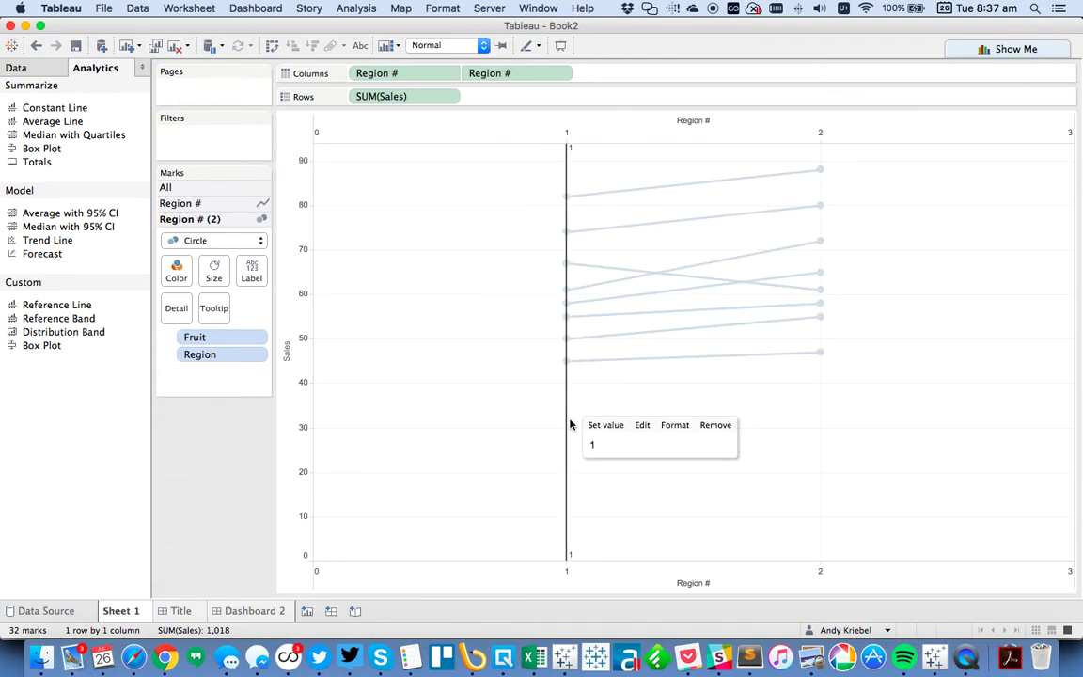
{"action": "left_click", "coordinate": [643, 426]}
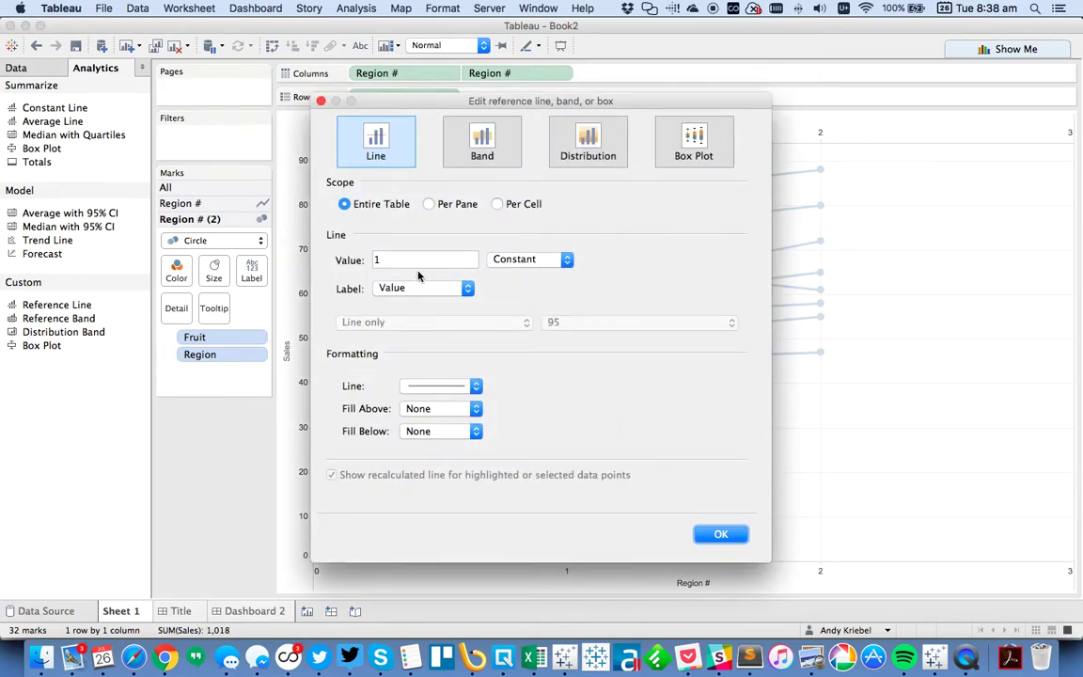
{"action": "left_click", "coordinate": [410, 290]}
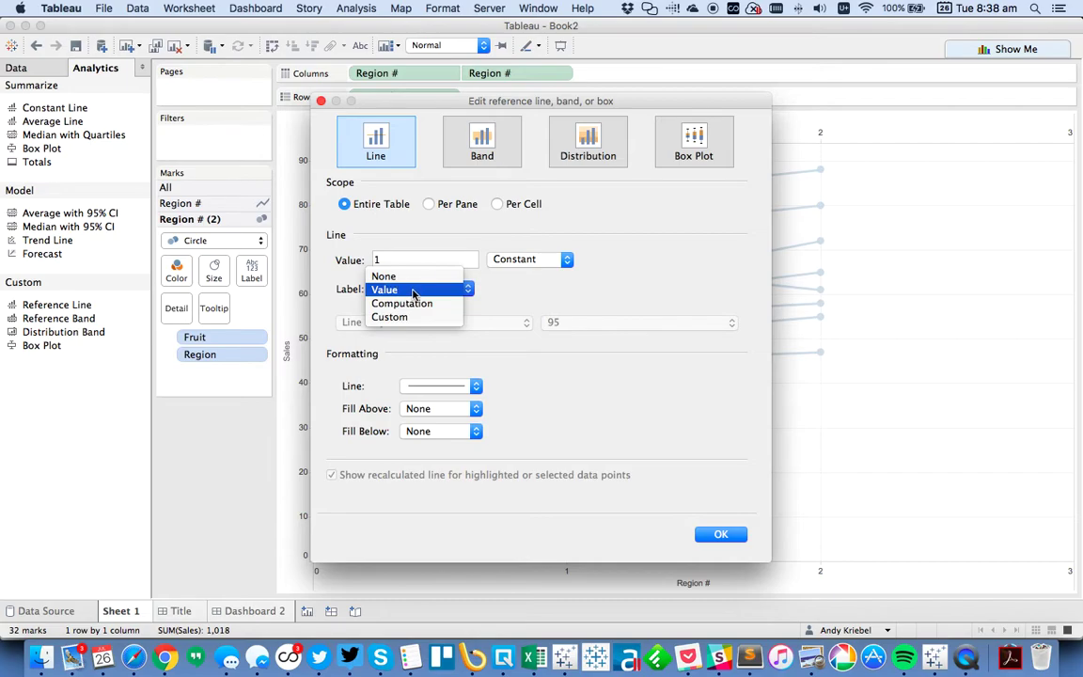
{"action": "left_click", "coordinate": [421, 318]}
{"action": "left_click", "coordinate": [524, 289]}
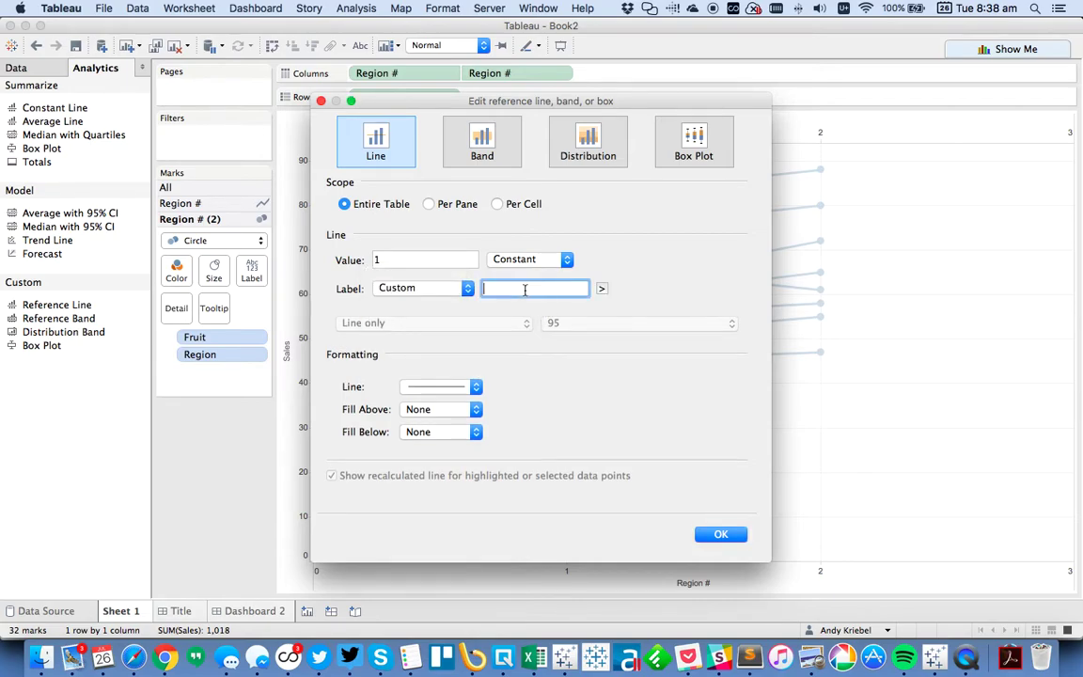
Make the East reference line dotted with a light colour and apply it.
{"action": "left_click", "coordinate": [431, 393]}
{"action": "left_click", "coordinate": [440, 459]}
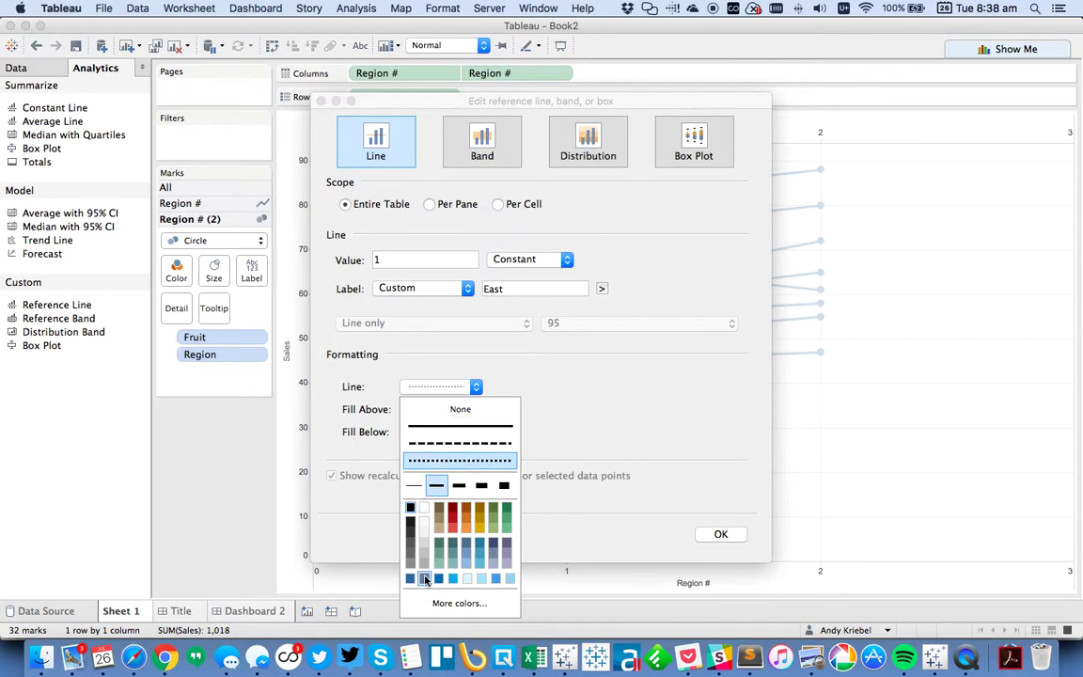
{"action": "left_click", "coordinate": [574, 425]}
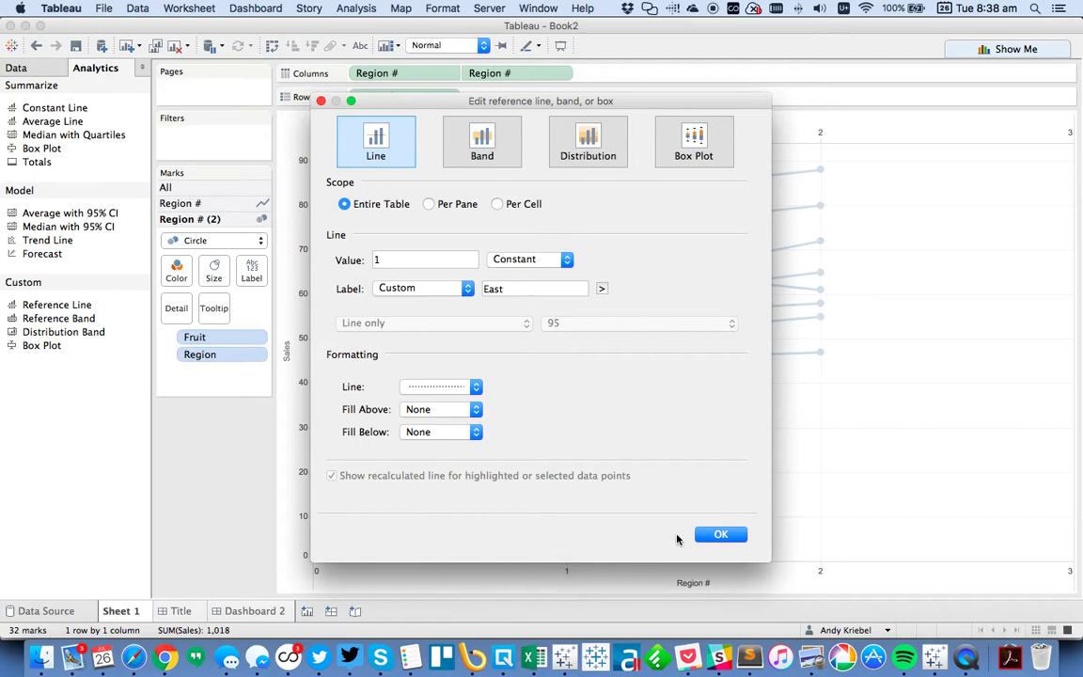
{"action": "left_click", "coordinate": [435, 392]}
{"action": "left_click", "coordinate": [428, 493]}
{"action": "left_click", "coordinate": [720, 535]}
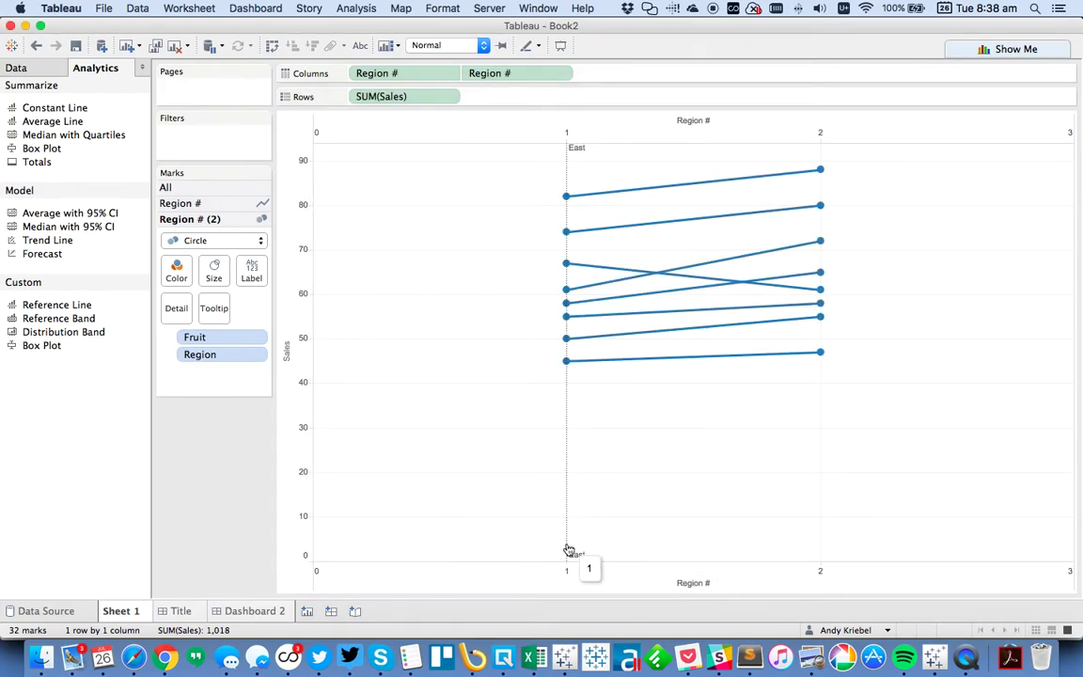
Reopen the East line's settings, accidentally drag the line away, and undo the removal.
{"action": "left_click", "coordinate": [568, 461]}
{"action": "right_click", "coordinate": [567, 461]}
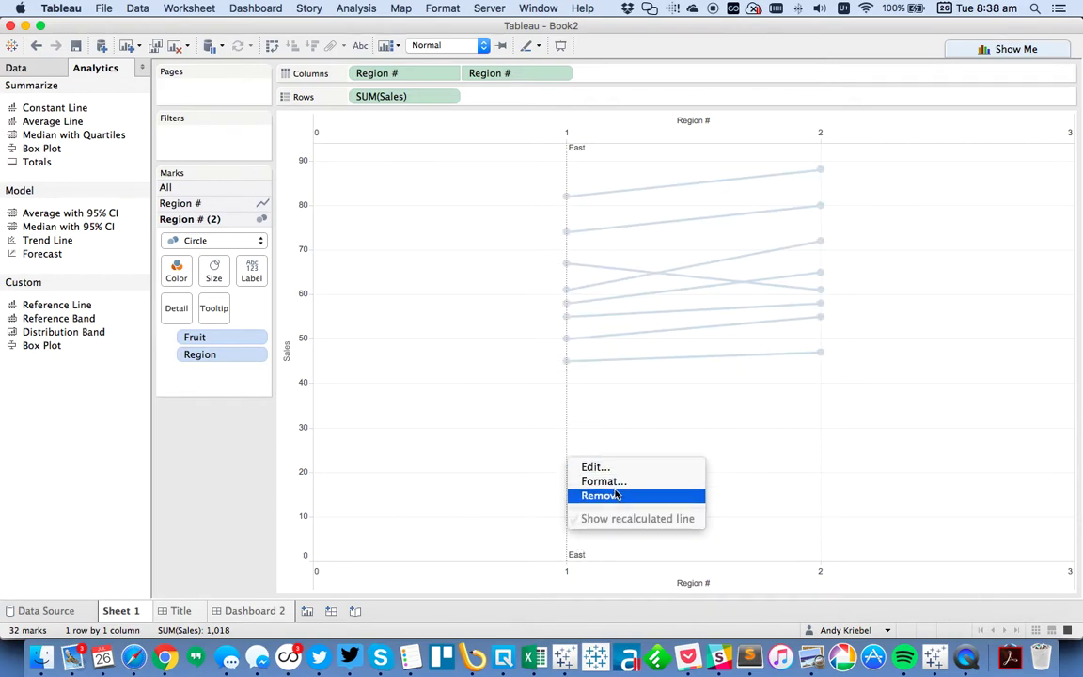
{"action": "left_click", "coordinate": [617, 466]}
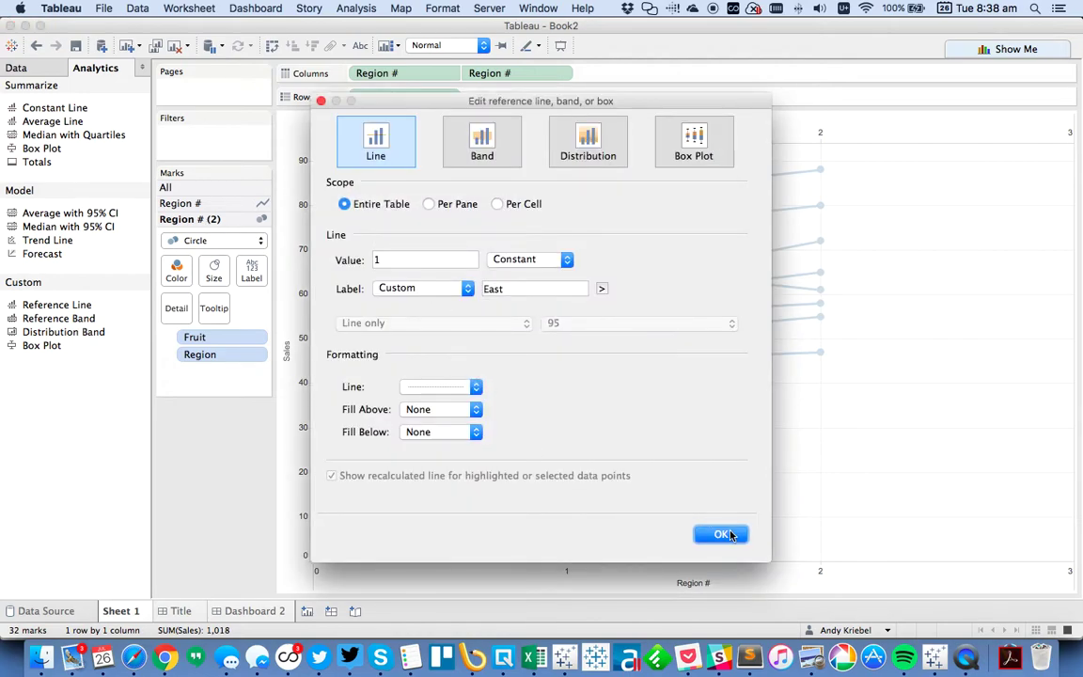
{"action": "left_click", "coordinate": [720, 534]}
{"action": "left_click", "coordinate": [566, 158]}
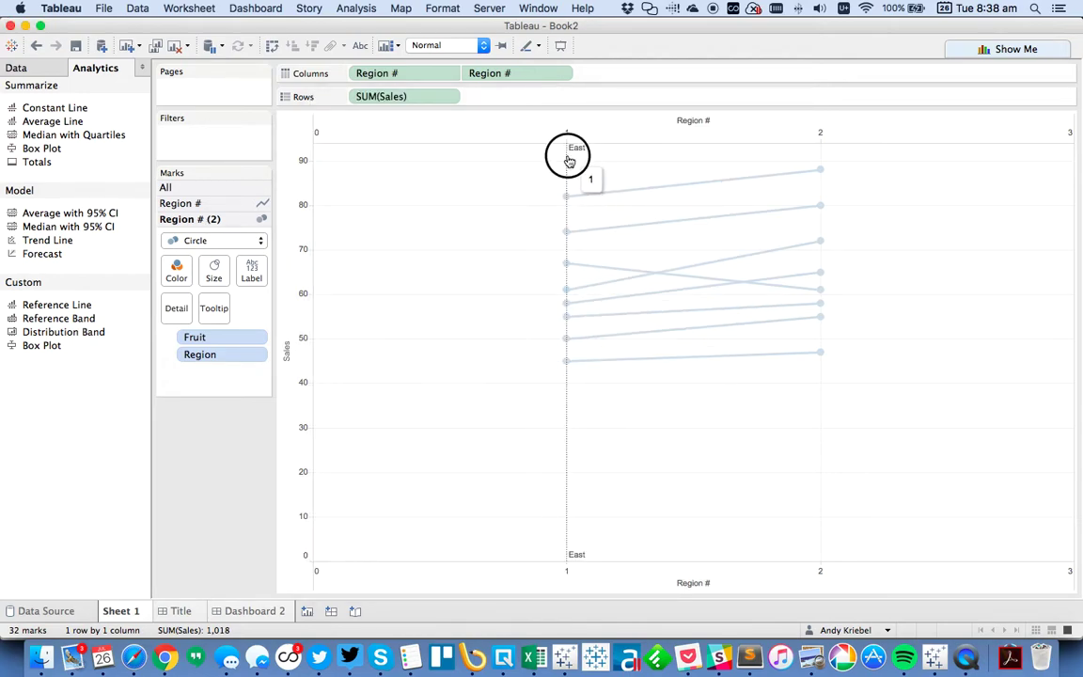
{"action": "left_click_drag", "start_coordinate": [566, 158], "coordinate": [225, 462]}
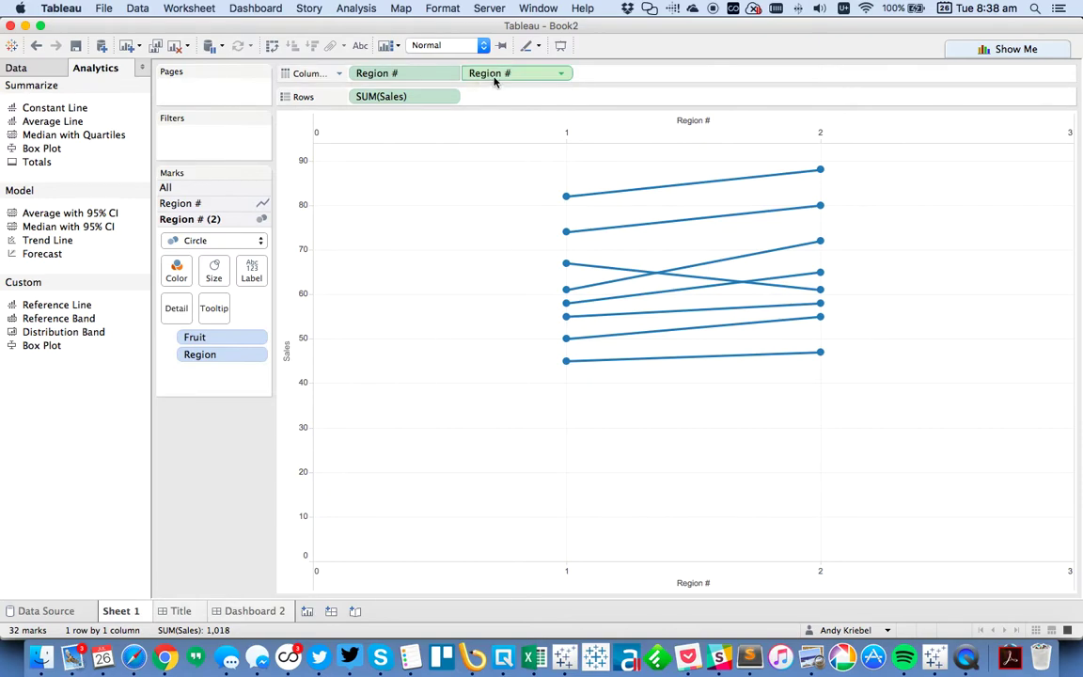
{"action": "left_click", "coordinate": [36, 45]}
Format the East label so it sits centred horizontally at the bottom.
{"action": "right_click", "coordinate": [567, 167]}
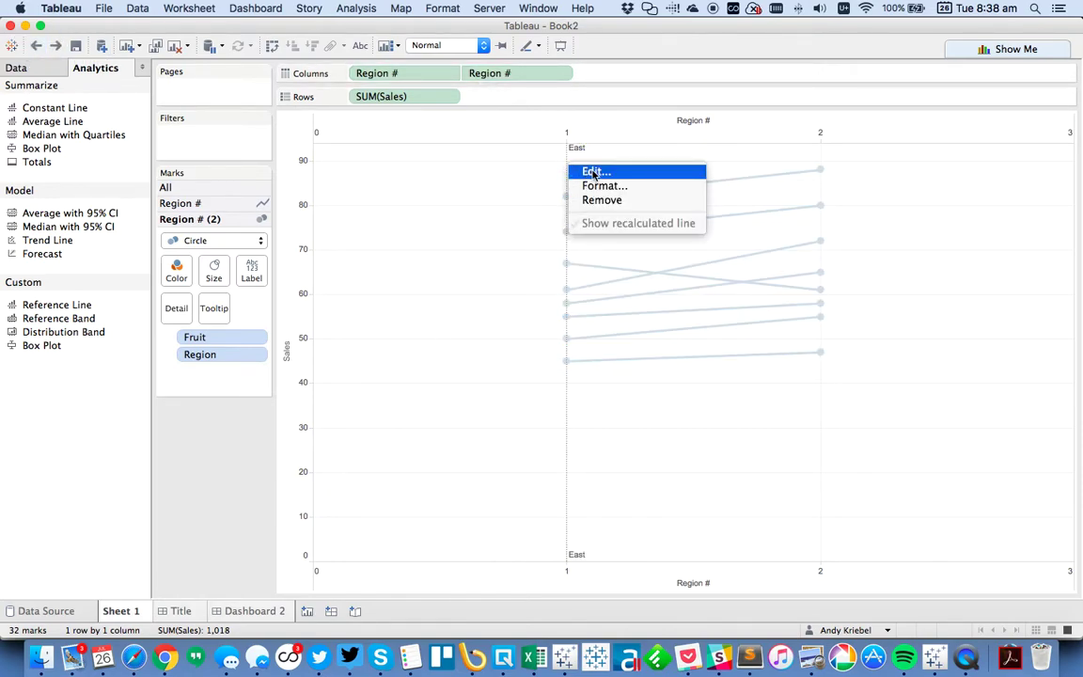
{"action": "left_click", "coordinate": [601, 186]}
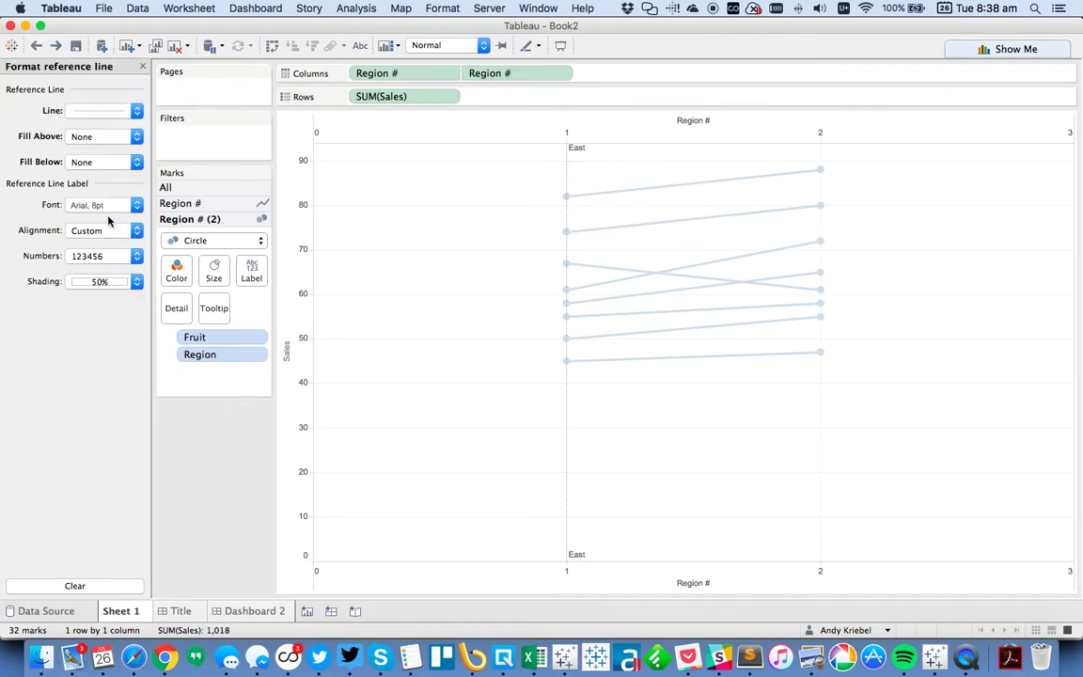
{"action": "left_click", "coordinate": [89, 231]}
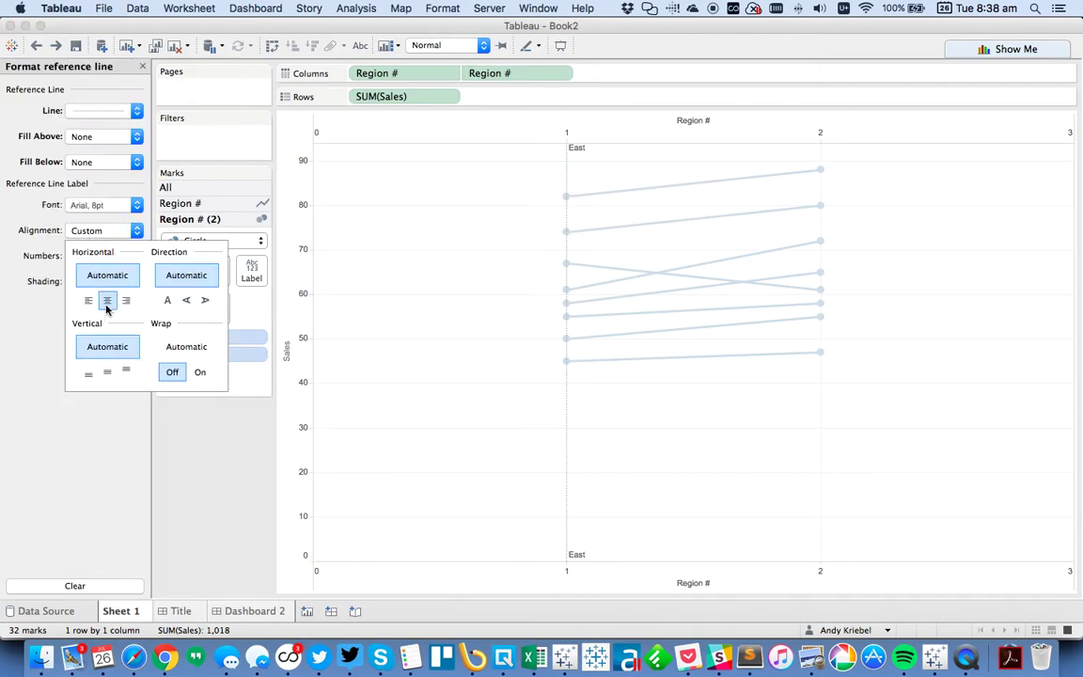
{"action": "left_click", "coordinate": [106, 305]}
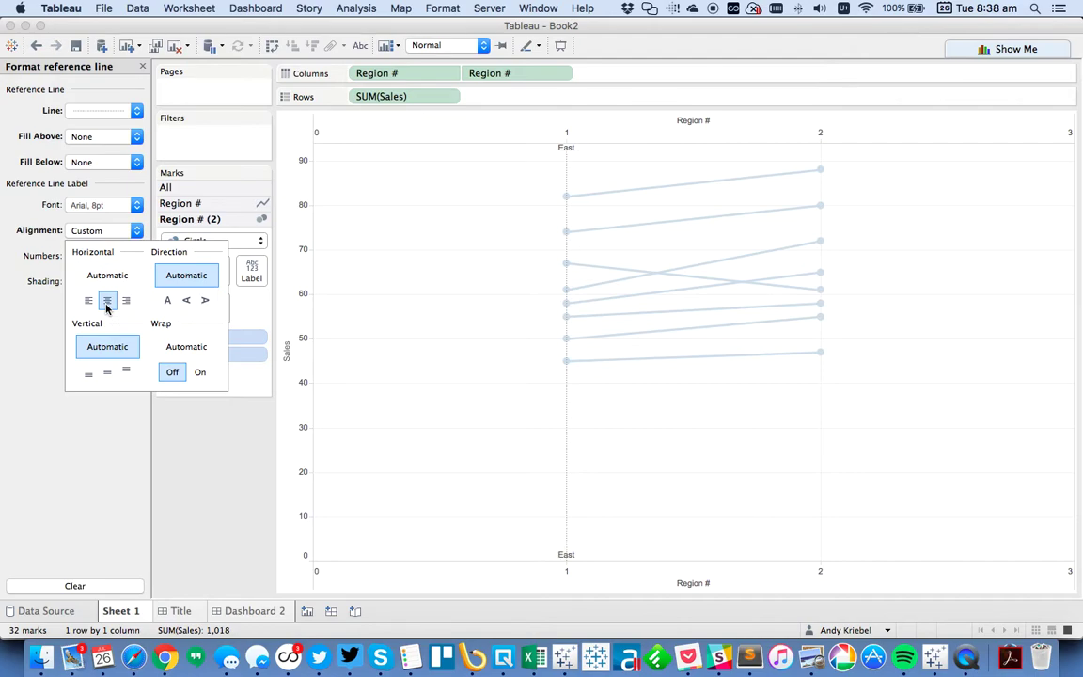
{"action": "left_click", "coordinate": [84, 377]}
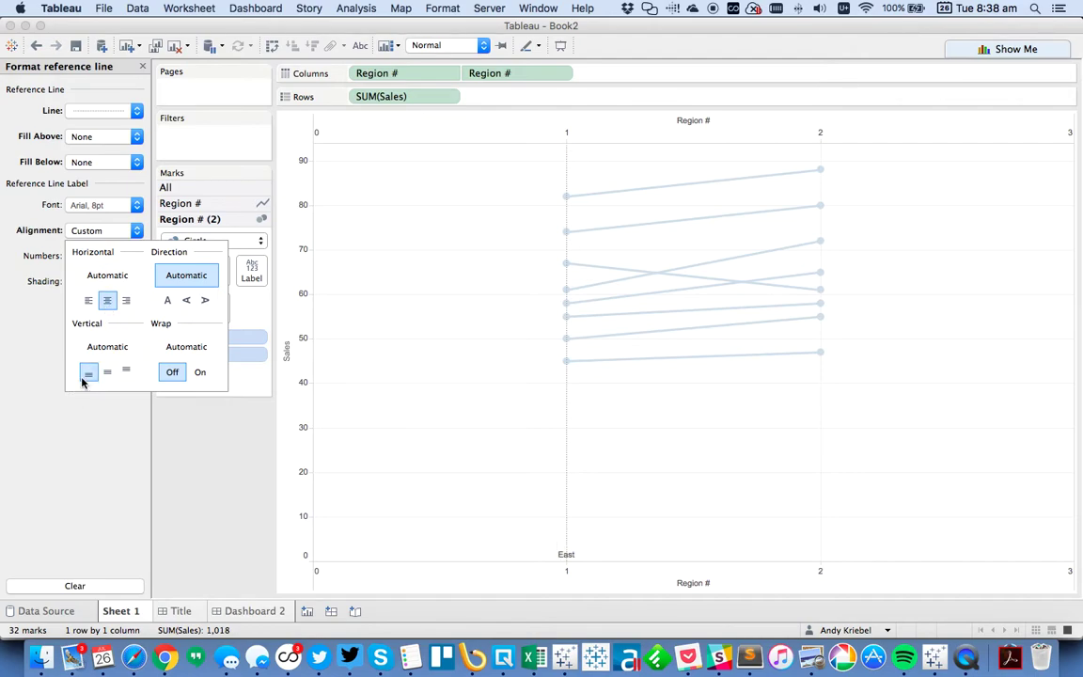
Set the East label shading opacity to 100%.
{"action": "left_click", "coordinate": [40, 298]}
{"action": "left_click", "coordinate": [94, 280]}
{"action": "left_click", "coordinate": [113, 419]}
{"action": "left_click_drag", "start_coordinate": [113, 420], "coordinate": [155, 423]}
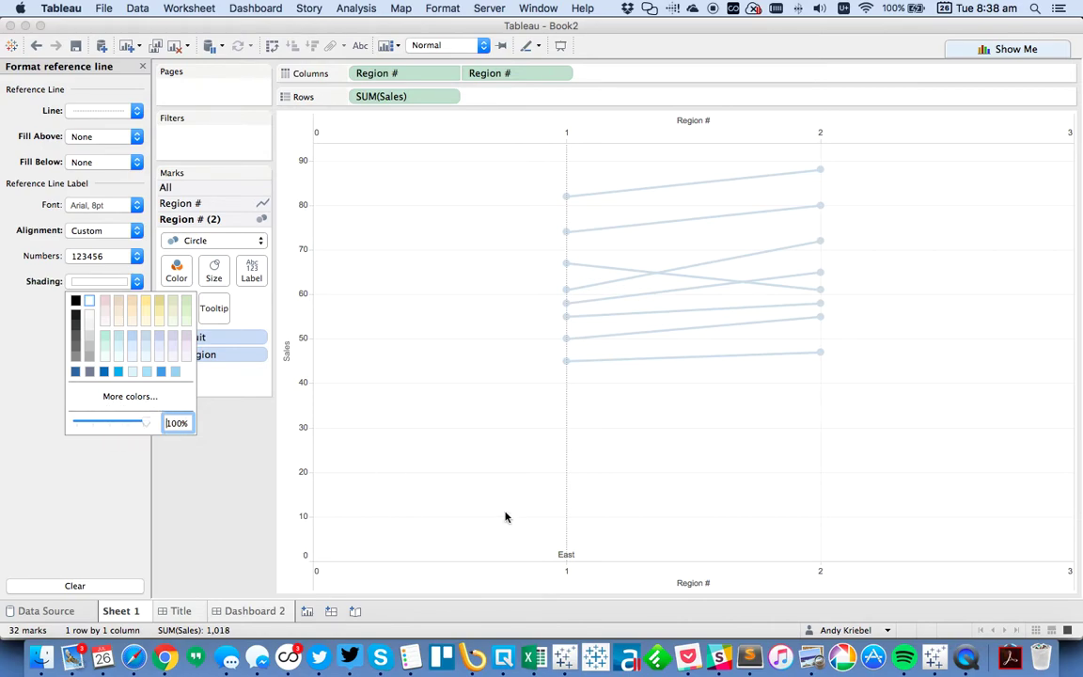
{"action": "left_click", "coordinate": [106, 483]}
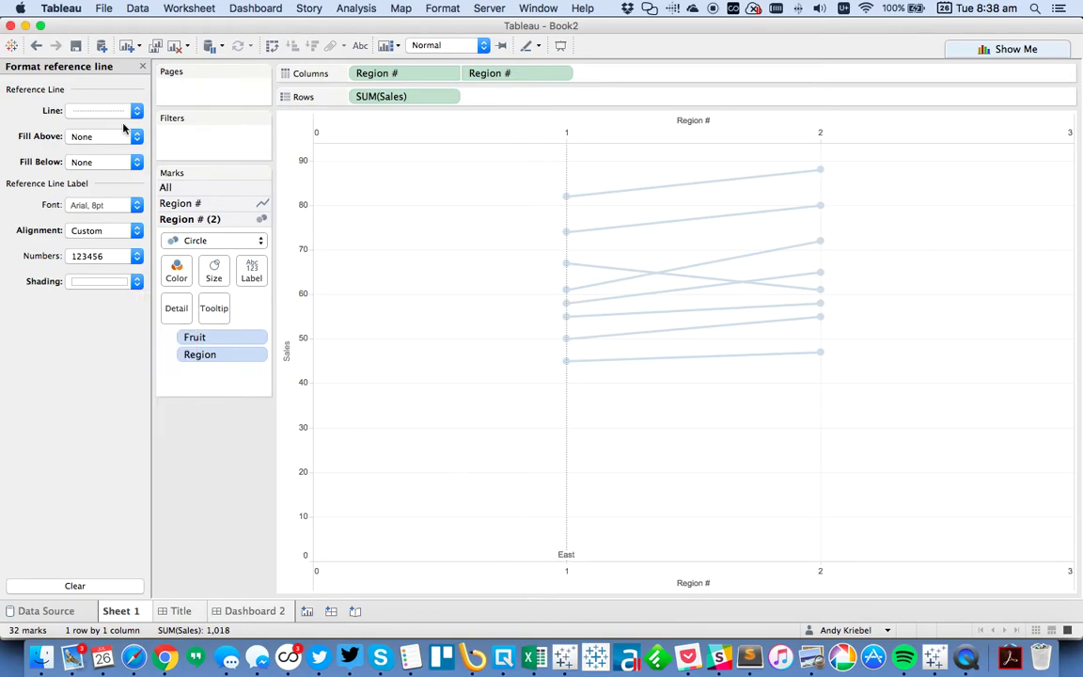
{"action": "left_click", "coordinate": [142, 66]}
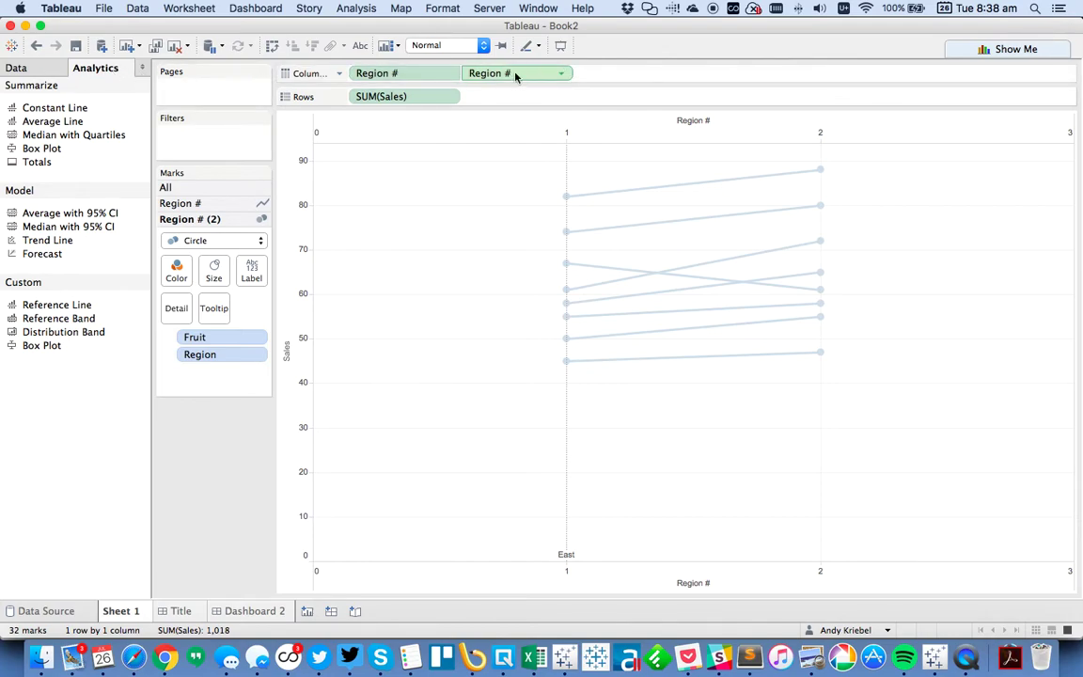
Remove the duplicate Region # from Columns and add a constant reference line at 2.
{"action": "left_click_drag", "start_coordinate": [515, 77], "coordinate": [684, 41]}
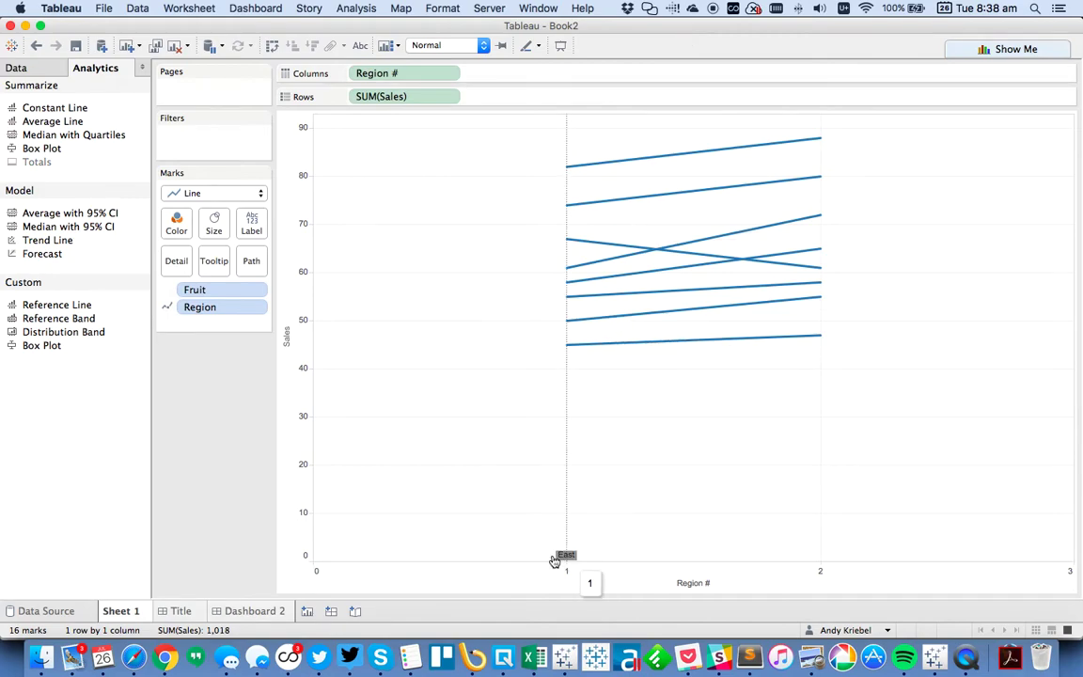
{"action": "left_click_drag", "start_coordinate": [111, 107], "coordinate": [412, 186]}
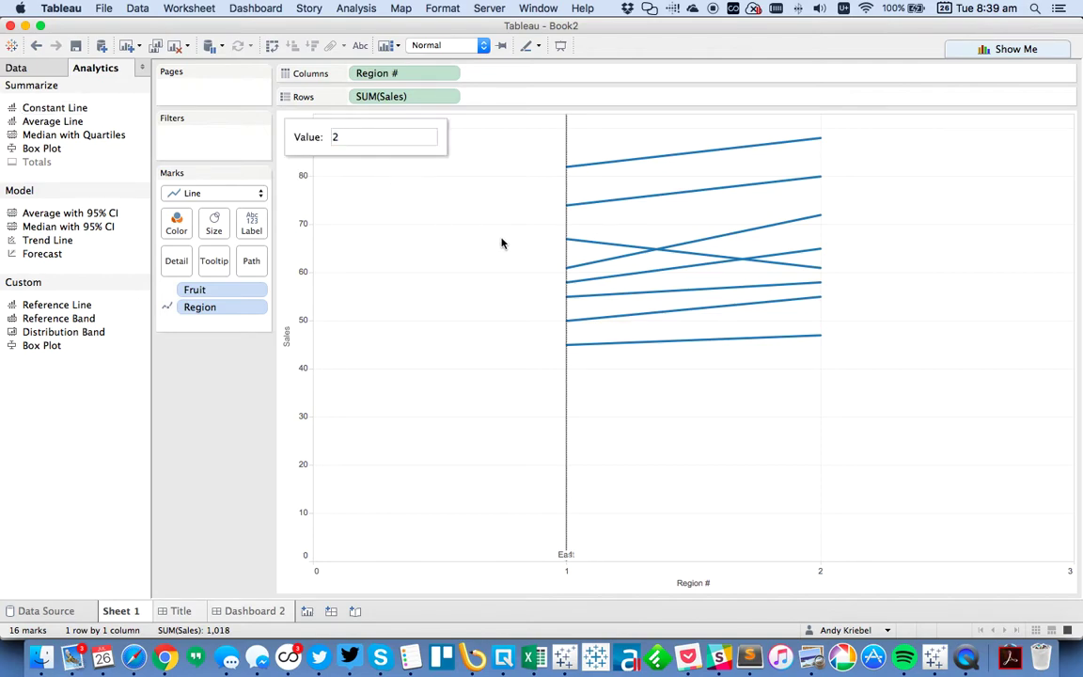
{"action": "left_click", "coordinate": [820, 428]}
Give the new reference line the custom label 'West' and start choosing a dotted style.
{"action": "right_click", "coordinate": [820, 428]}
{"action": "left_click", "coordinate": [845, 435]}
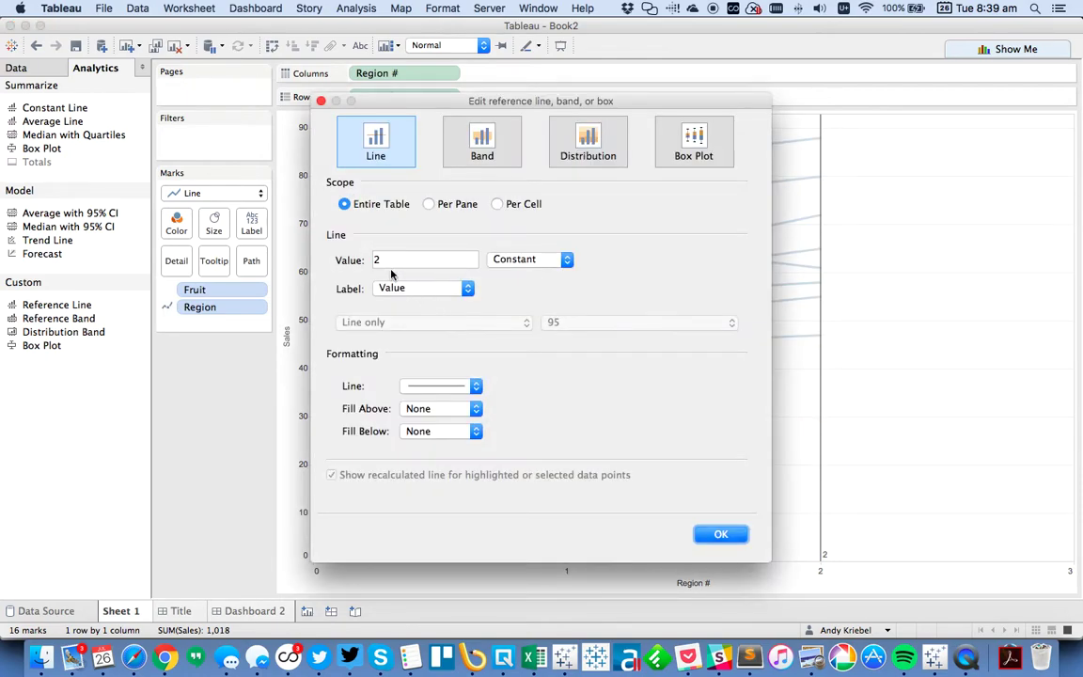
{"action": "left_click", "coordinate": [390, 288]}
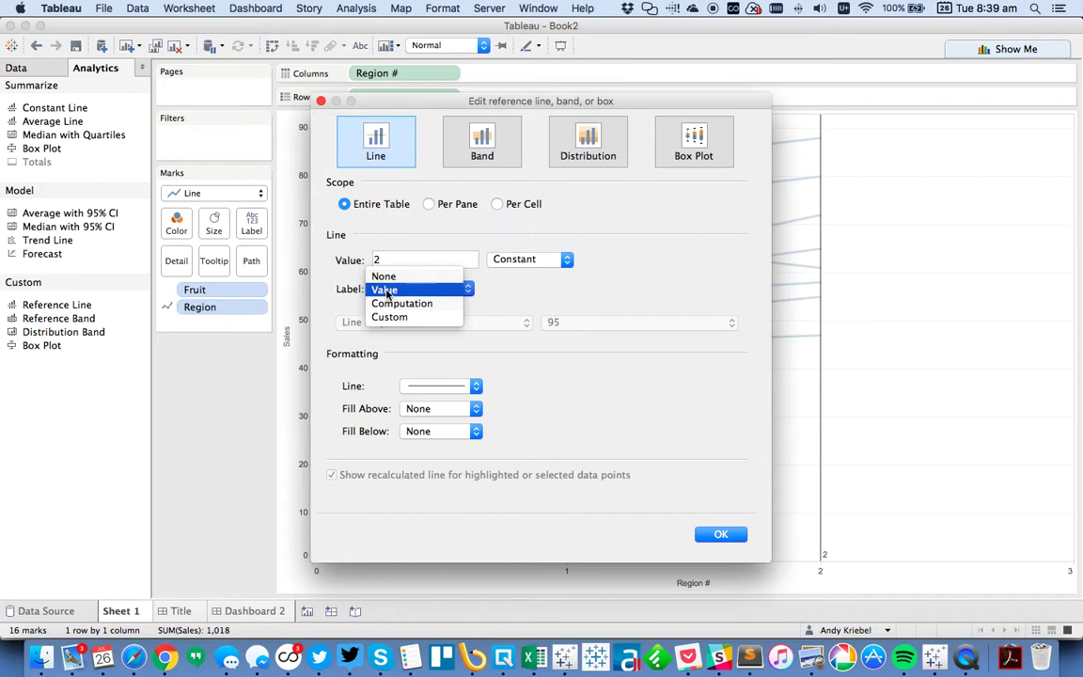
{"action": "left_click", "coordinate": [391, 318]}
{"action": "left_click", "coordinate": [503, 290]}
{"action": "type", "text": "West"}
{"action": "left_click", "coordinate": [442, 386]}
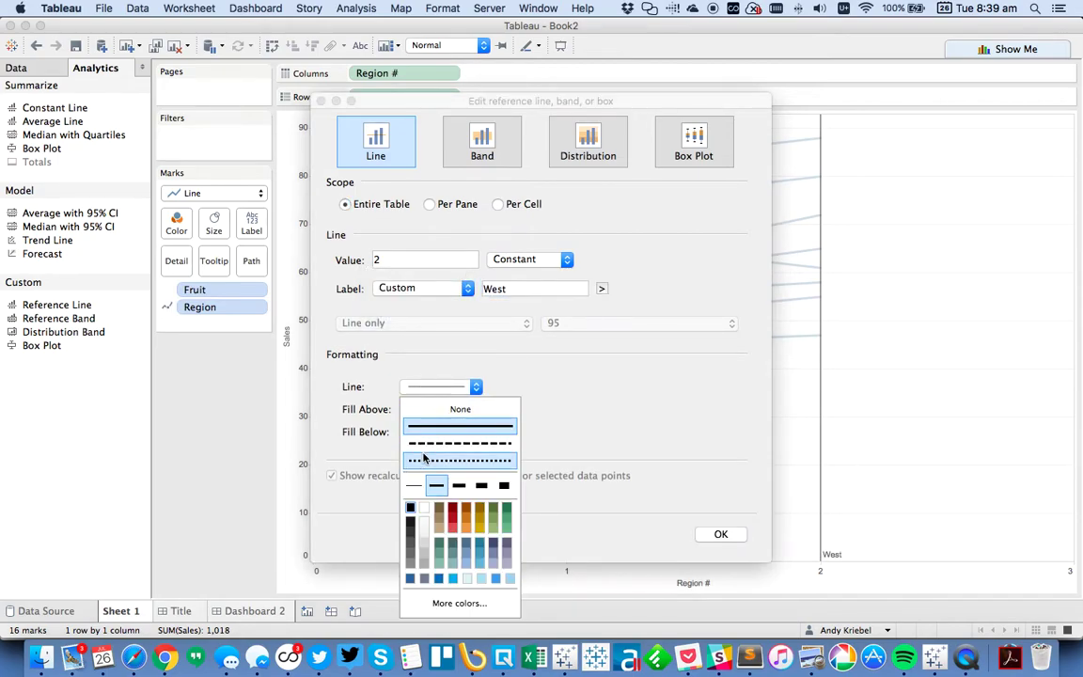
Apply the West line settings and set its label shading opacity to 100%.
{"action": "left_click", "coordinate": [636, 421]}
{"action": "left_click", "coordinate": [721, 534]}
{"action": "right_click", "coordinate": [821, 481]}
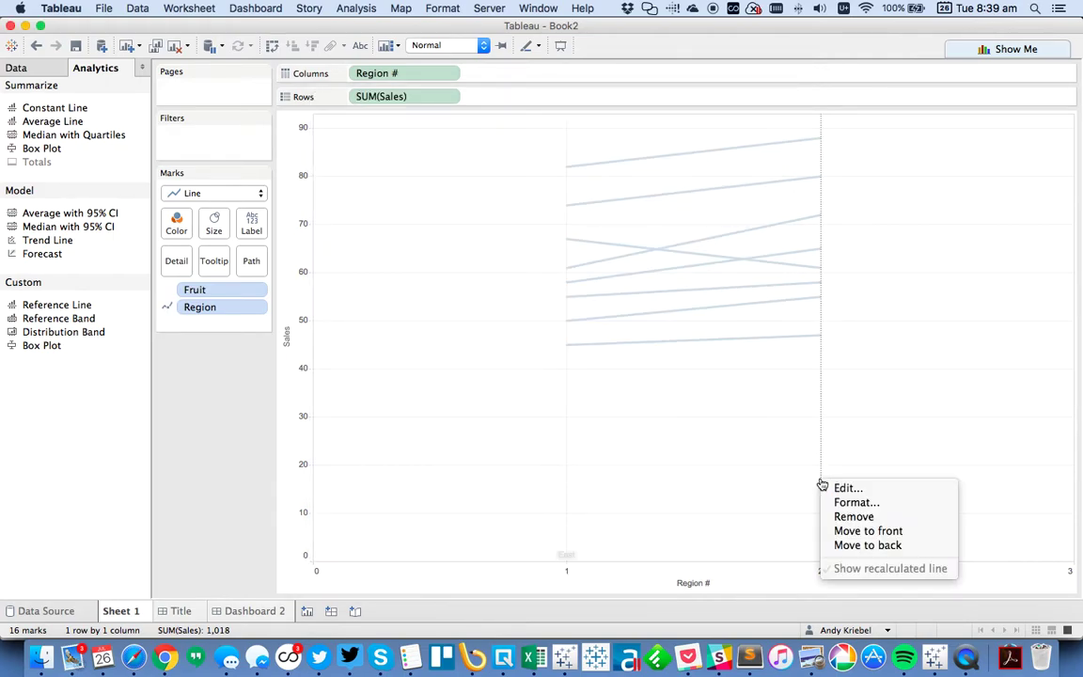
{"action": "left_click", "coordinate": [855, 501]}
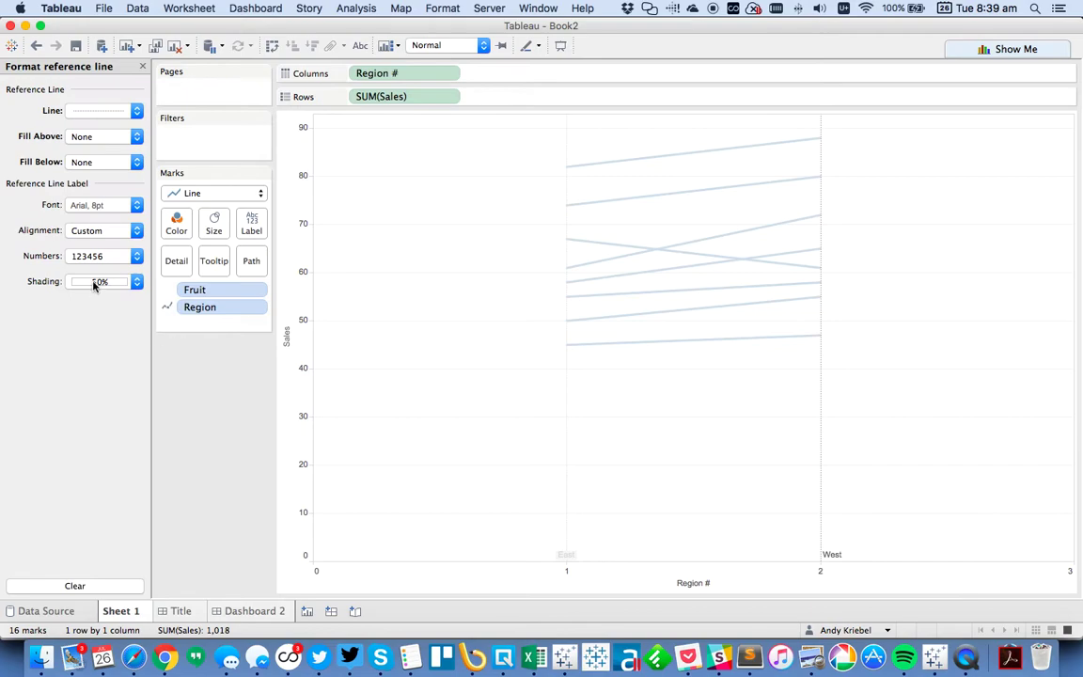
{"action": "left_click", "coordinate": [102, 281]}
{"action": "left_click_drag", "start_coordinate": [114, 423], "coordinate": [146, 423]}
Centre the West label horizontally at the bottom, matching East.
{"action": "left_click", "coordinate": [79, 231]}
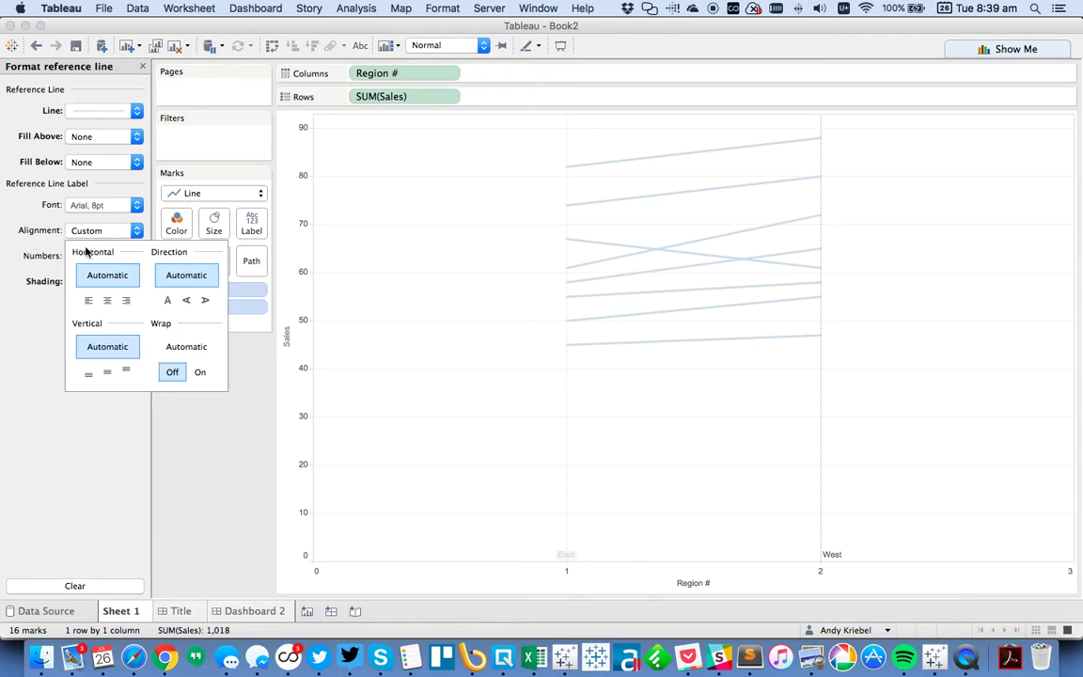
{"action": "left_click", "coordinate": [106, 300]}
{"action": "left_click", "coordinate": [89, 374]}
{"action": "left_click", "coordinate": [708, 451]}
{"action": "left_click", "coordinate": [141, 67]}
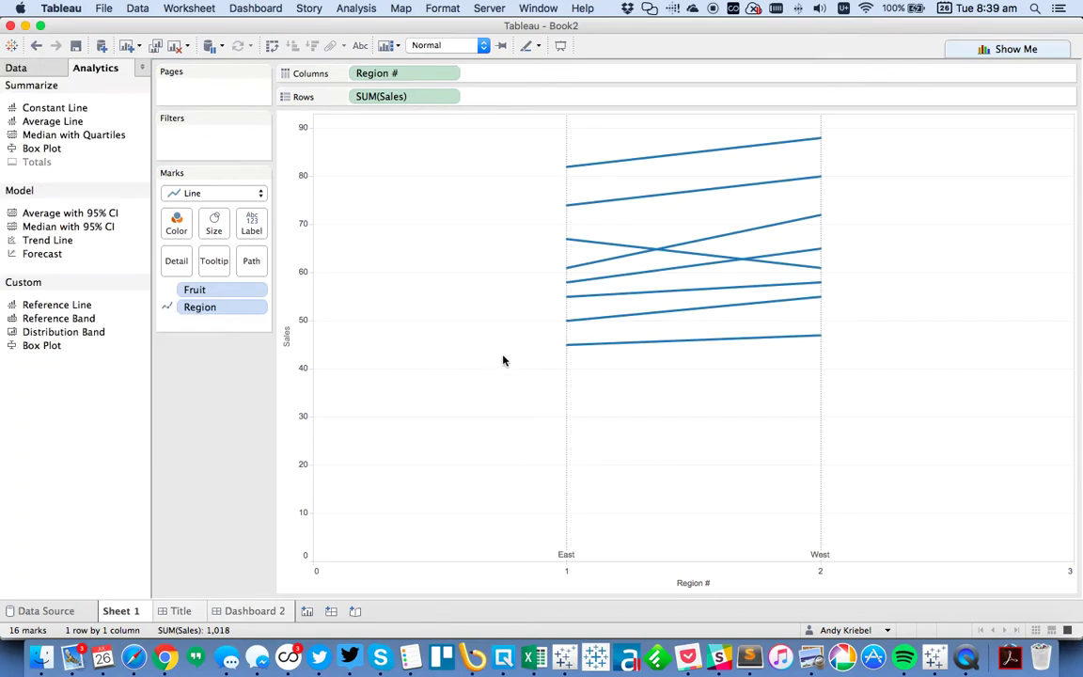
Add Region # as a second dual axis and synchronize it with the first.
{"action": "left_click", "coordinate": [39, 66]}
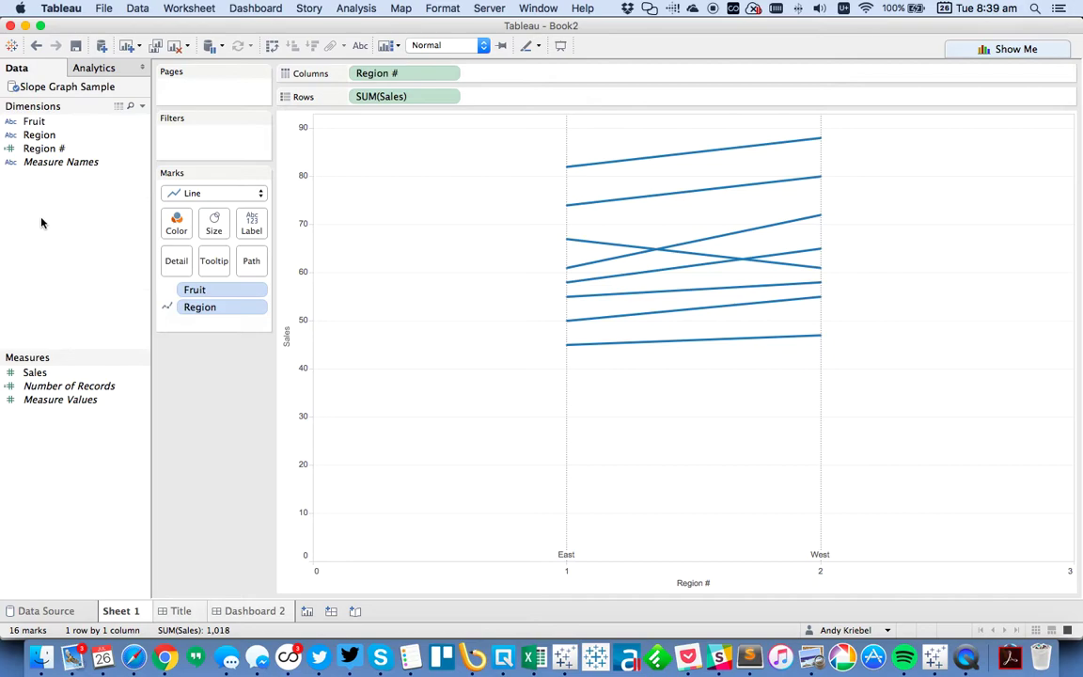
{"action": "left_click_drag", "start_coordinate": [43, 149], "coordinate": [493, 127]}
{"action": "right_click", "coordinate": [506, 126]}
{"action": "left_click", "coordinate": [554, 209]}
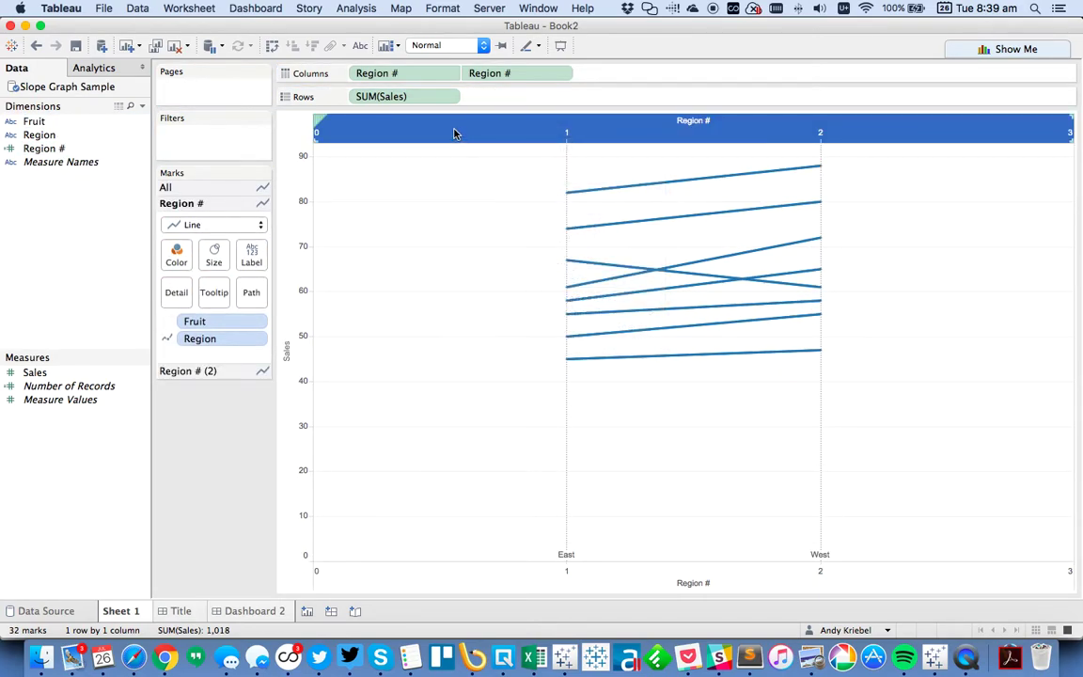
Change the second Region # axis marks to circles.
{"action": "left_click", "coordinate": [383, 125]}
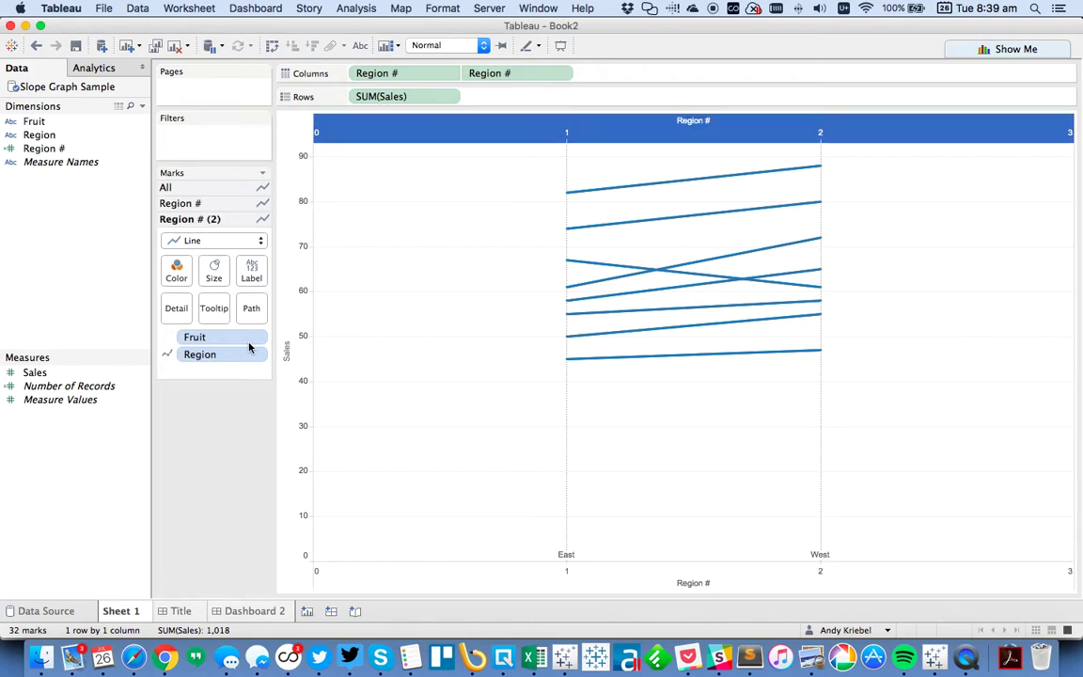
{"action": "left_click", "coordinate": [197, 242]}
{"action": "left_click", "coordinate": [186, 291]}
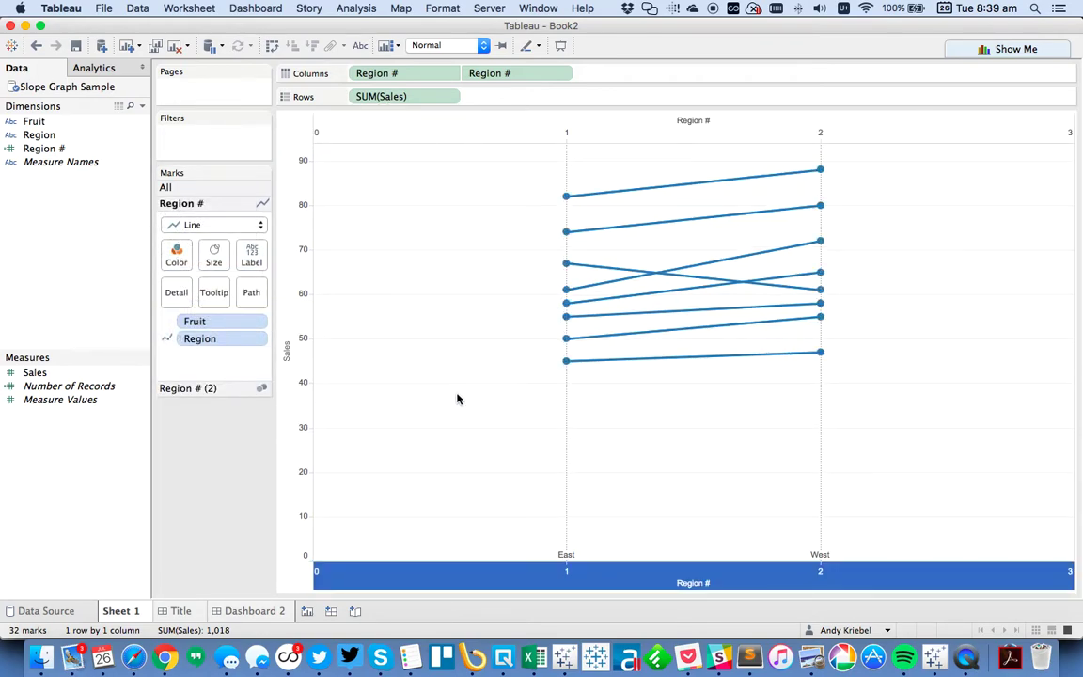
{"action": "left_click", "coordinate": [457, 399]}
Turn off Show Header on the Region # pill to hide the top header.
{"action": "left_click", "coordinate": [447, 74]}
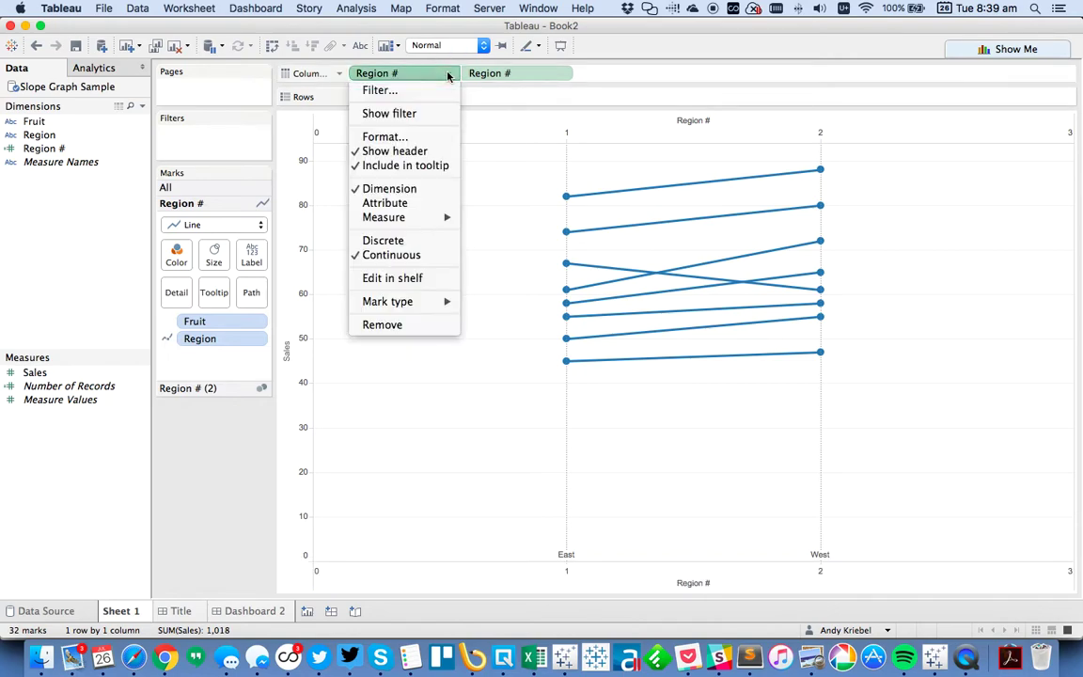
{"action": "left_click", "coordinate": [405, 165]}
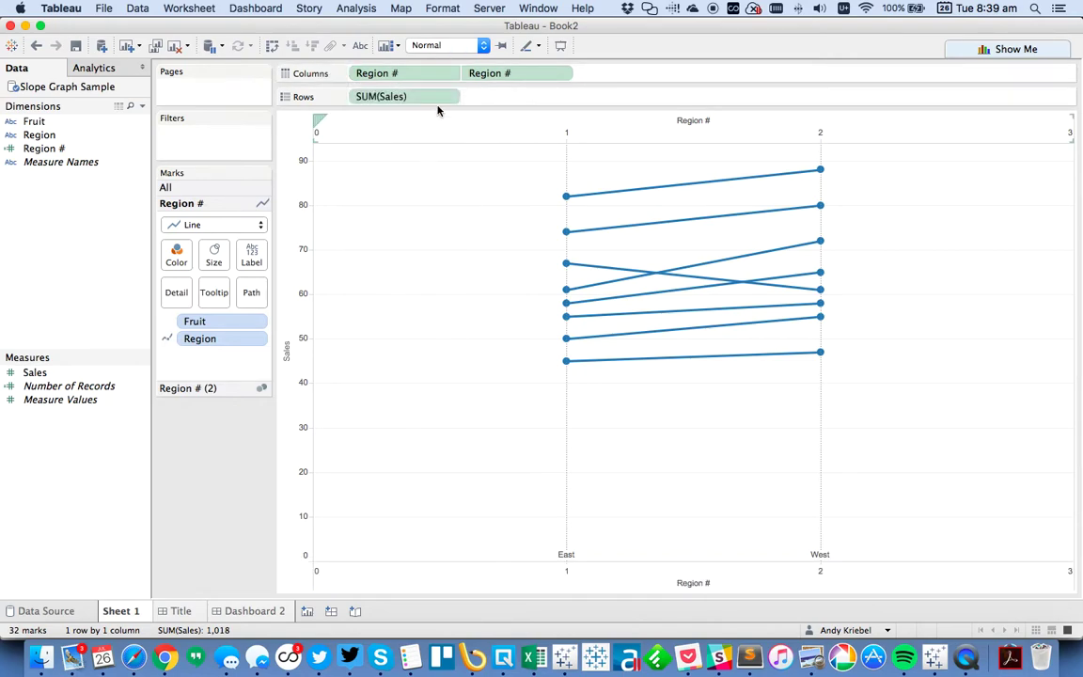
{"action": "left_click", "coordinate": [448, 74]}
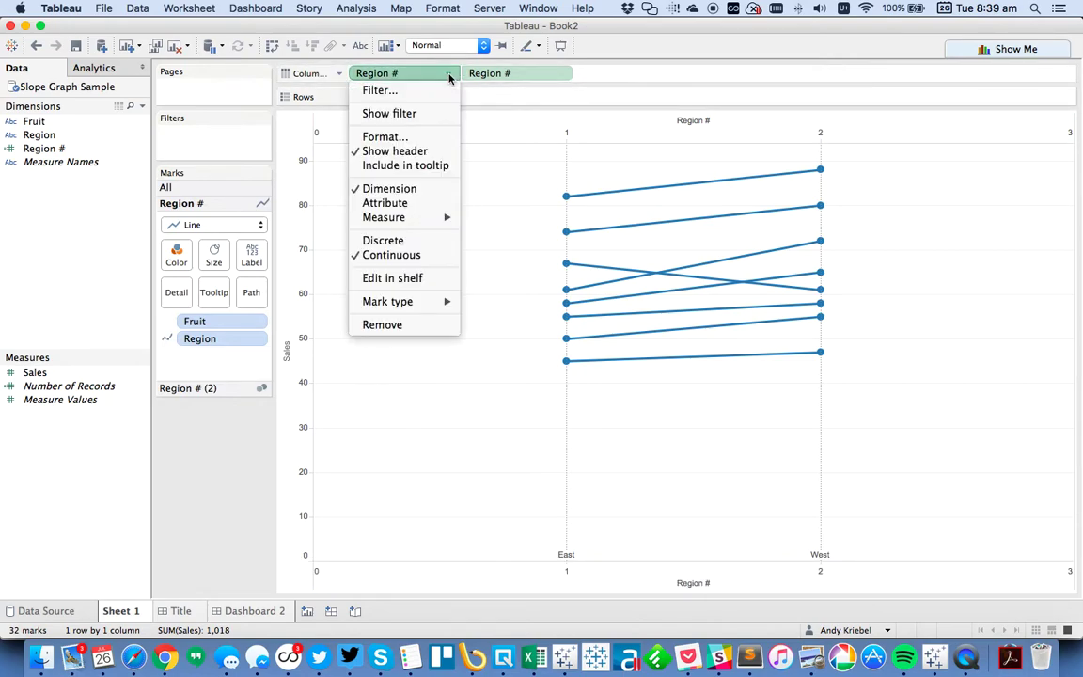
{"action": "left_click", "coordinate": [439, 152]}
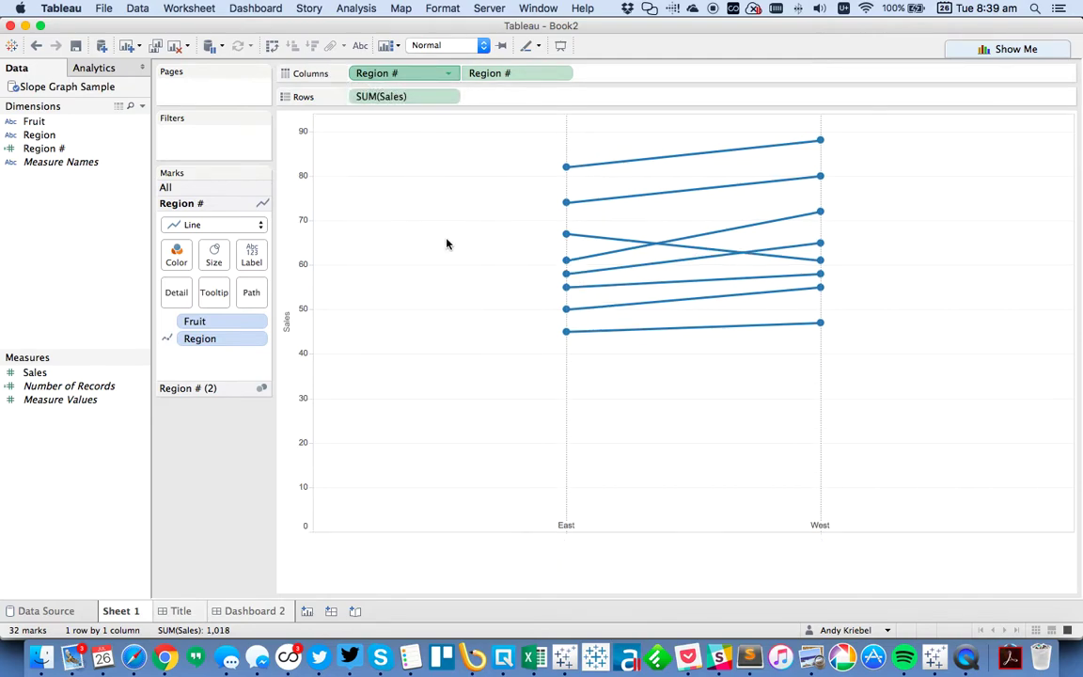
Set the worksheet text font to Avenir Next Condensed at 12 pt.
{"action": "right_click", "coordinate": [429, 321]}
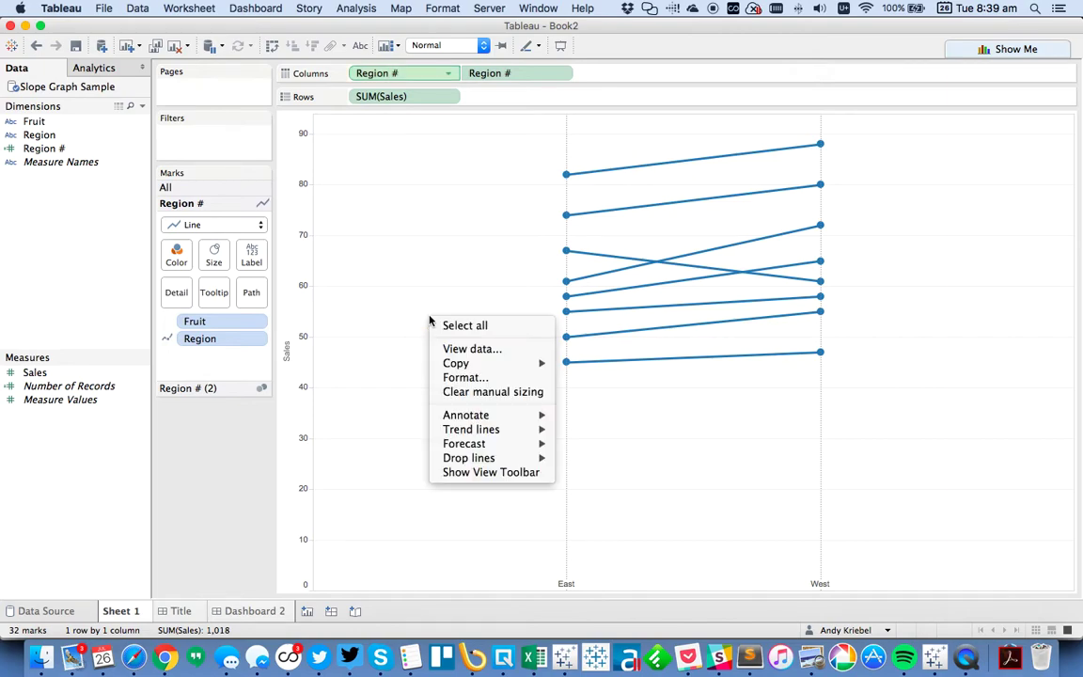
{"action": "left_click", "coordinate": [462, 378]}
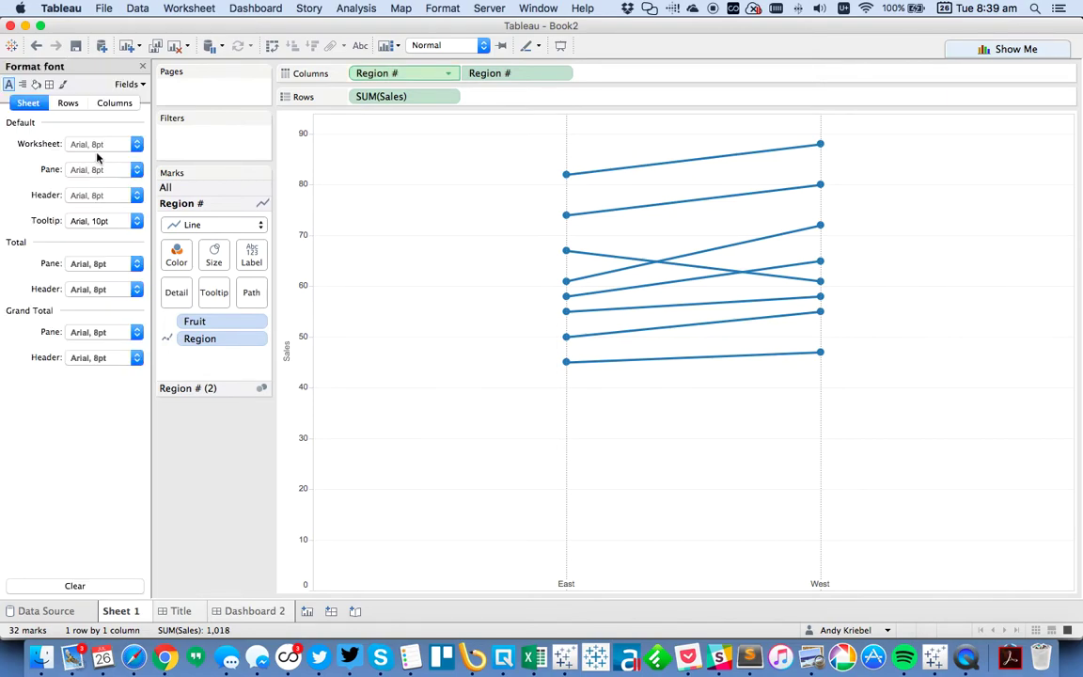
{"action": "left_click", "coordinate": [108, 147]}
{"action": "left_click", "coordinate": [169, 167]}
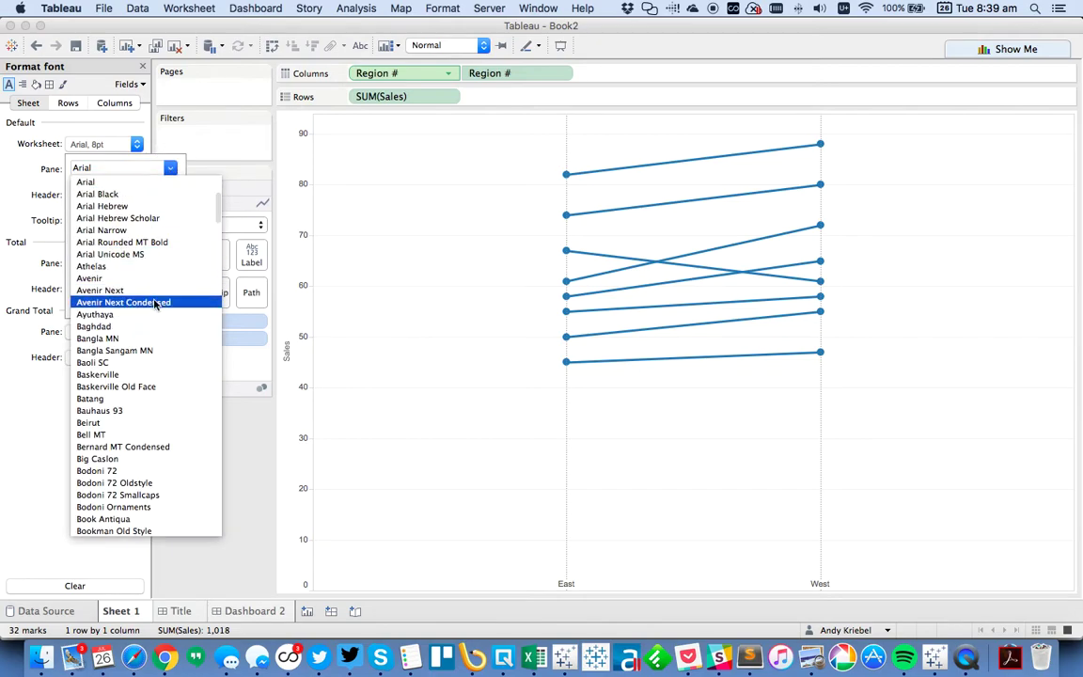
{"action": "left_click", "coordinate": [141, 275]}
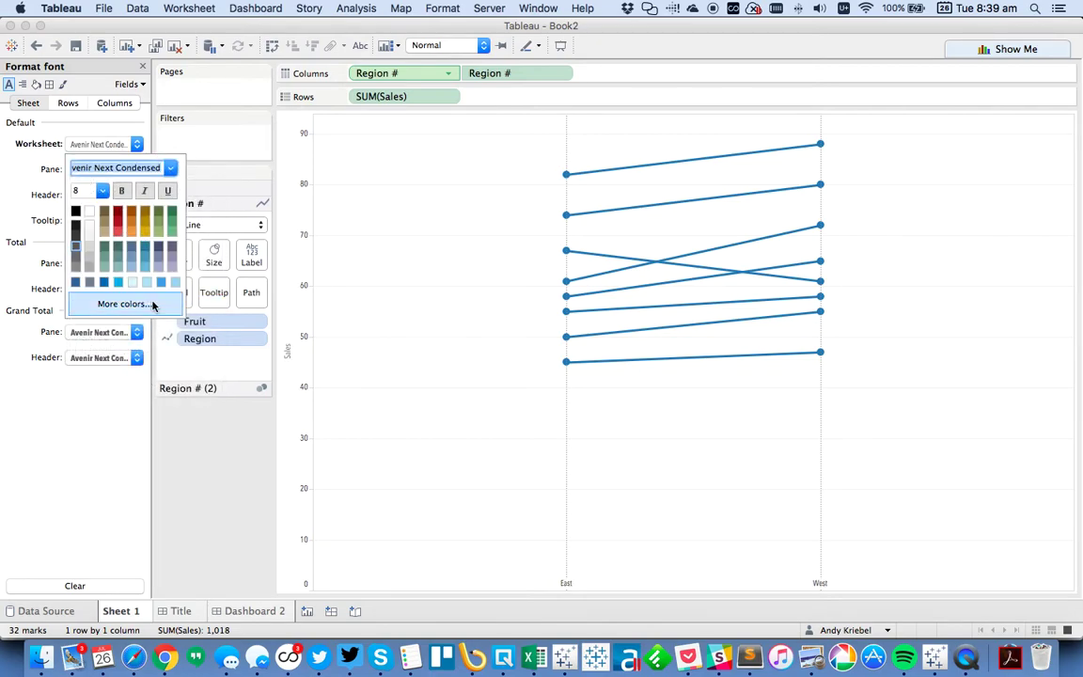
{"action": "left_click", "coordinate": [94, 190]}
{"action": "left_click", "coordinate": [87, 254]}
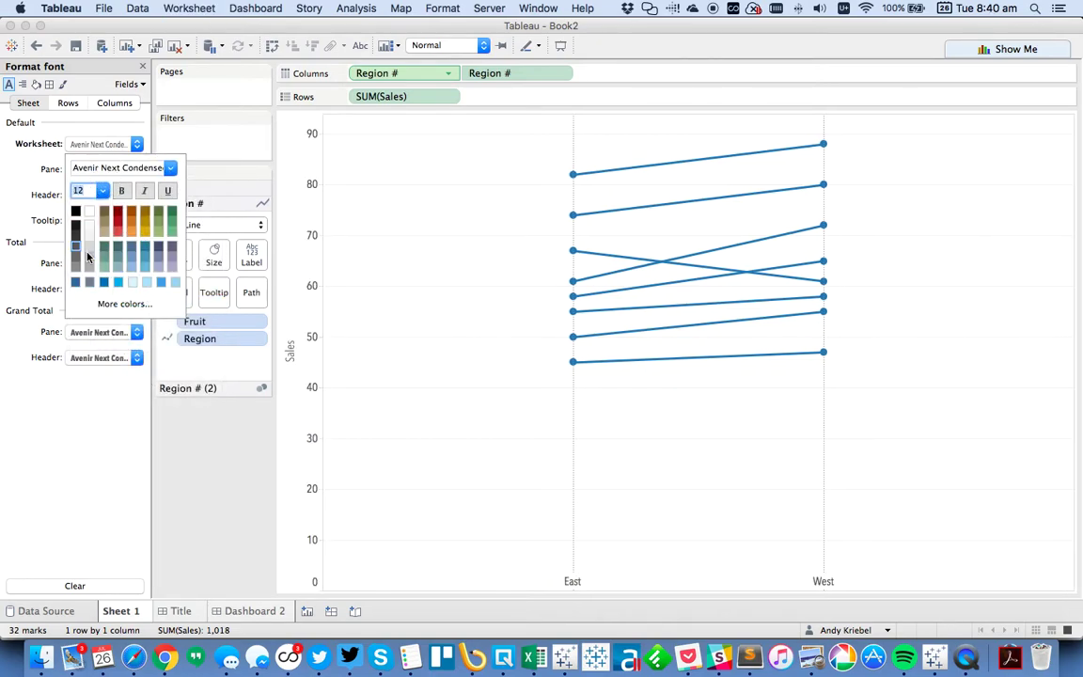
{"action": "left_click", "coordinate": [25, 202]}
Set the tooltip font to Avenir Next Condensed.
{"action": "left_click", "coordinate": [89, 218]}
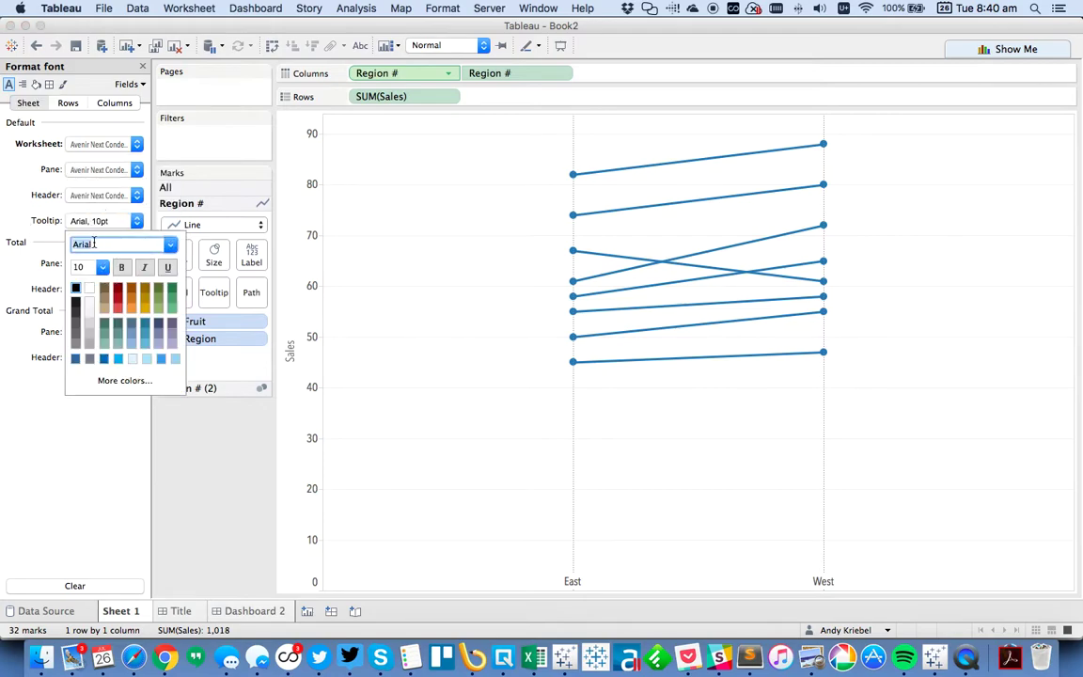
{"action": "type", "text": "Avenir Next Condensed"}
{"action": "key", "text": "Return"}
{"action": "left_click", "coordinate": [31, 235]}
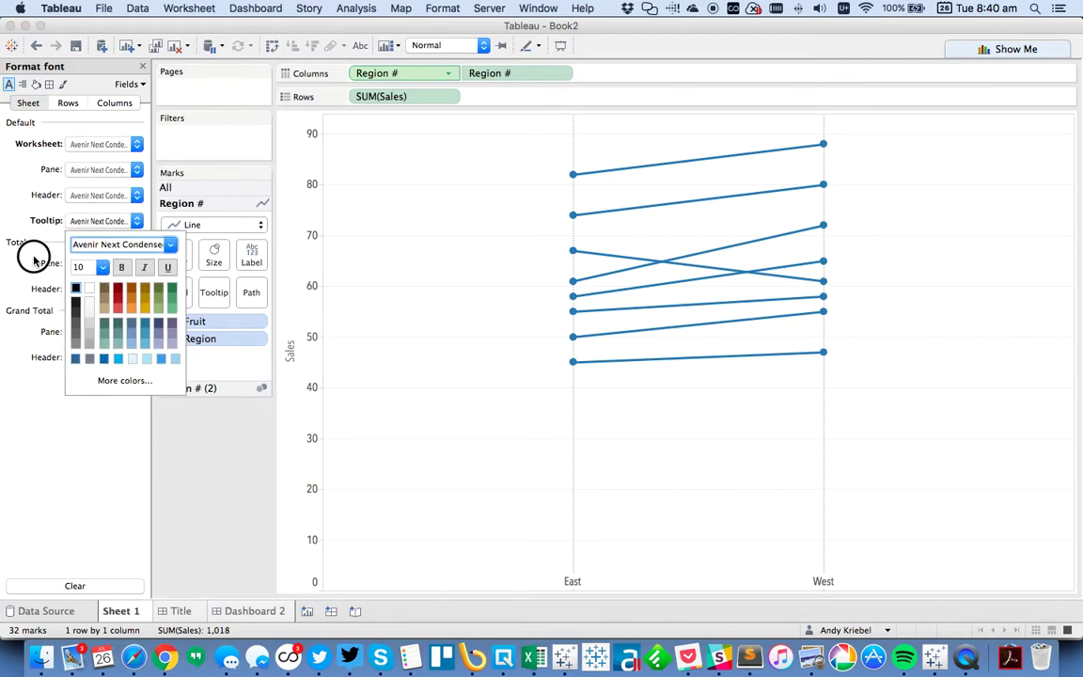
Close the font pane and start a calculated field named East Sales.
{"action": "left_click", "coordinate": [142, 66]}
{"action": "left_click", "coordinate": [169, 188]}
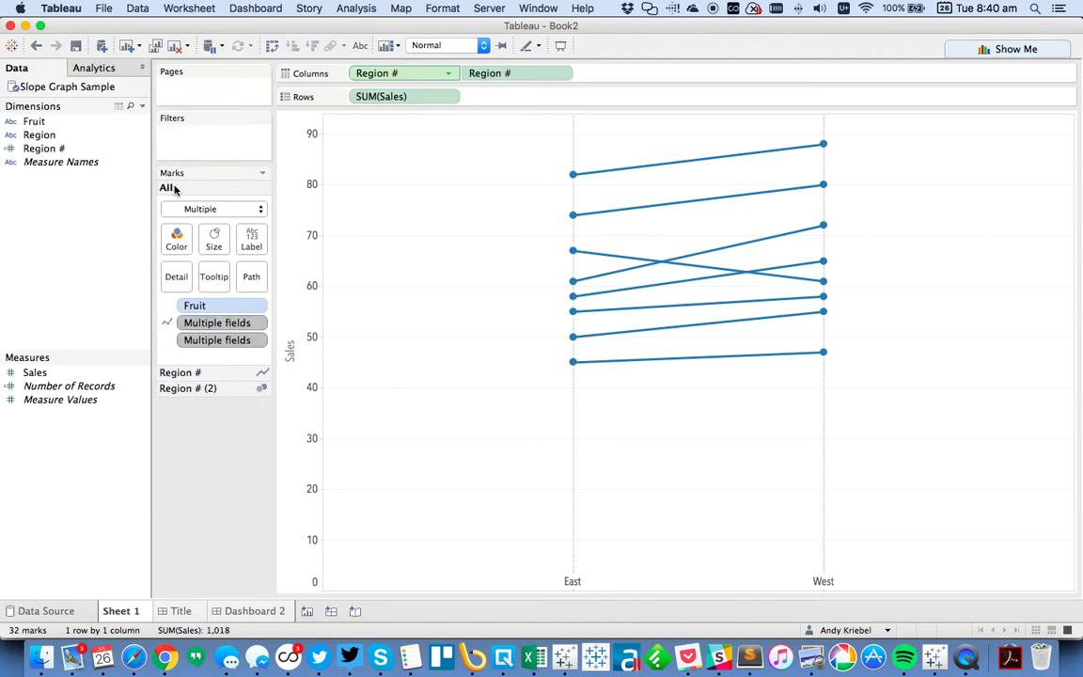
{"action": "mouse_move", "coordinate": [574, 178]}
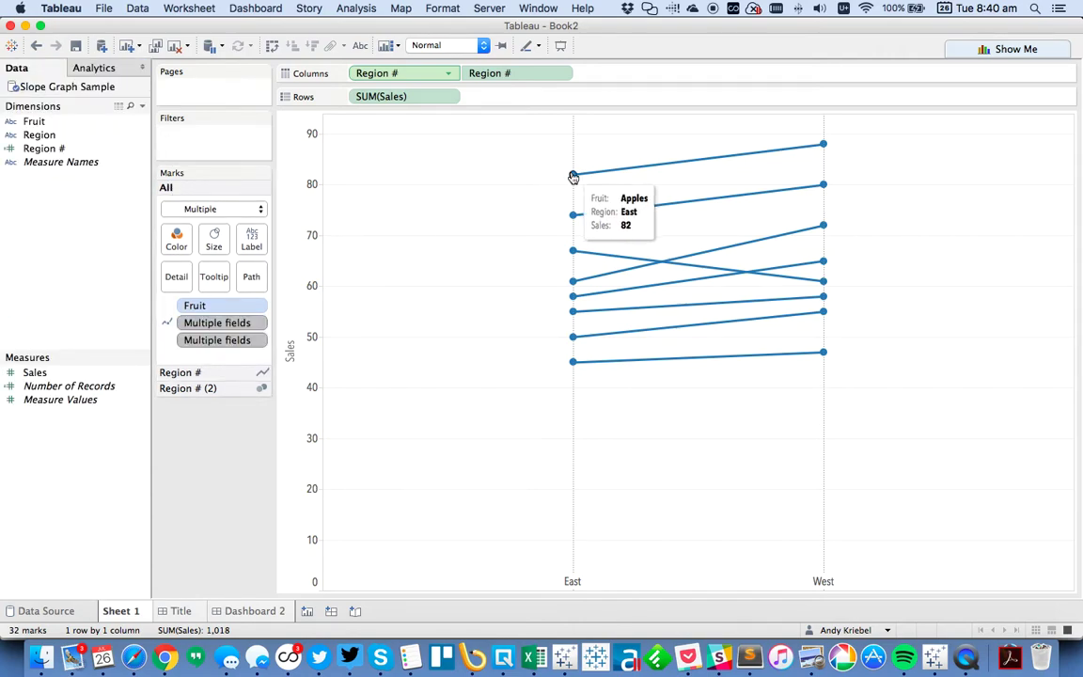
{"action": "mouse_move", "coordinate": [573, 217]}
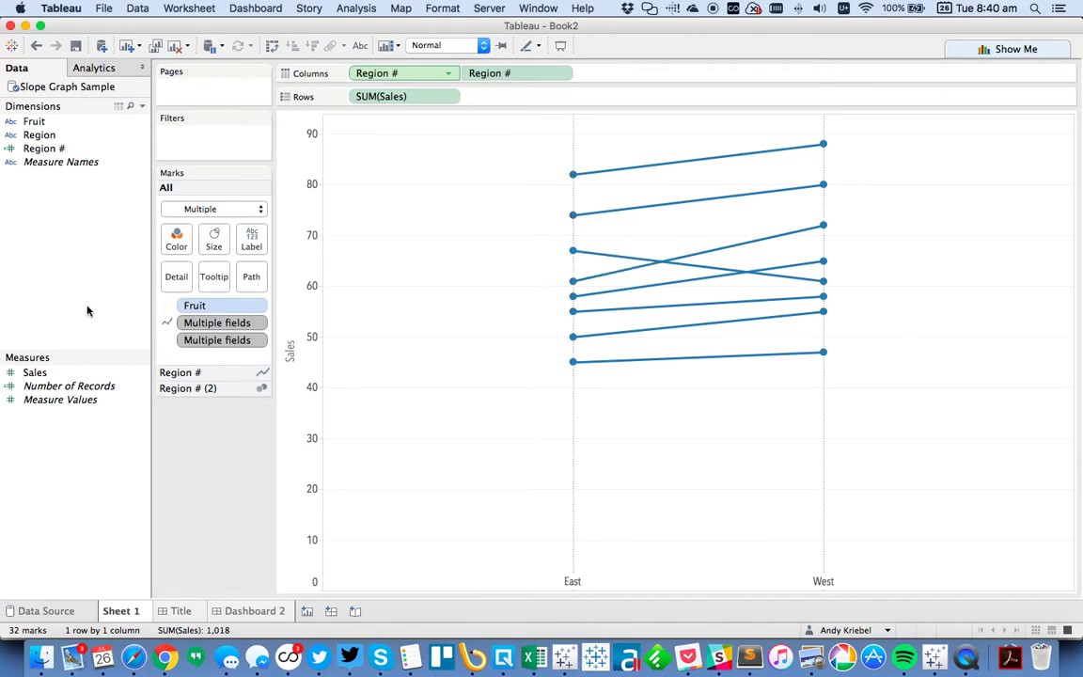
{"action": "right_click", "coordinate": [75, 274]}
{"action": "left_click", "coordinate": [120, 283]}
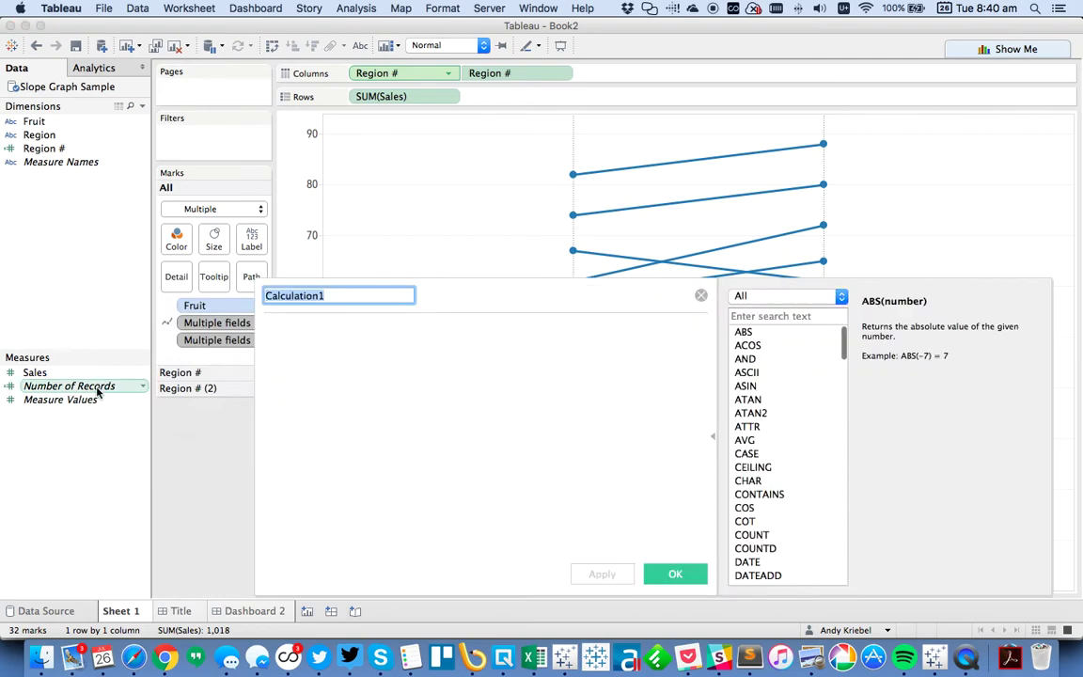
{"action": "type", "text": "East Sales"}
{"action": "key", "text": "Tab"}
Enter IIF([Region]='East',[Sales],NULL) as the formula and save East Sales.
{"action": "type", "text": "IIF('Re"}
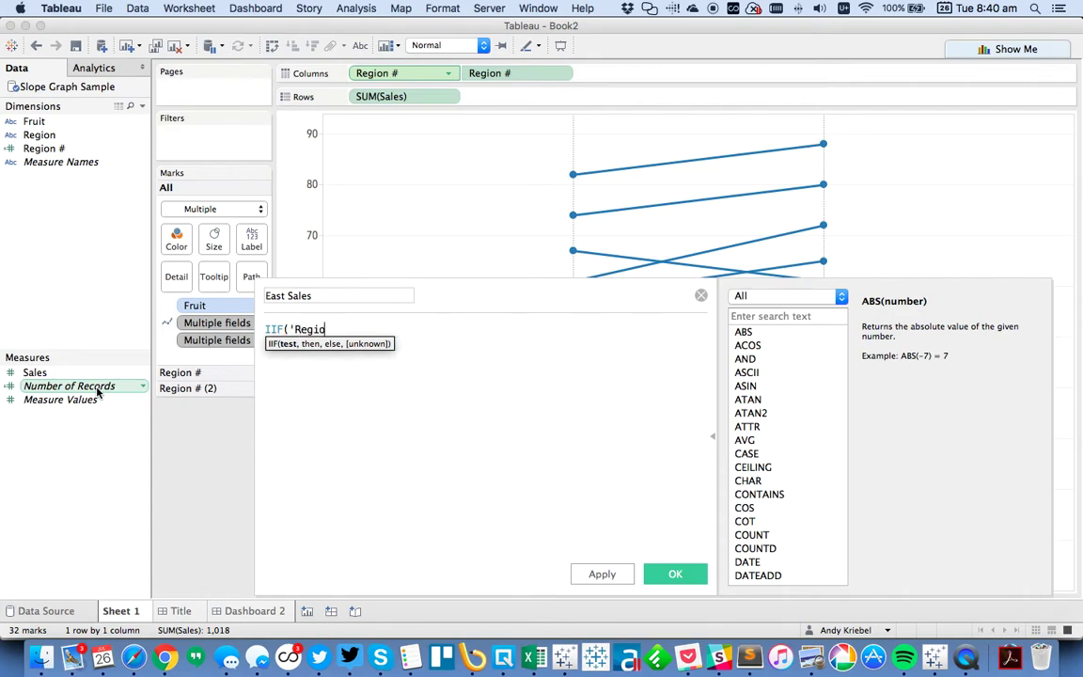
{"action": "type", "text": "Reg"}
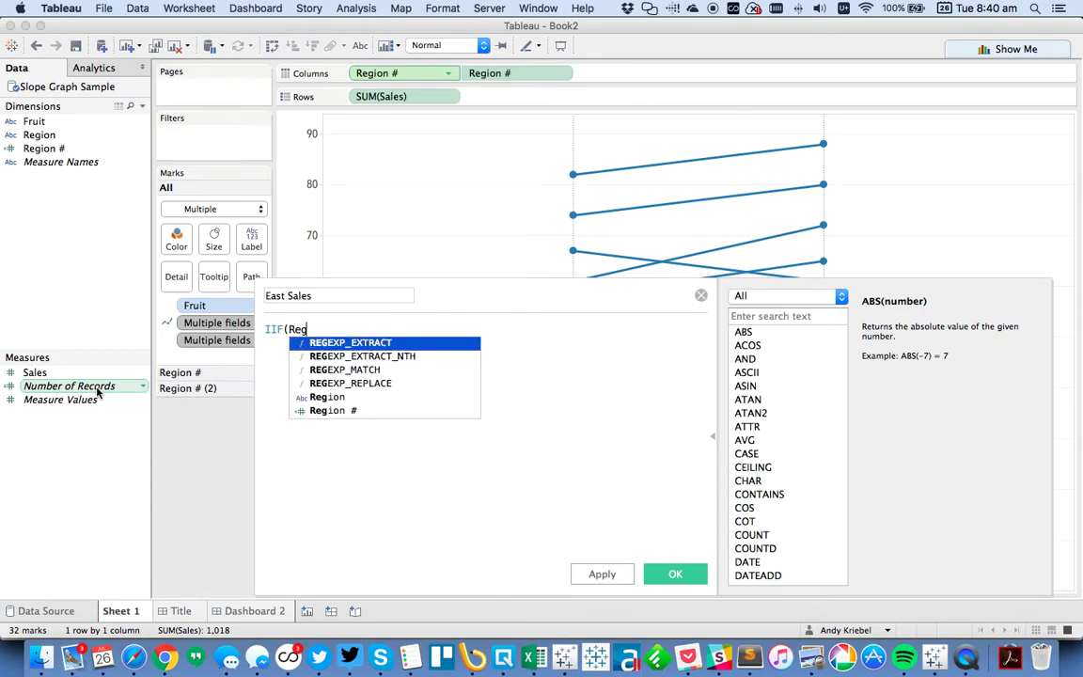
{"action": "key", "text": "Down"}
{"action": "key", "text": "Down"}
{"action": "key", "text": "Down"}
{"action": "key", "text": "Down"}
{"action": "key", "text": "Return"}
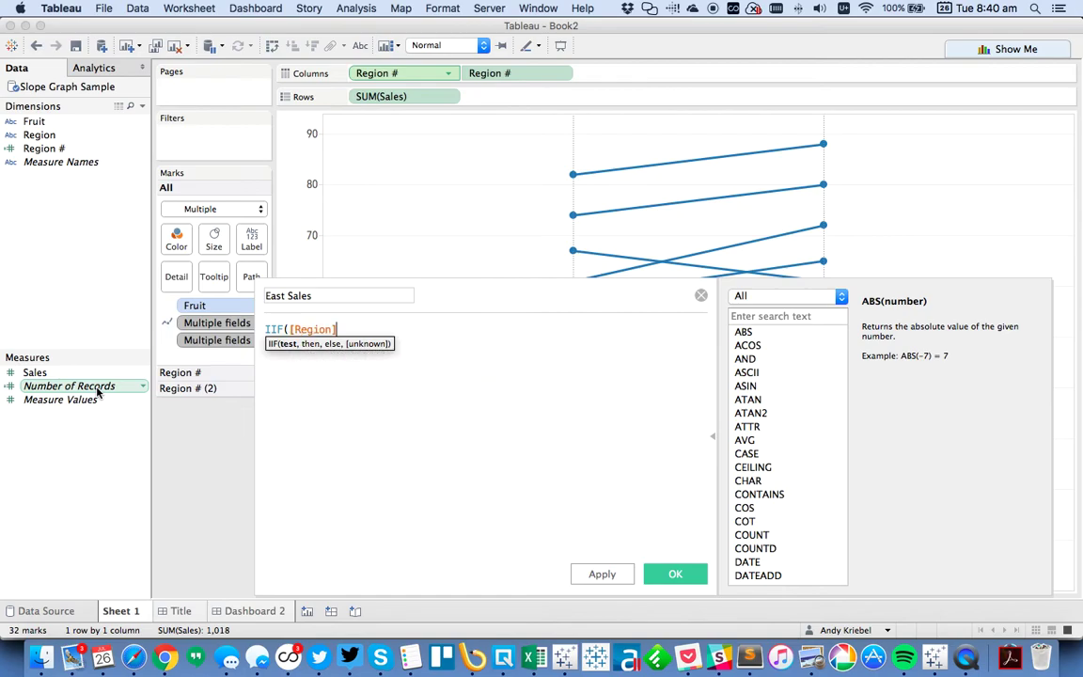
{"action": "type", "text": "='East',sale"}
{"action": "key", "text": "Return"}
{"action": "type", "text": ",NUL"}
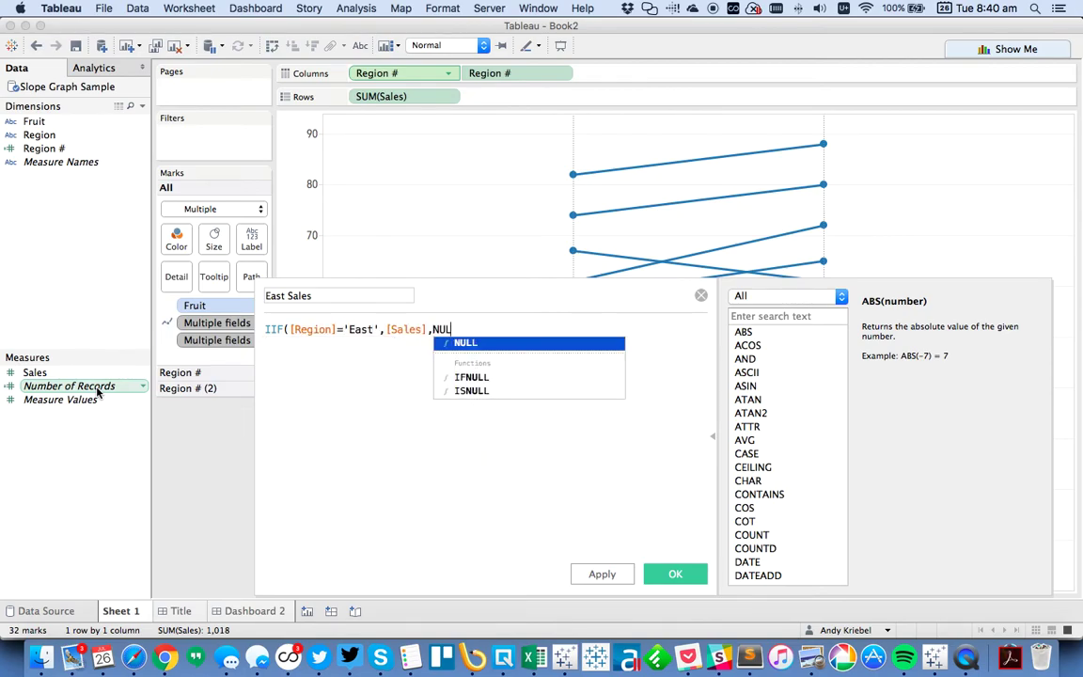
{"action": "key", "text": "Return"}
{"action": "type", "text": ")"}
{"action": "left_click", "coordinate": [674, 575]}
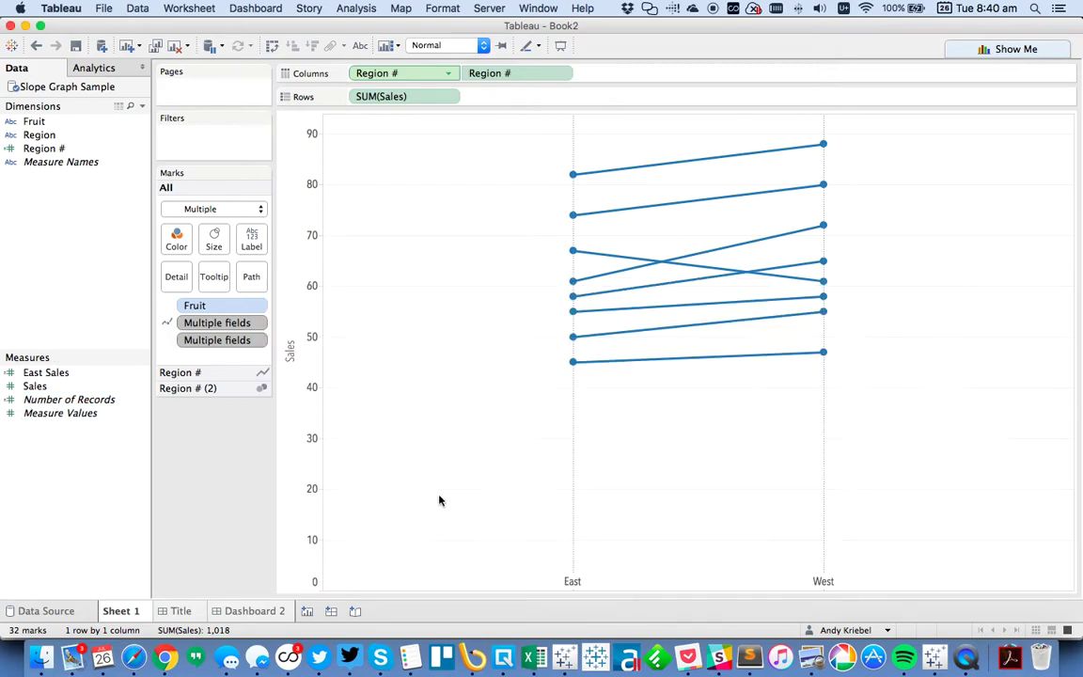
Duplicate East Sales into West Sales, changing 'East' to 'West' in the formula.
{"action": "right_click", "coordinate": [34, 371]}
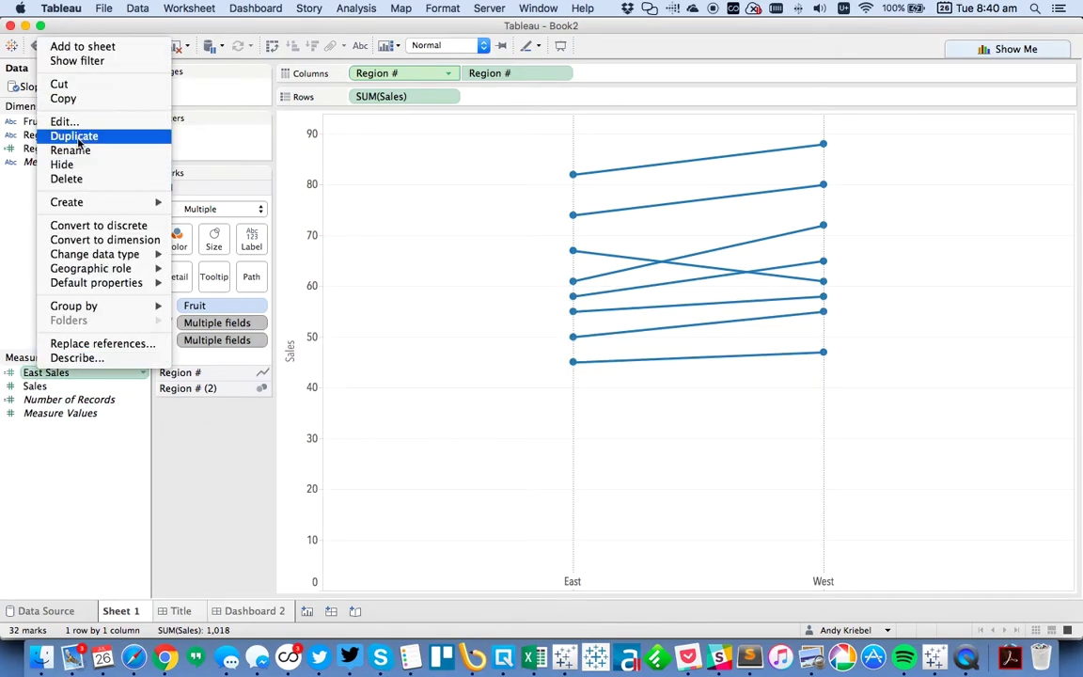
{"action": "left_click", "coordinate": [79, 138]}
{"action": "right_click", "coordinate": [64, 385]}
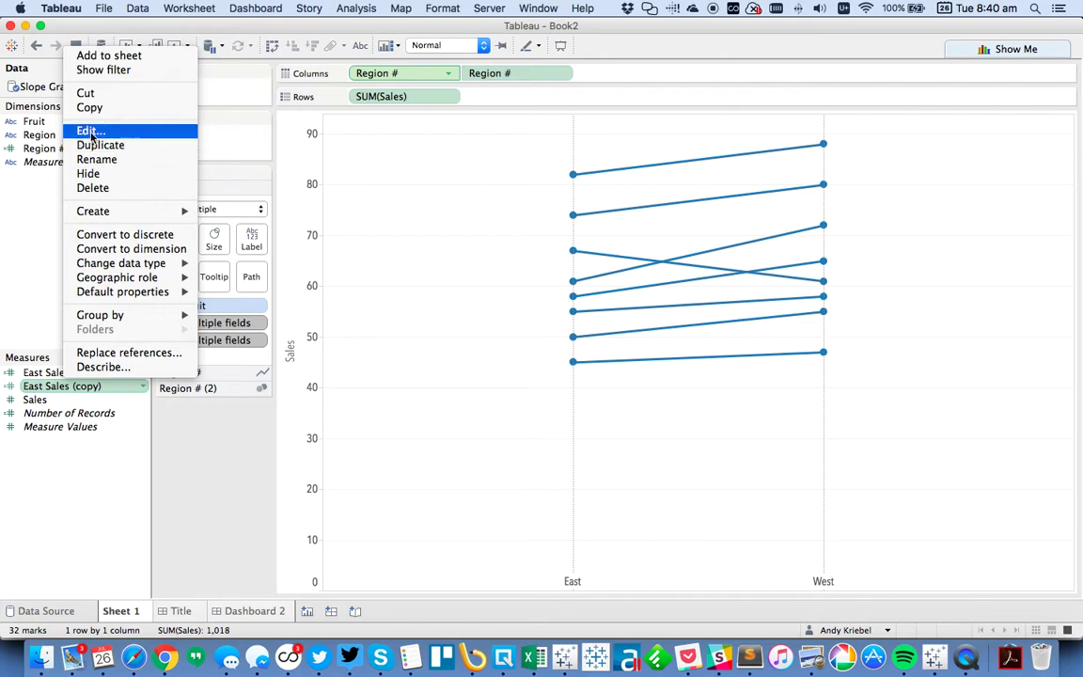
{"action": "left_click", "coordinate": [90, 130]}
{"action": "triple_click", "coordinate": [335, 297]}
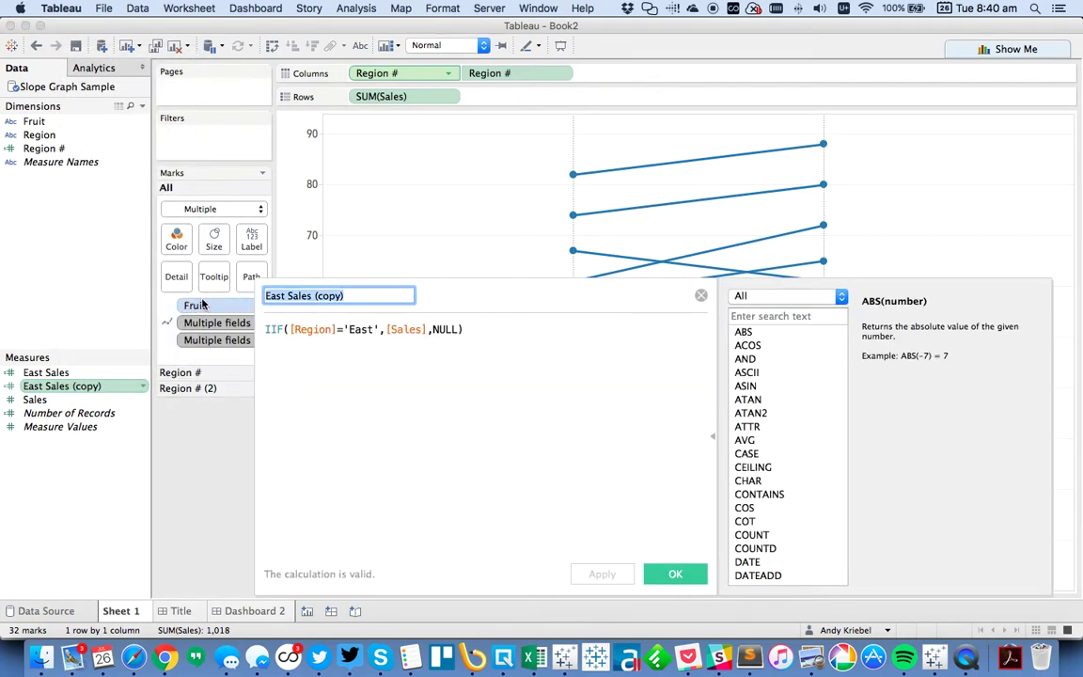
{"action": "type", "text": "West Sales"}
{"action": "key", "text": "Left"}
{"action": "key", "text": "Left"}
{"action": "key", "text": "Left"}
{"action": "key", "text": "Left"}
{"action": "key", "text": "Left"}
{"action": "key", "text": "Left"}
{"action": "key", "text": "Left"}
{"action": "key", "text": "Left"}
{"action": "type", "text": "e"}
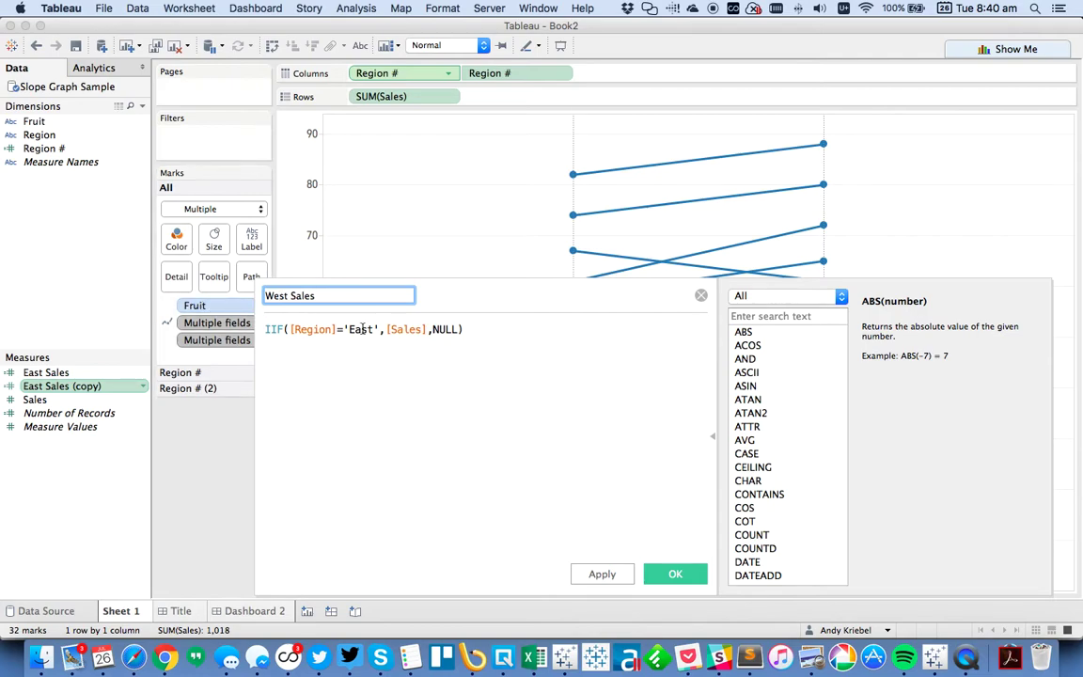
{"action": "left_click", "coordinate": [361, 329]}
{"action": "key", "text": "BackSpace"}
{"action": "key", "text": "BackSpace"}
{"action": "type", "text": "We"}
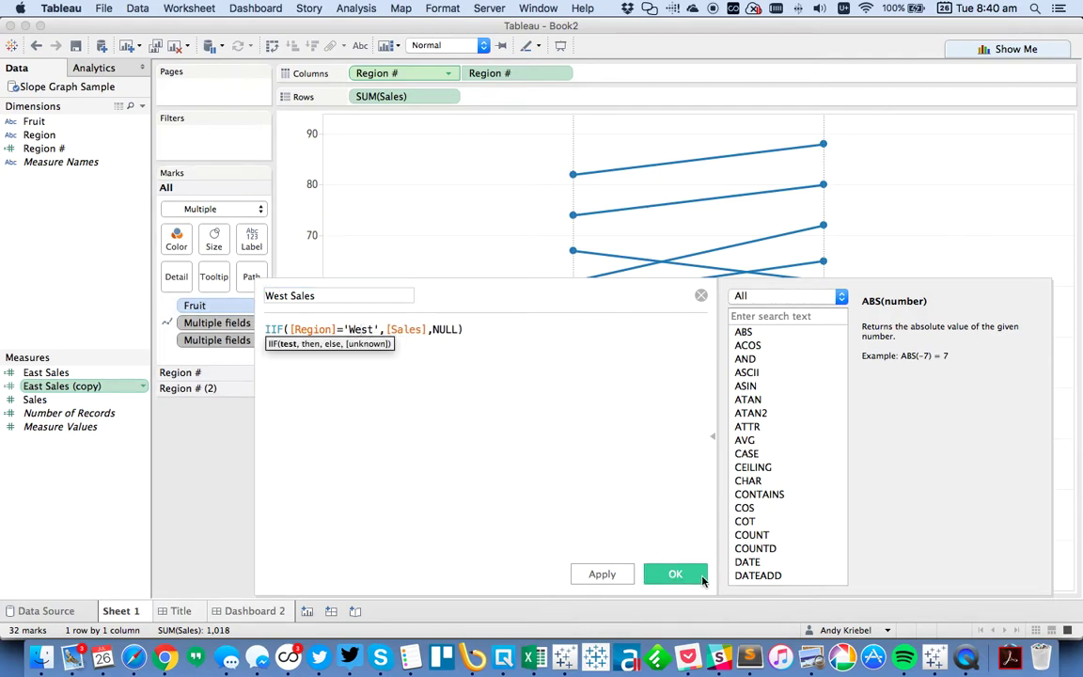
{"action": "left_click", "coordinate": [700, 576]}
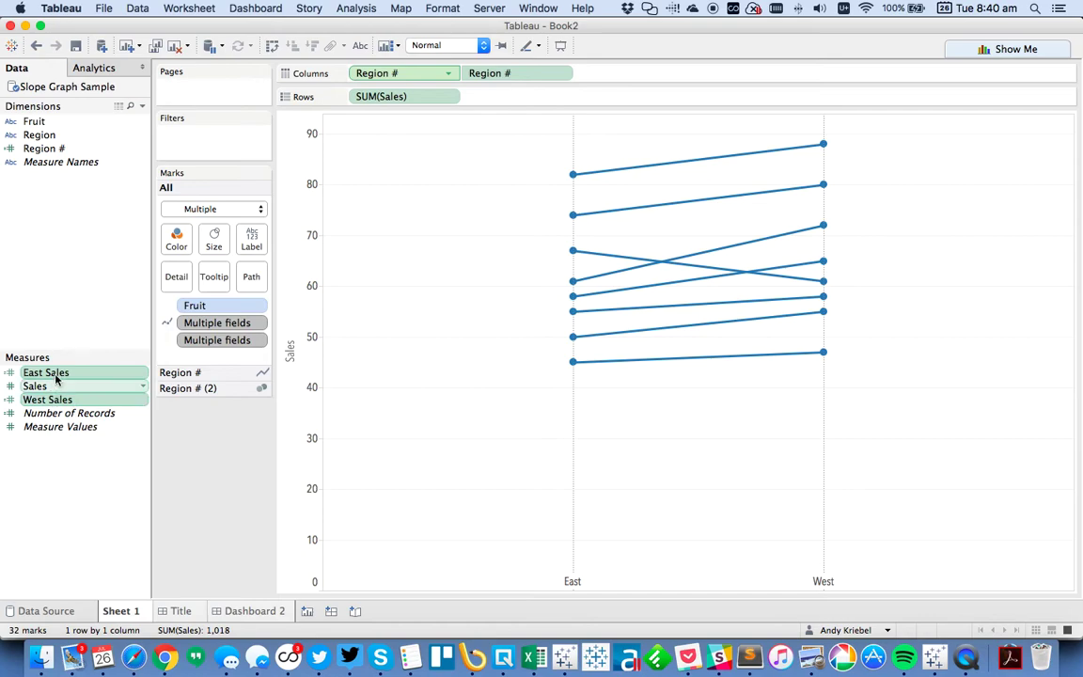
Try adding East Sales and West Sales to the marks, then undo it.
{"action": "left_click_drag", "start_coordinate": [55, 378], "coordinate": [209, 274]}
{"action": "mouse_move", "coordinate": [575, 178]}
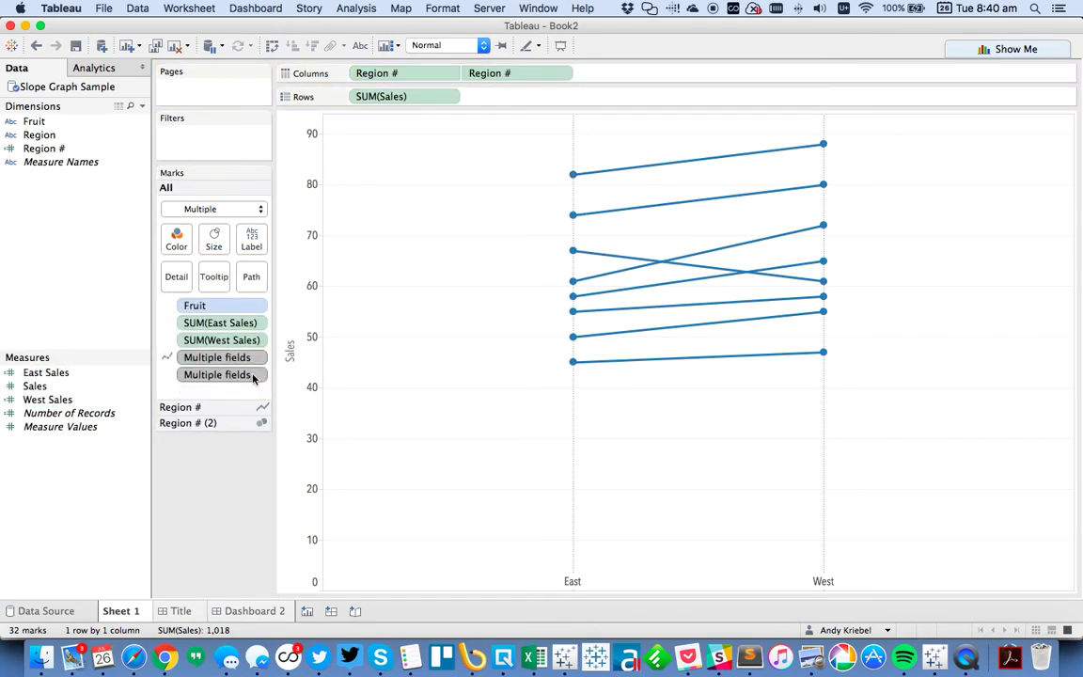
{"action": "left_click", "coordinate": [38, 47]}
Uncheck Include command buttons in the tooltip, keeping the Fruit, Region and Sales lines.
{"action": "left_click", "coordinate": [213, 278]}
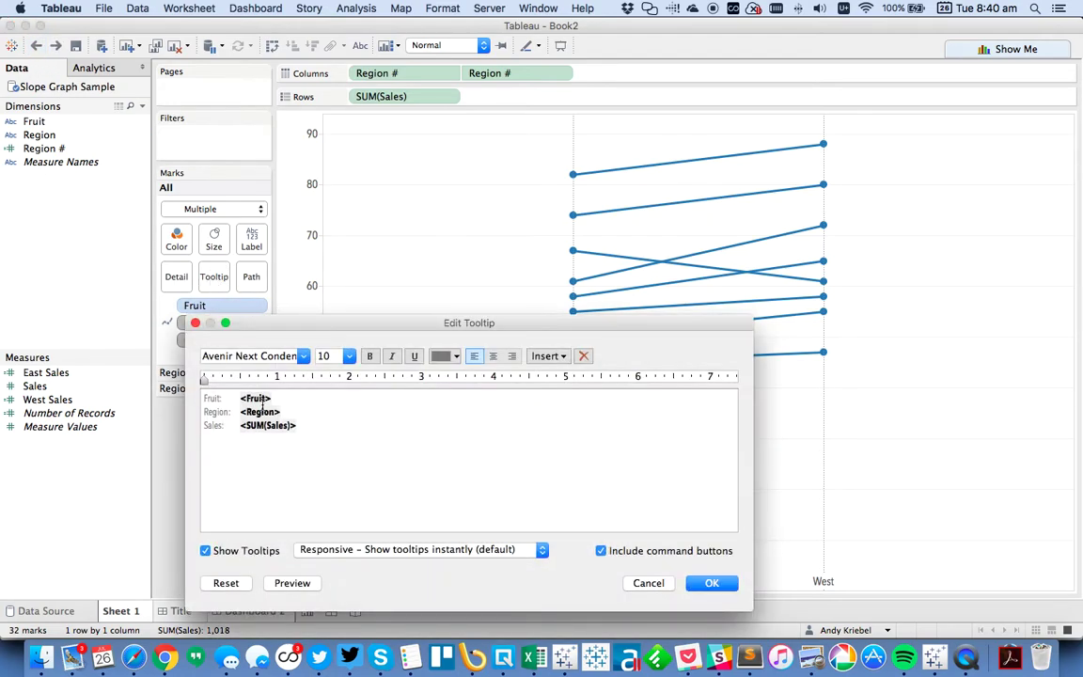
{"action": "left_click_drag", "start_coordinate": [240, 398], "coordinate": [203, 398]}
{"action": "key", "text": "BackSpace"}
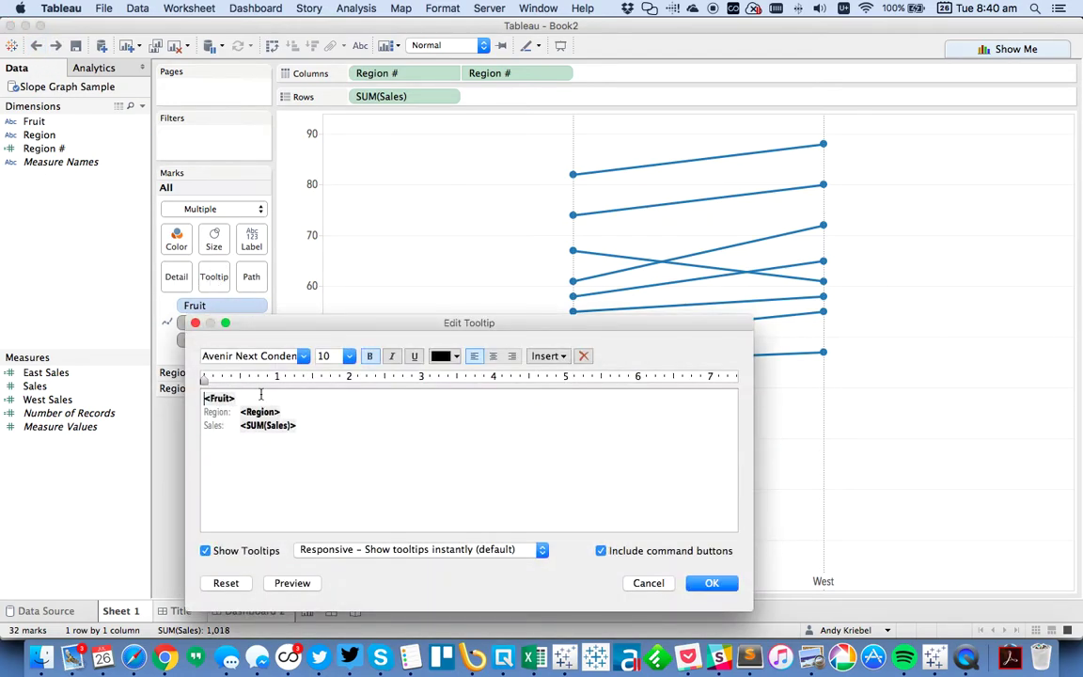
{"action": "key", "text": "shift+Down"}
{"action": "left_click", "coordinate": [246, 394]}
{"action": "key", "text": "super+z"}
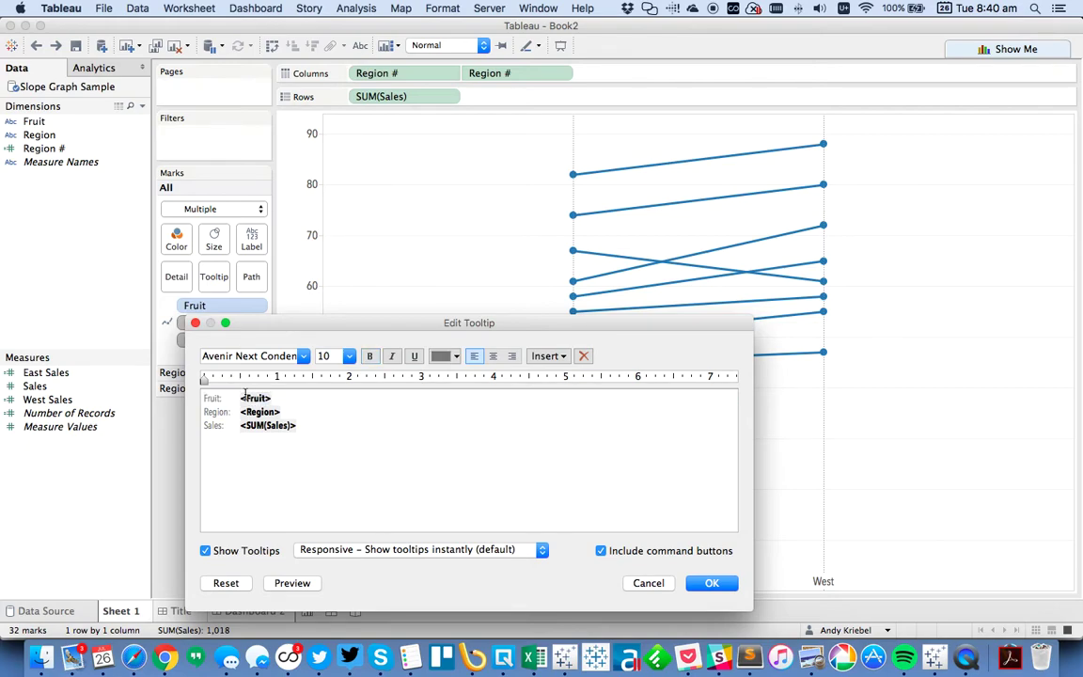
{"action": "left_click", "coordinate": [697, 553]}
{"action": "left_click", "coordinate": [709, 583]}
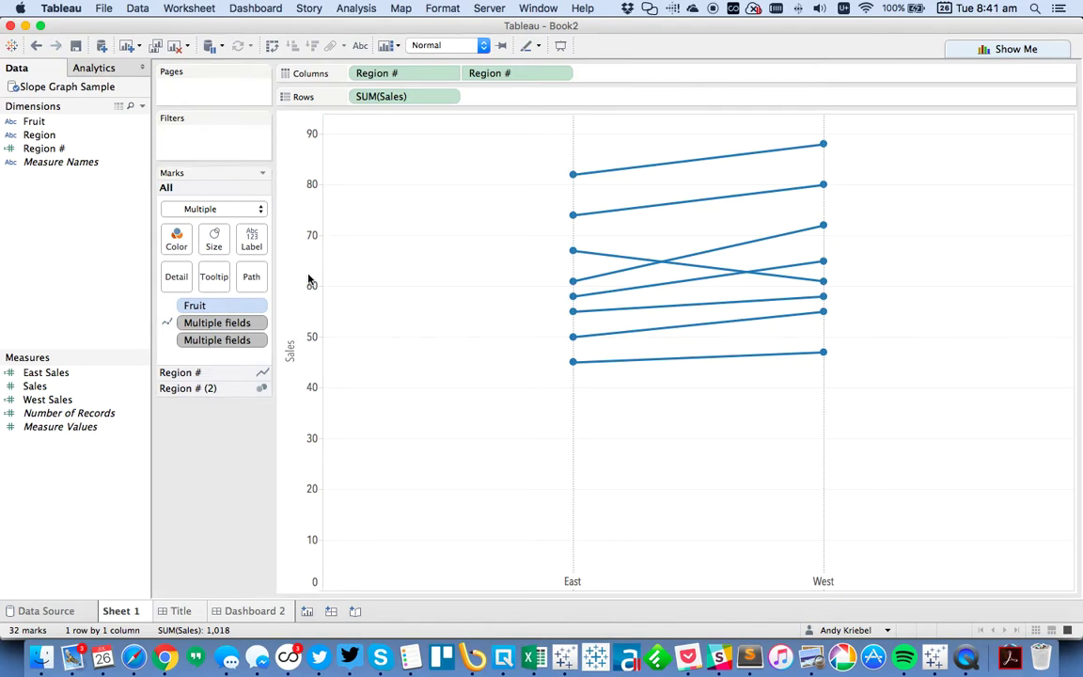
Create a Fruit set called 'Strawberries' with only the Strawberries value checked.
{"action": "mouse_move", "coordinate": [604, 260]}
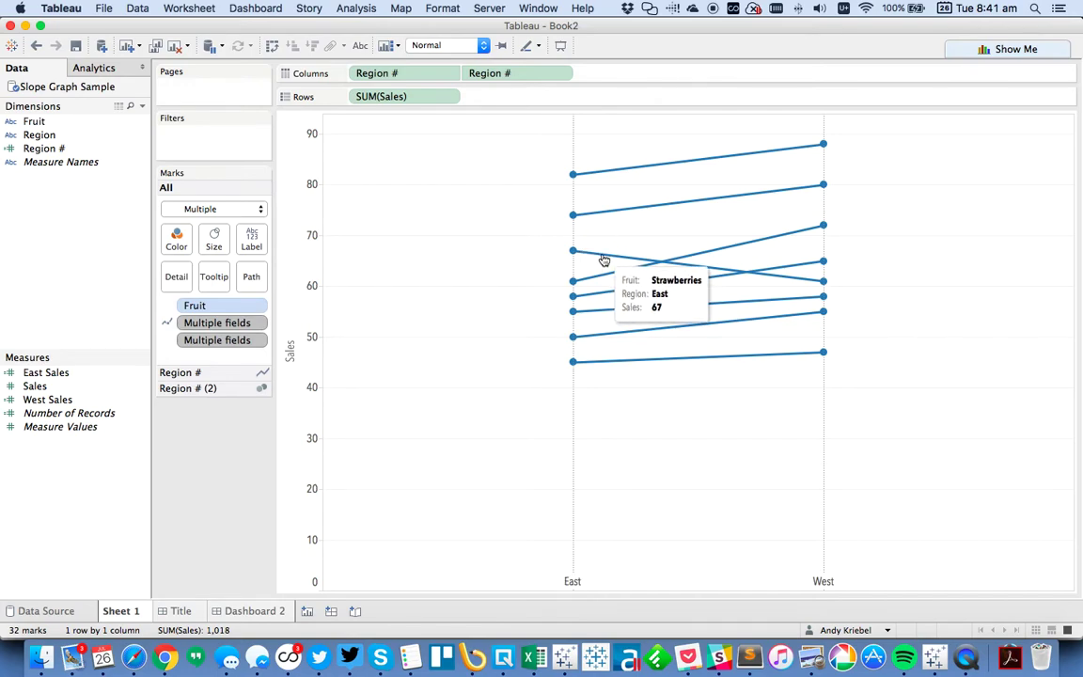
{"action": "right_click", "coordinate": [38, 125]}
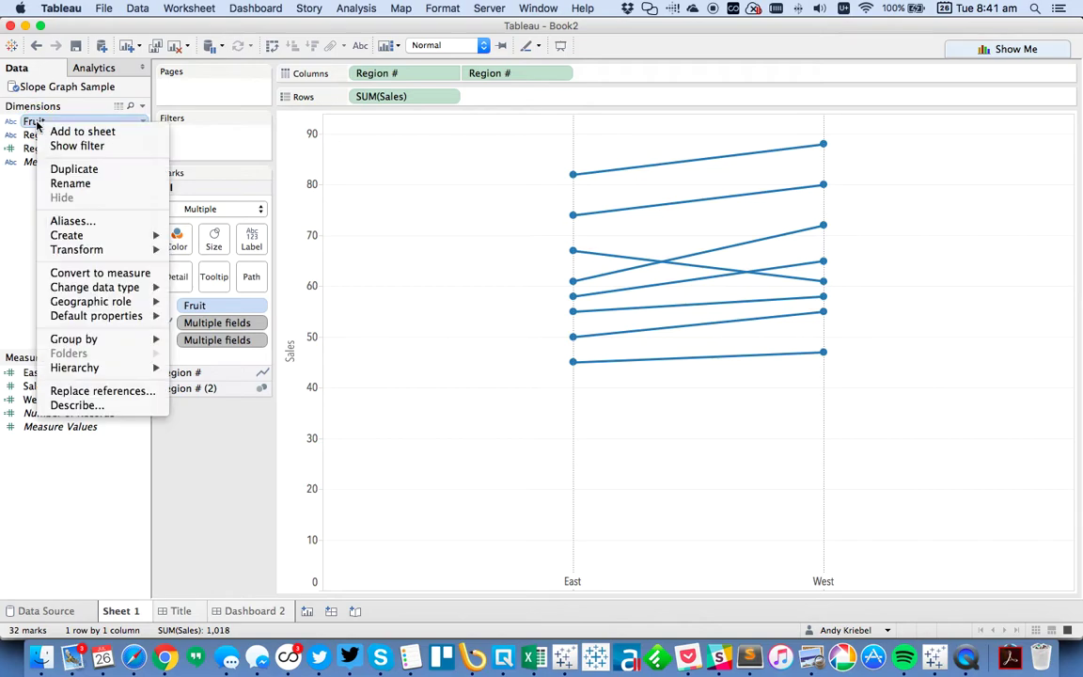
{"action": "mouse_move", "coordinate": [113, 235]}
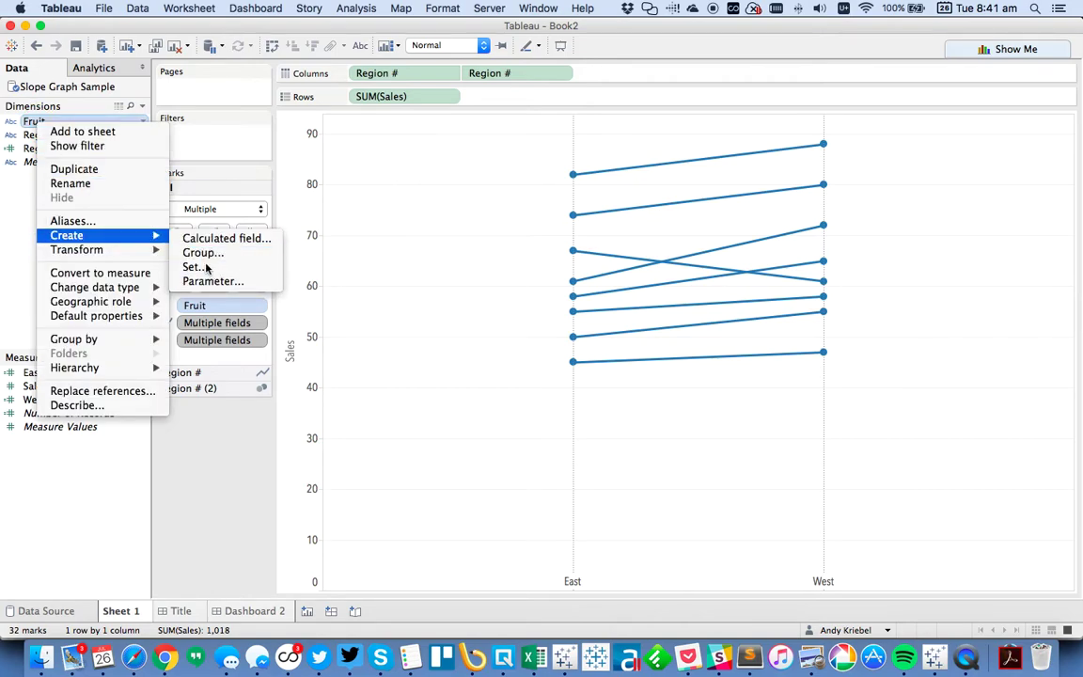
{"action": "left_click", "coordinate": [194, 266]}
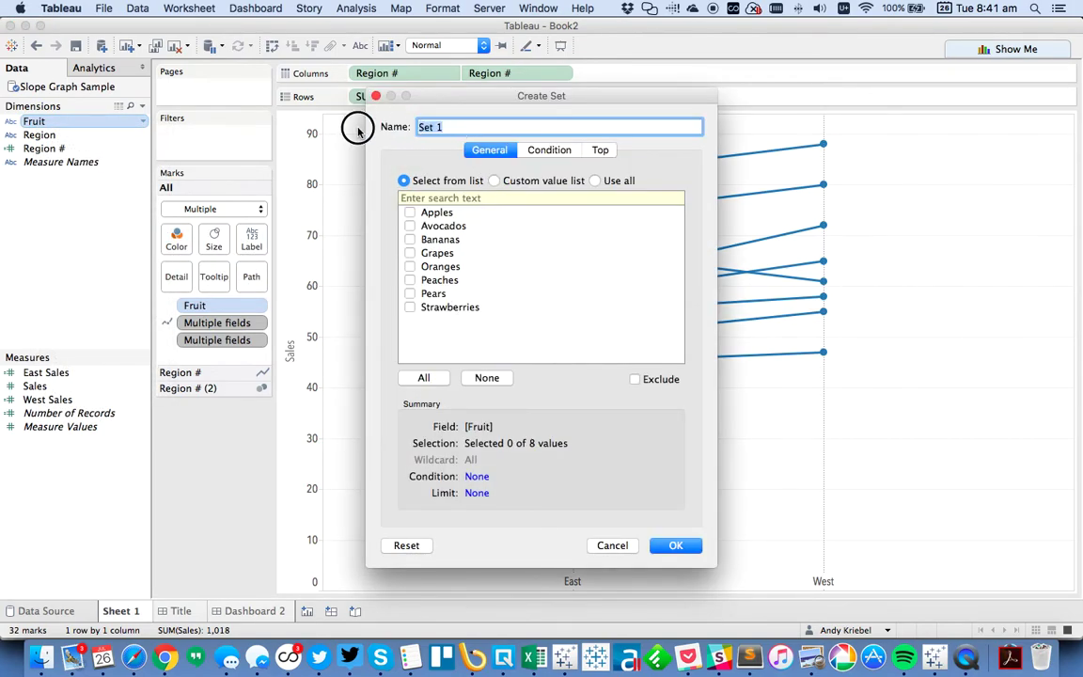
{"action": "type", "text": "Strawberries"}
{"action": "left_click", "coordinate": [409, 307]}
{"action": "left_click", "coordinate": [674, 546]}
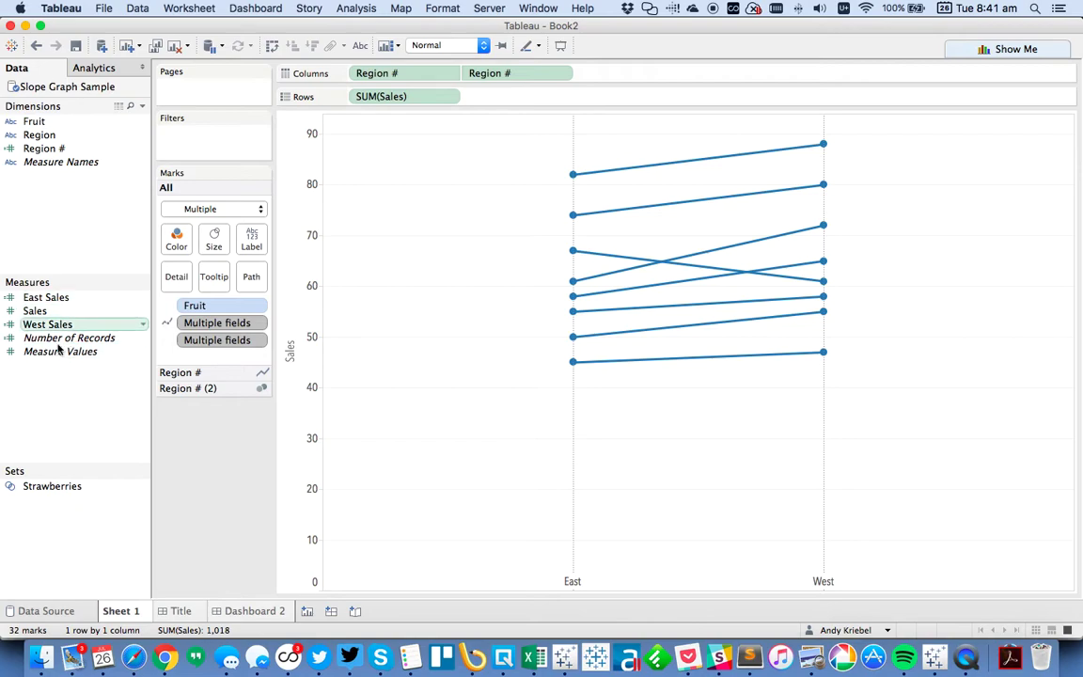
Colour the lines by the Strawberries set and pick a custom colour for In.
{"action": "left_click_drag", "start_coordinate": [52, 486], "coordinate": [172, 237]}
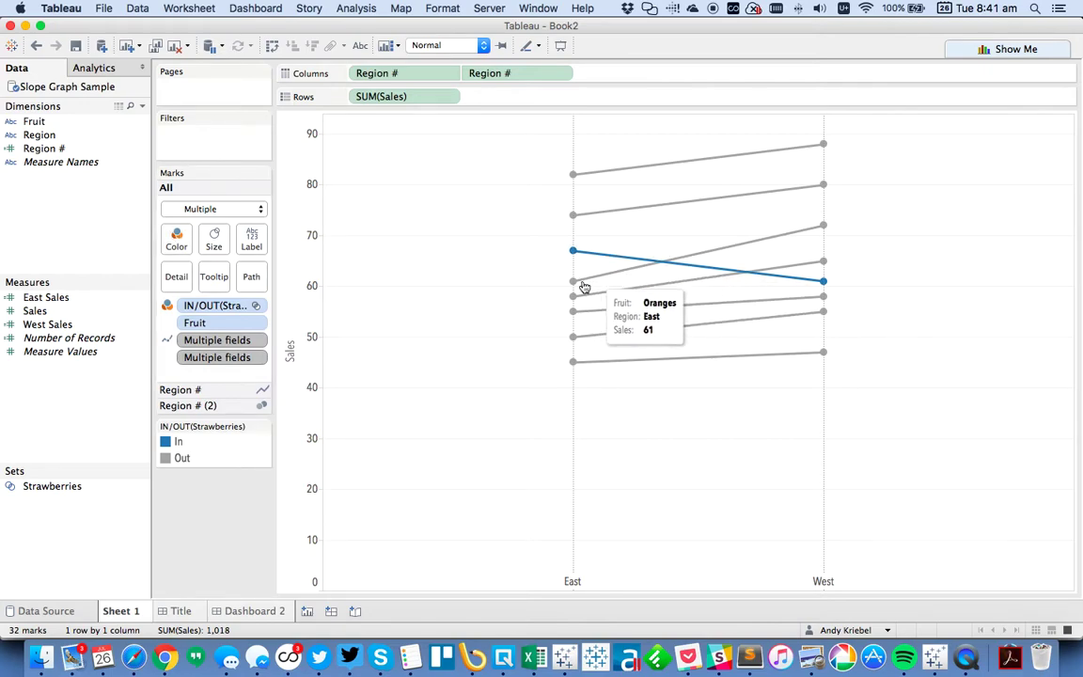
{"action": "mouse_move", "coordinate": [591, 260]}
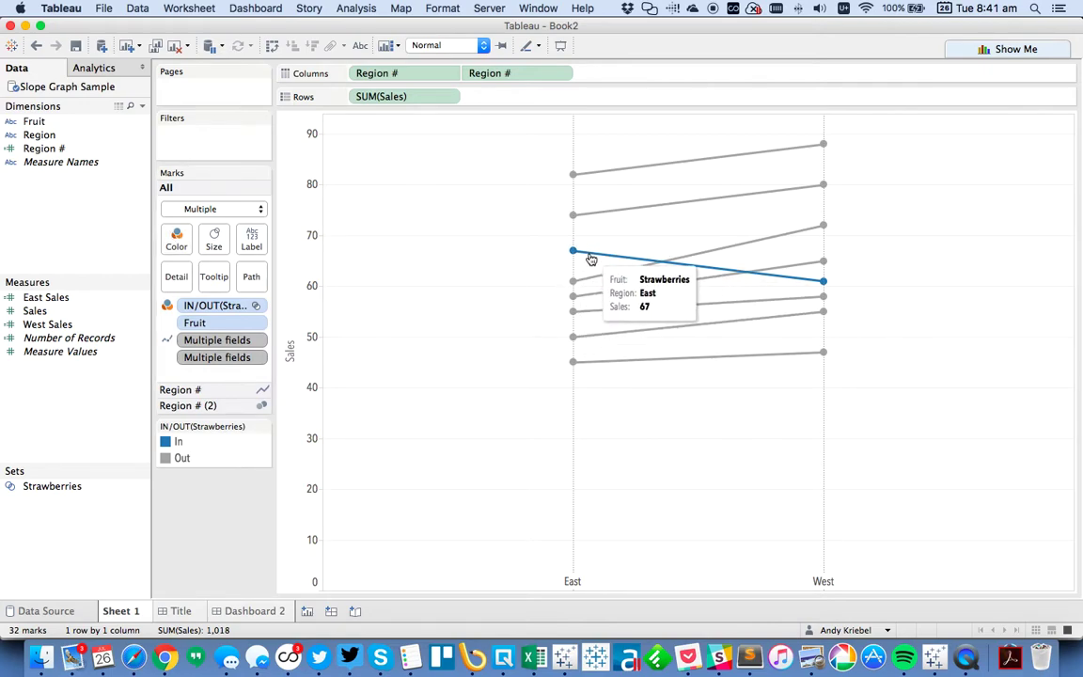
{"action": "double_click", "coordinate": [207, 449]}
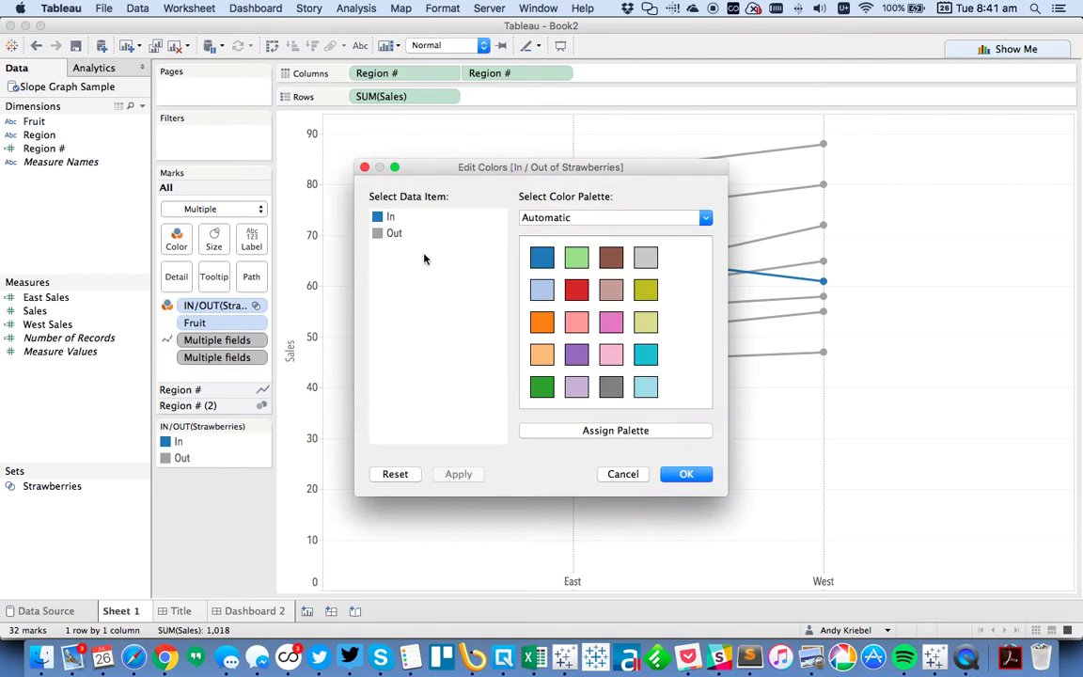
{"action": "left_click", "coordinate": [593, 218]}
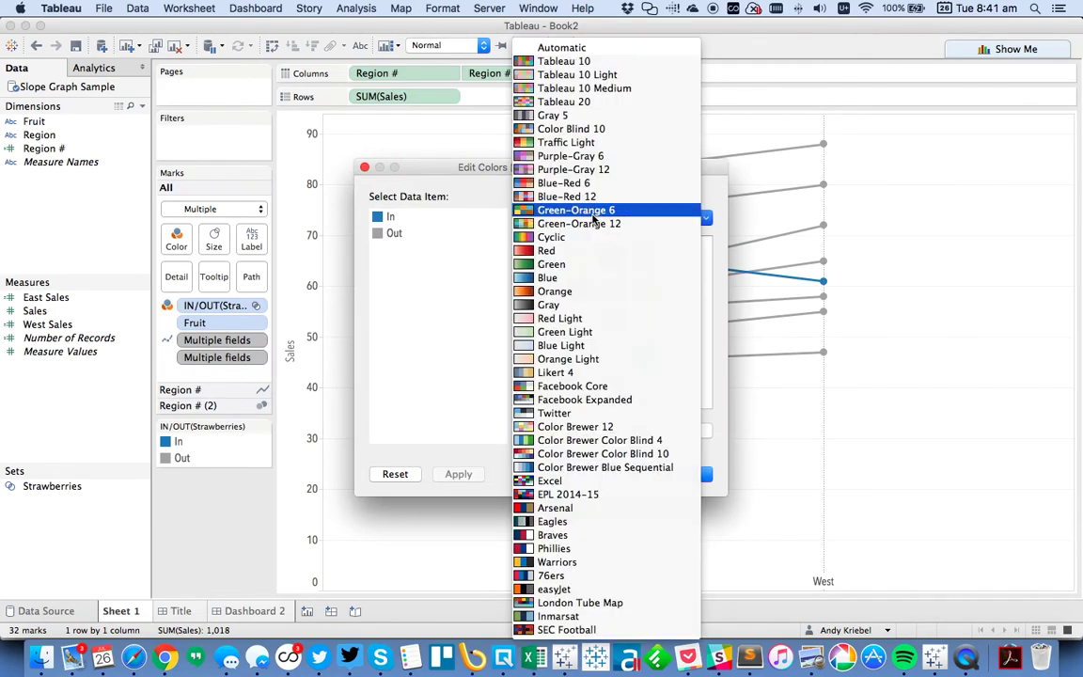
{"action": "left_click", "coordinate": [387, 217]}
{"action": "double_click", "coordinate": [385, 217]}
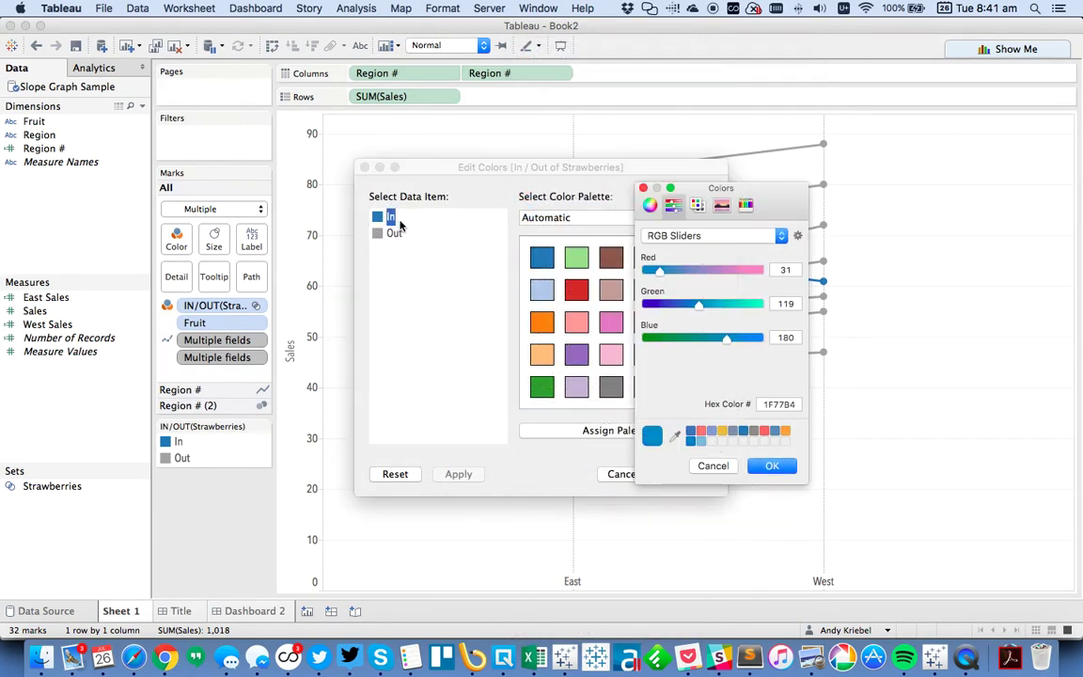
Switch to the text notes and select the Decreasing hex code E15759.
{"action": "key", "text": "super+Tab"}
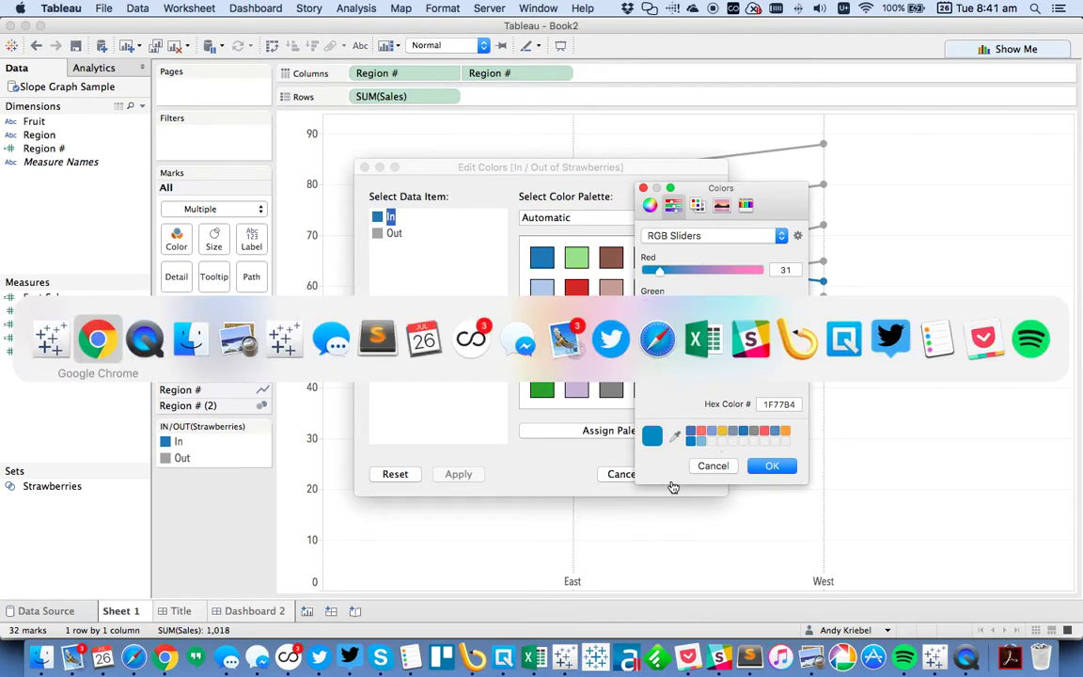
{"action": "key", "text": "super+Tab"}
{"action": "key", "text": "super+Tab"}
{"action": "key", "text": "super+Tab"}
{"action": "key", "text": "super+Tab"}
{"action": "key", "text": "super+Tab"}
{"action": "key", "text": "super+Tab"}
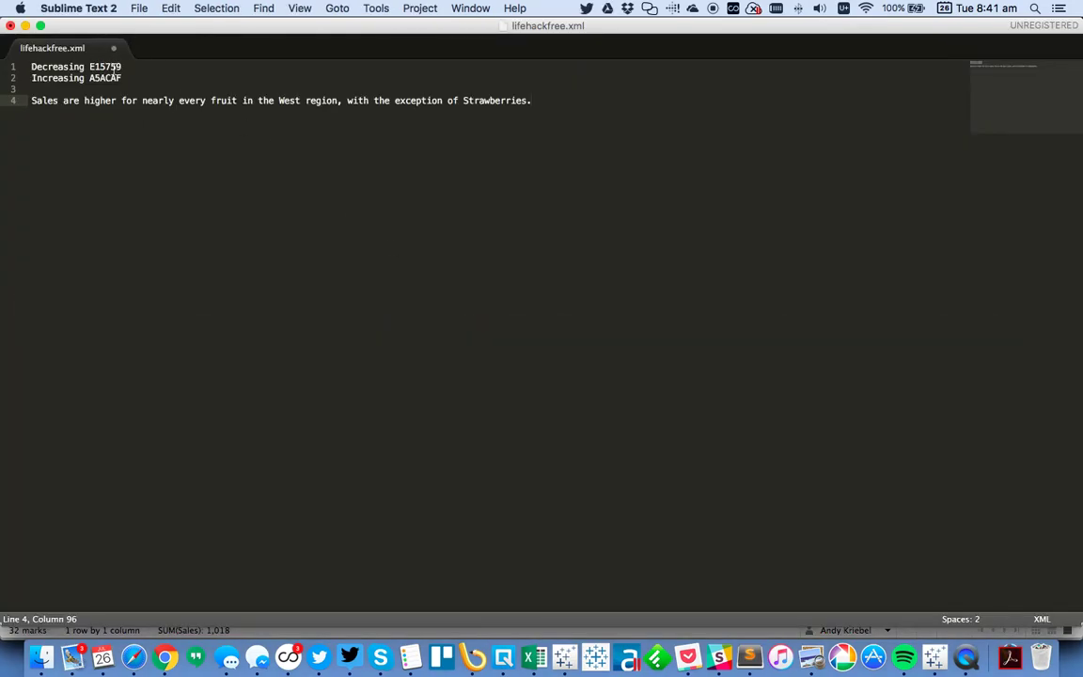
{"action": "double_click", "coordinate": [109, 67]}
Paste E15759 as the In colour so the Strawberries line turns red.
{"action": "key", "text": "super+c"}
{"action": "key", "text": "super+Tab"}
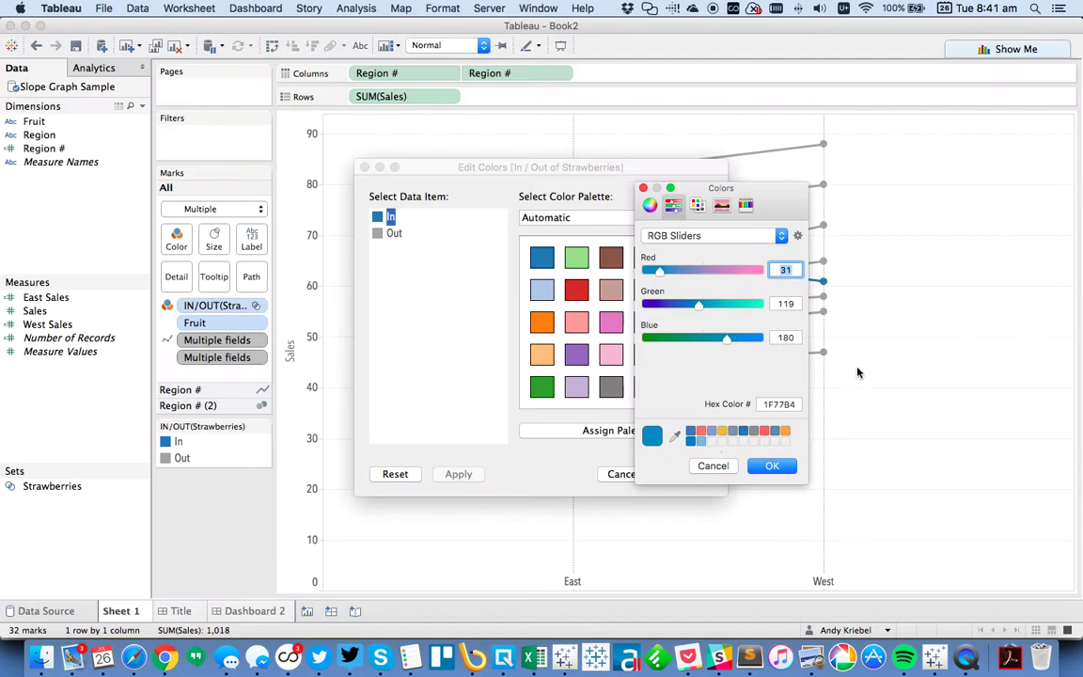
{"action": "left_click", "coordinate": [764, 404]}
{"action": "key", "text": "super+v"}
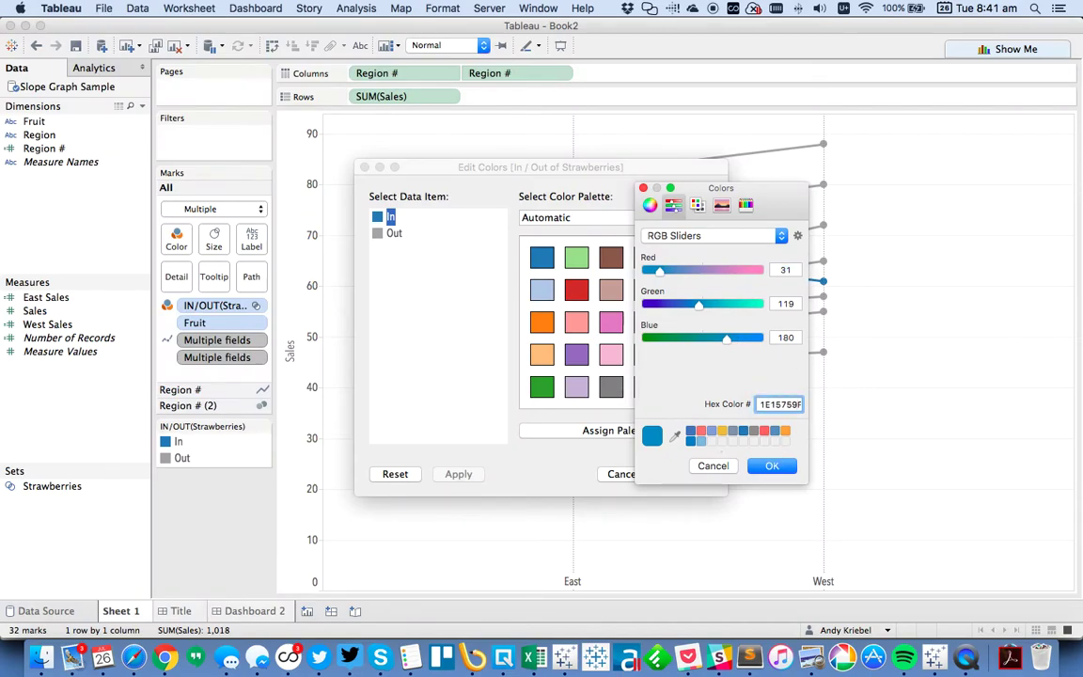
{"action": "double_click", "coordinate": [761, 403]}
{"action": "key", "text": "super+v"}
{"action": "left_click", "coordinate": [773, 466]}
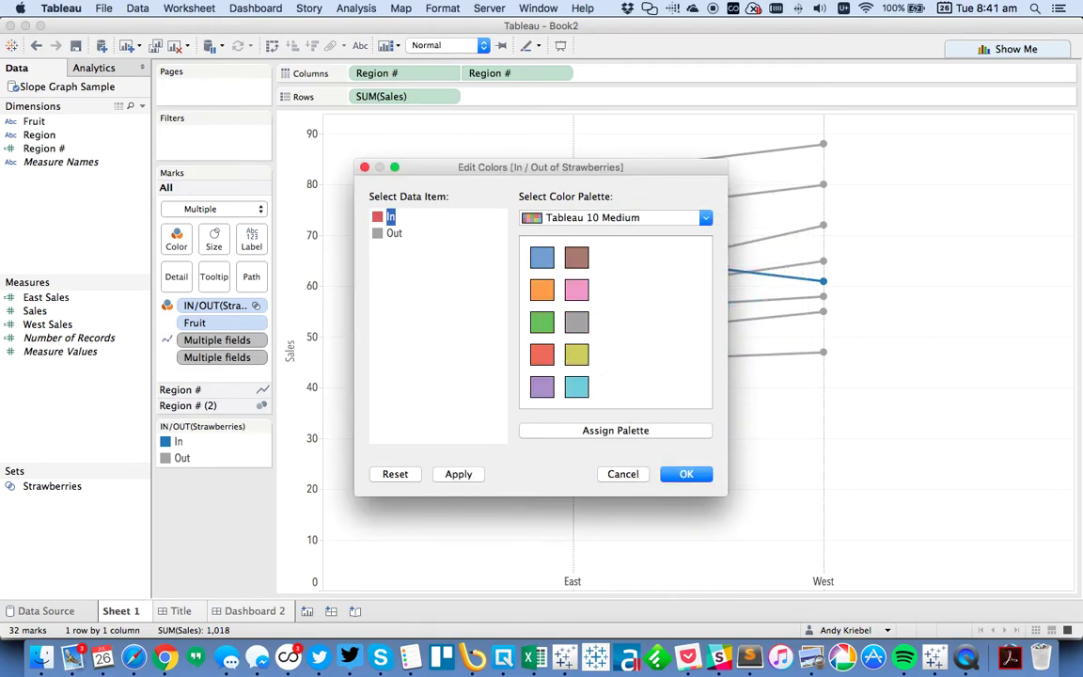
{"action": "left_click", "coordinate": [683, 475]}
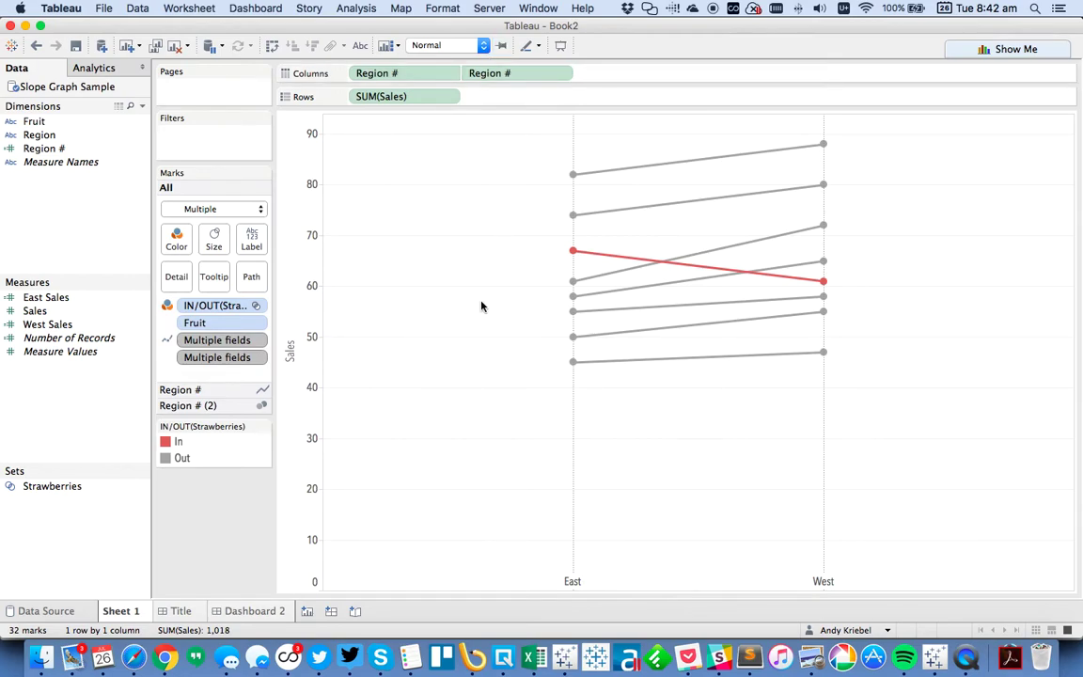
{"action": "left_click", "coordinate": [573, 581]}
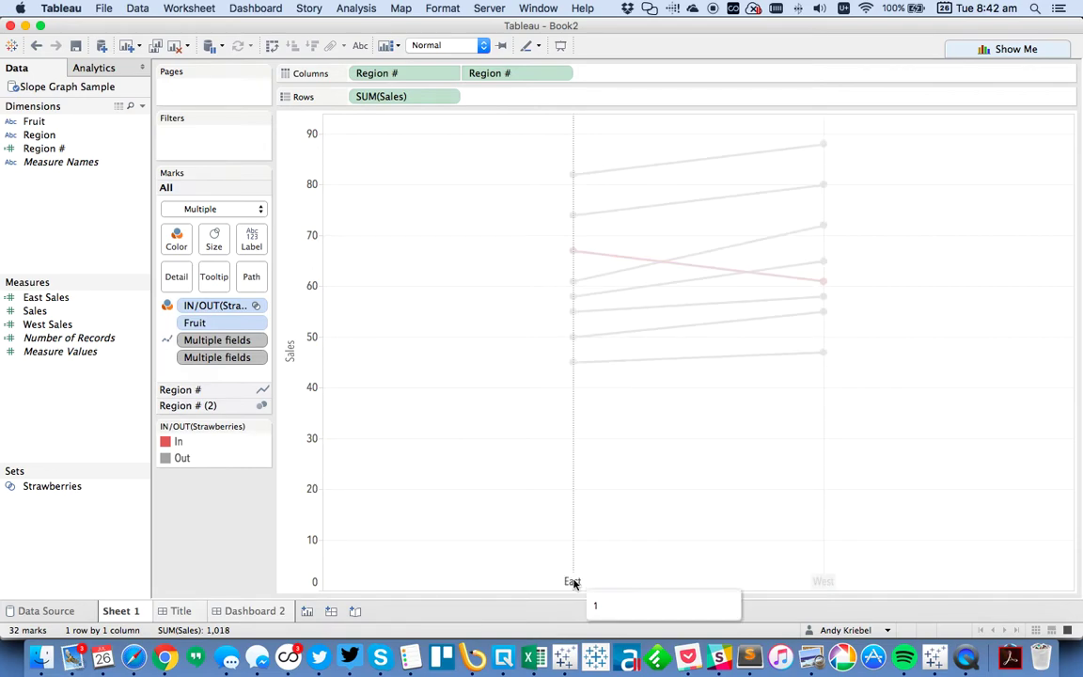
{"action": "left_click", "coordinate": [678, 585]}
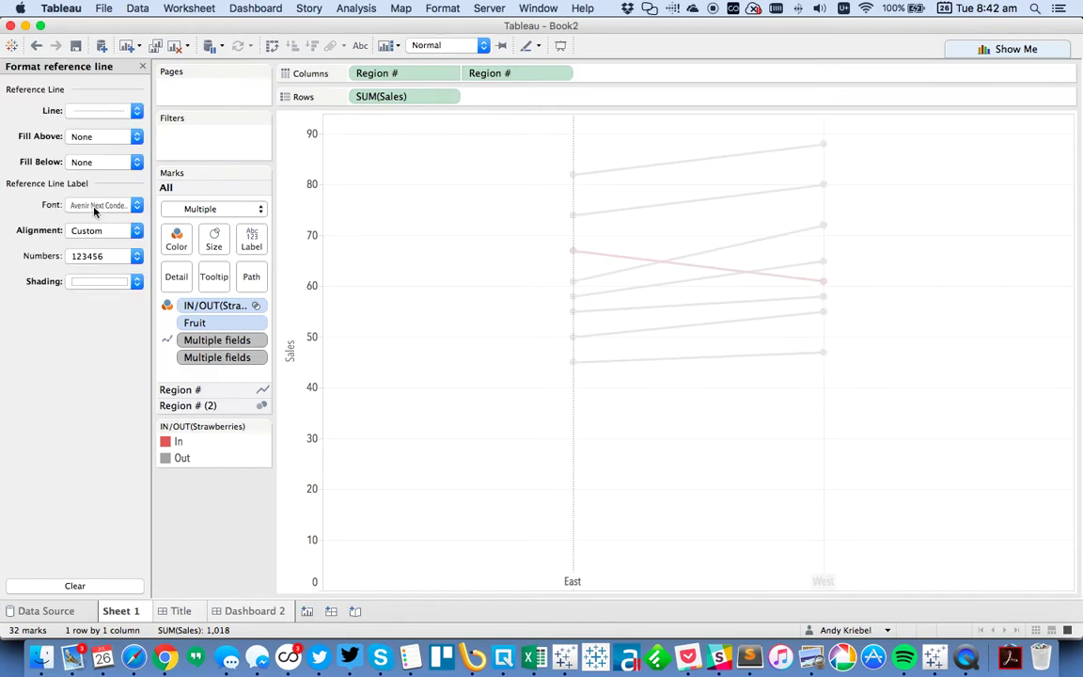
{"action": "left_click", "coordinate": [92, 206]}
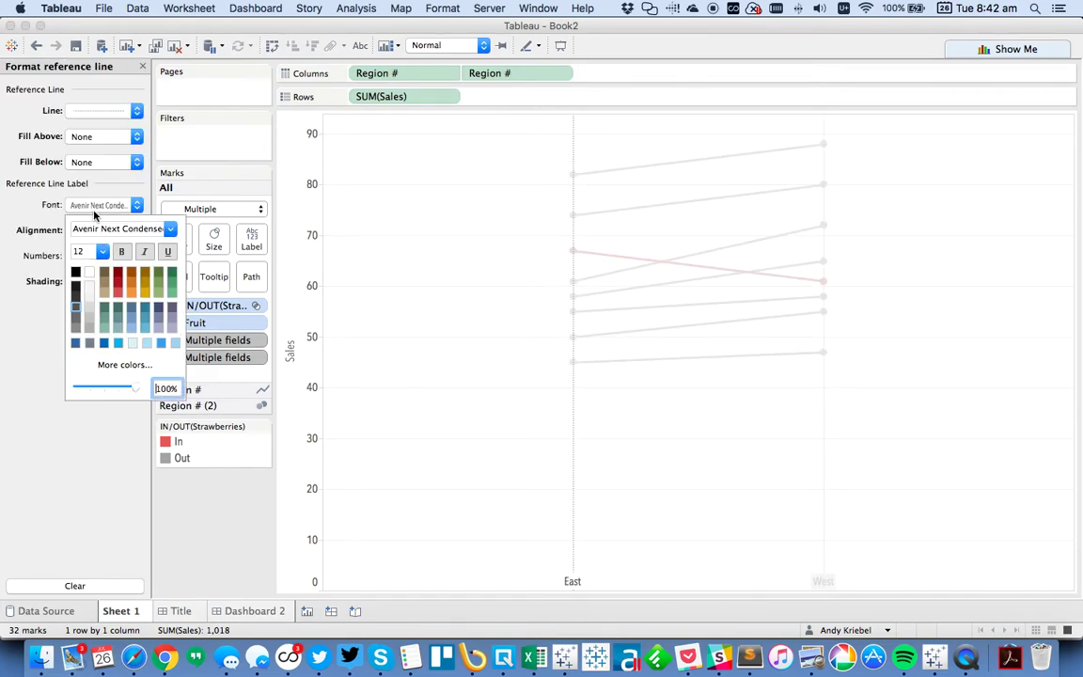
{"action": "left_click", "coordinate": [142, 66]}
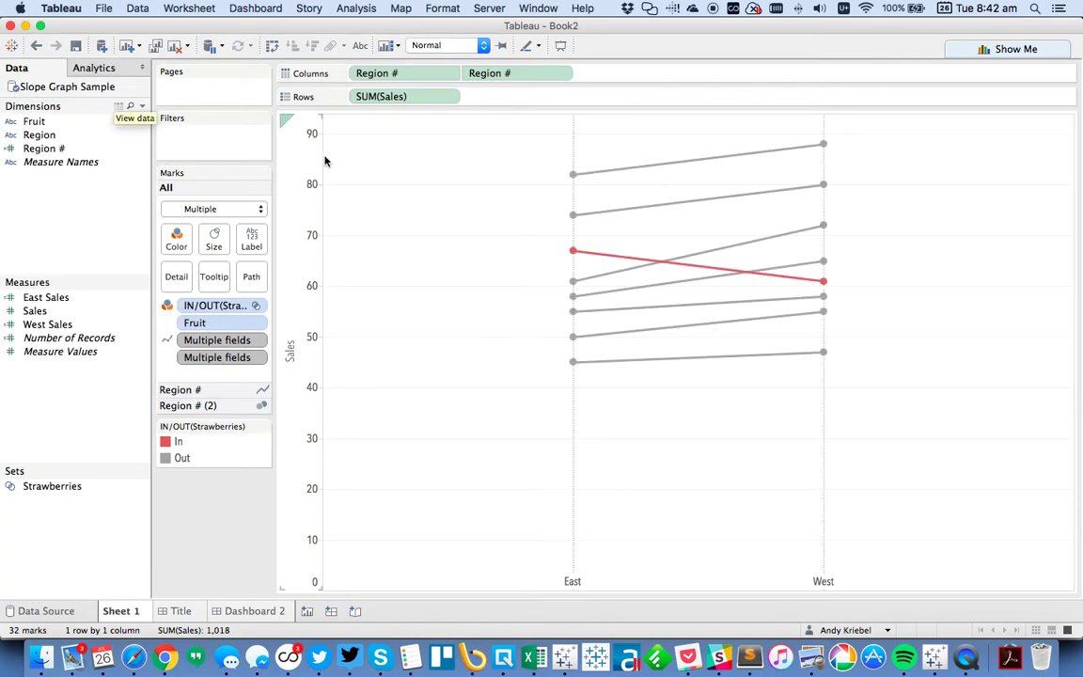
Set the sheet's row and column dividers to None.
{"action": "right_click", "coordinate": [400, 201]}
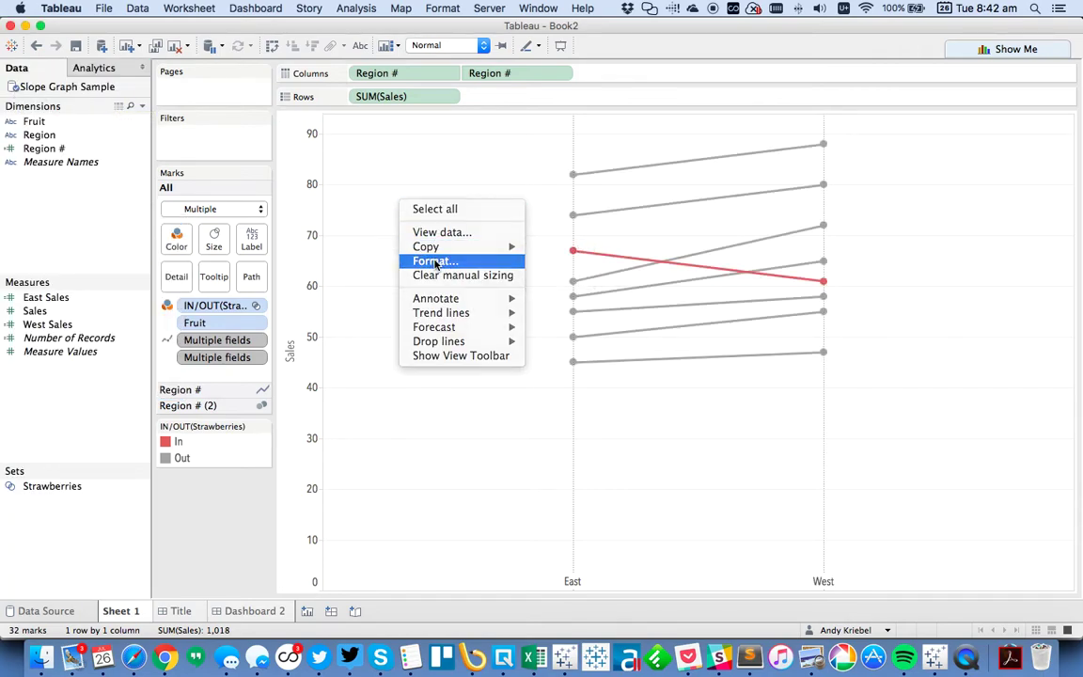
{"action": "left_click", "coordinate": [434, 260]}
{"action": "left_click", "coordinate": [50, 85]}
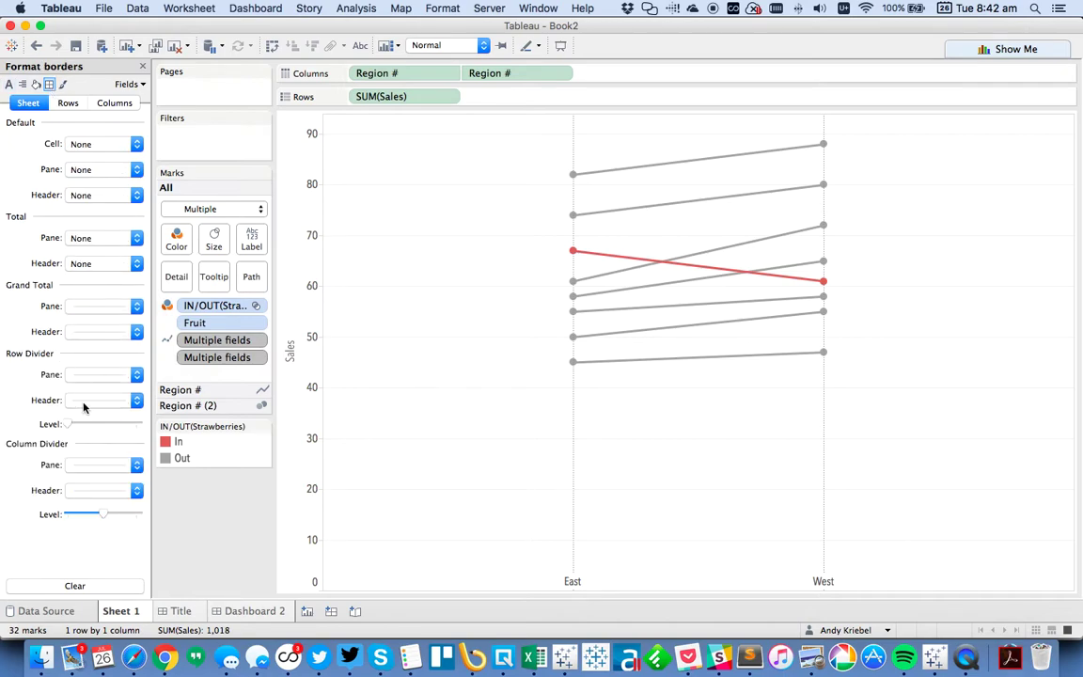
{"action": "left_click", "coordinate": [90, 377]}
{"action": "left_click", "coordinate": [89, 386]}
{"action": "left_click", "coordinate": [77, 466]}
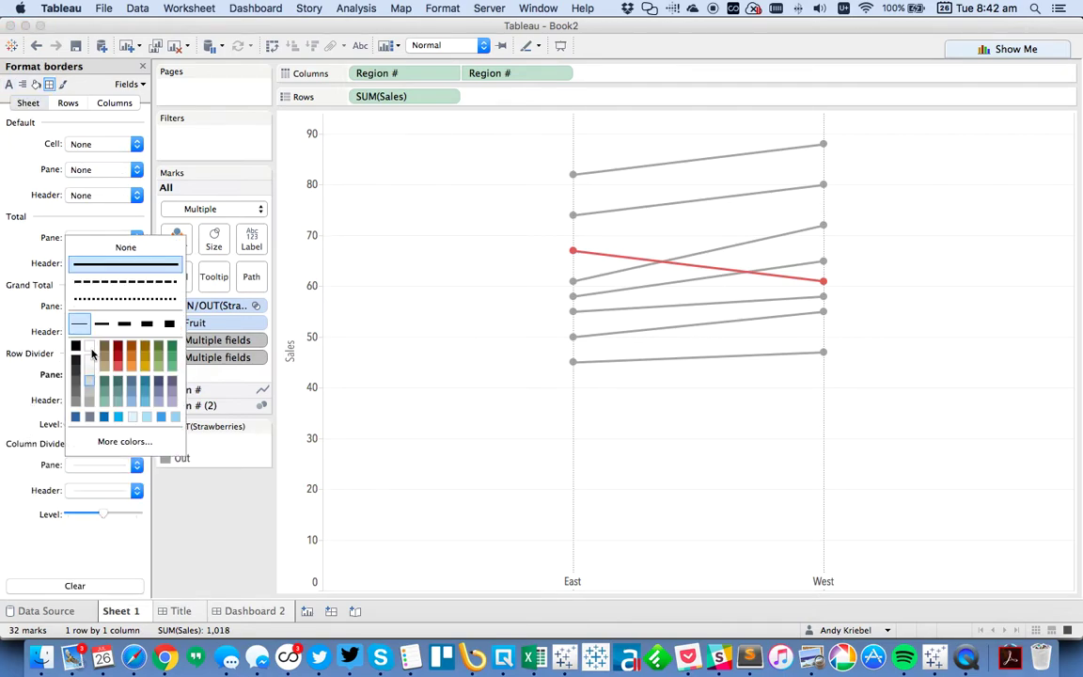
{"action": "left_click", "coordinate": [110, 246]}
Set the zero lines and grid lines to None.
{"action": "left_click", "coordinate": [63, 84]}
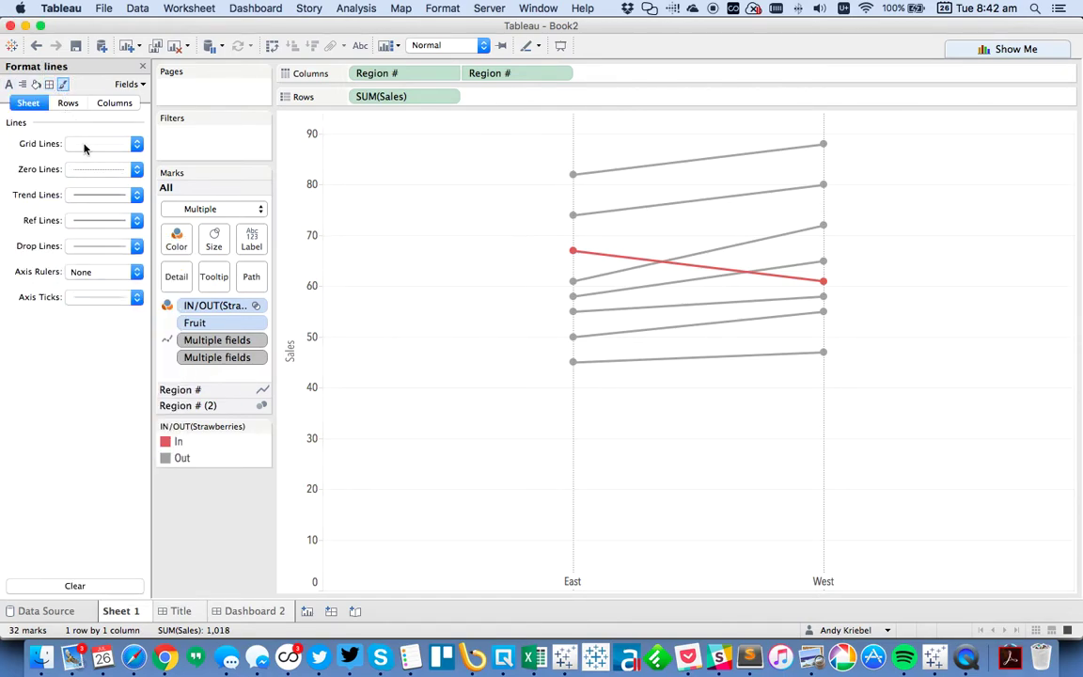
{"action": "left_click", "coordinate": [87, 168]}
{"action": "left_click", "coordinate": [86, 186]}
{"action": "left_click", "coordinate": [84, 143]}
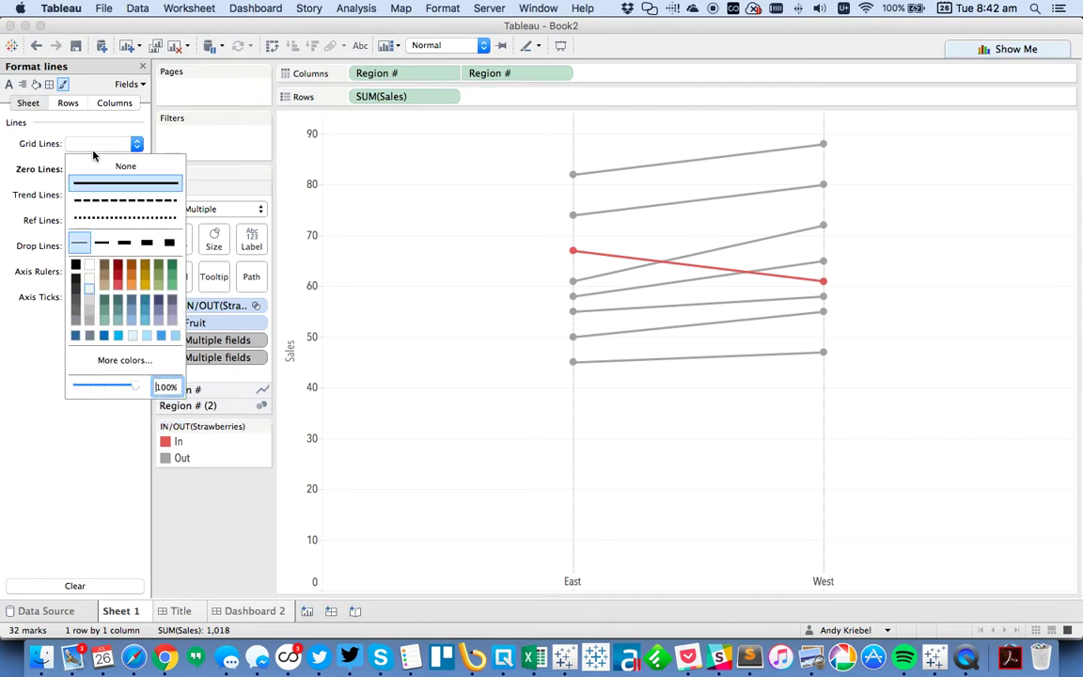
{"action": "left_click", "coordinate": [98, 166]}
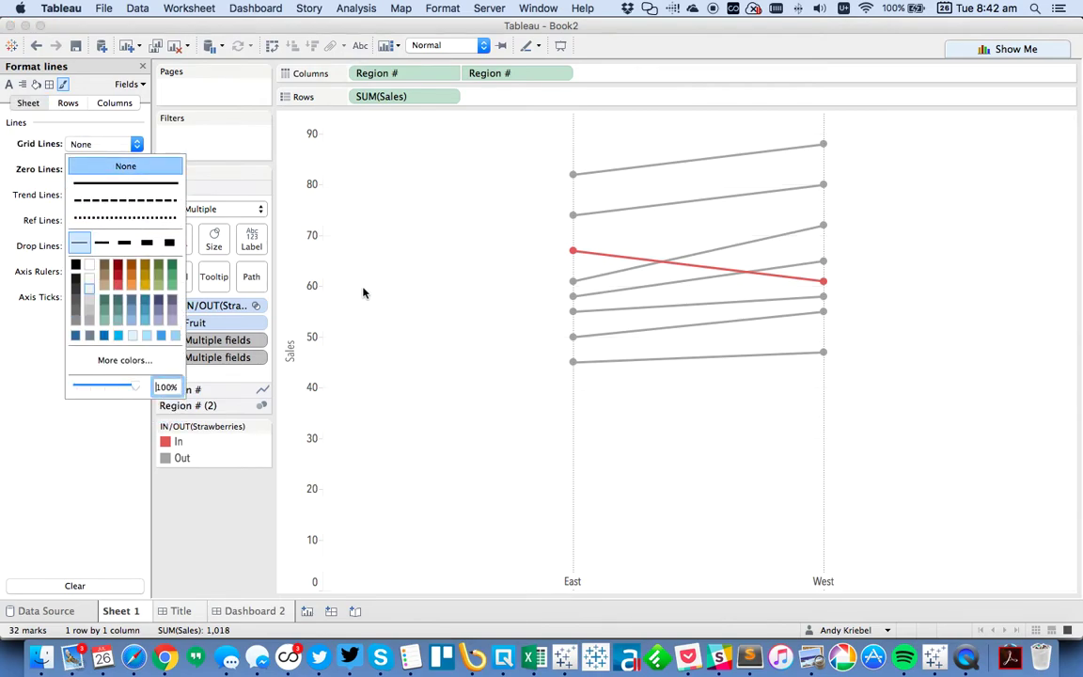
{"action": "left_click", "coordinate": [142, 66]}
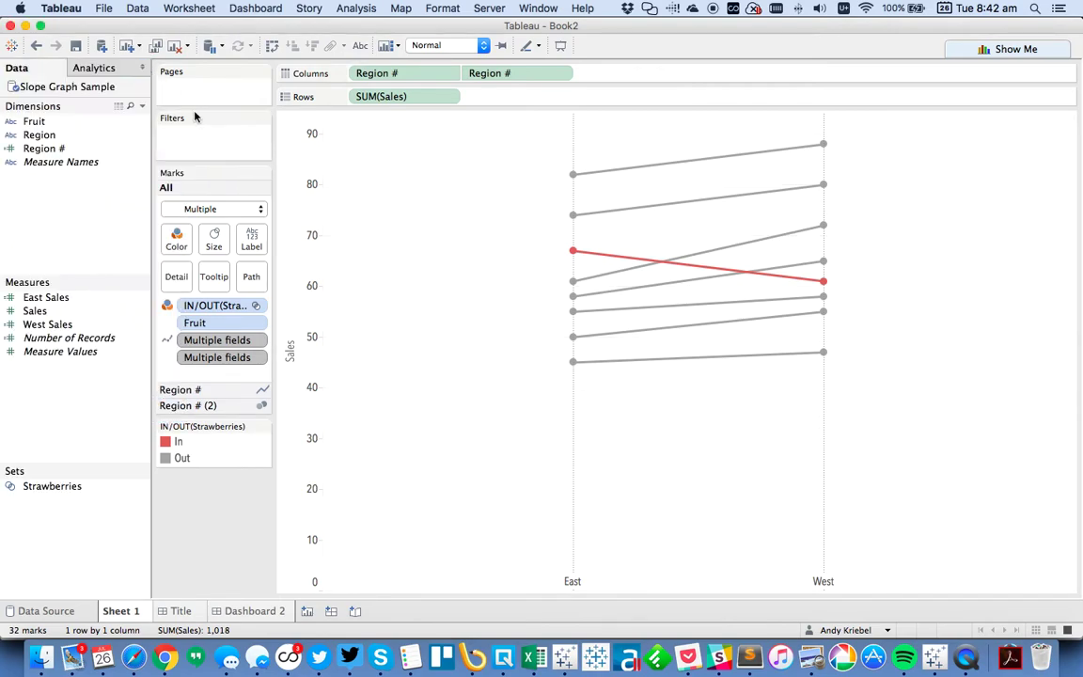
{"action": "left_click", "coordinate": [448, 96]}
Hide the SUM(Sales) header and show sales labels at each line's ends only.
{"action": "left_click", "coordinate": [414, 176]}
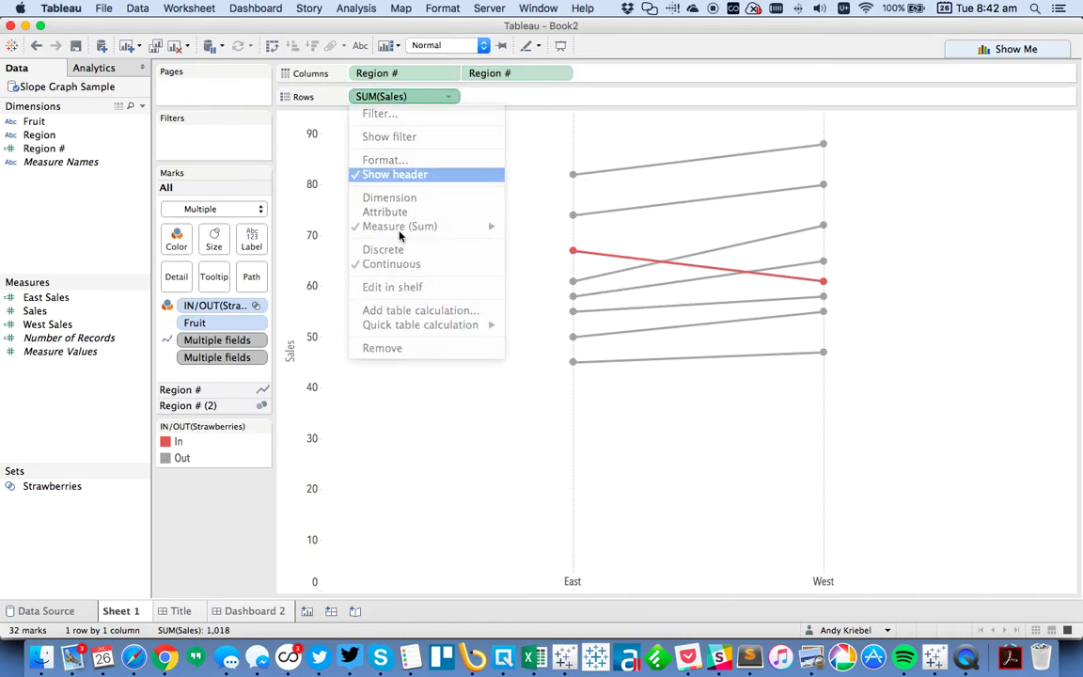
{"action": "left_click", "coordinate": [180, 389]}
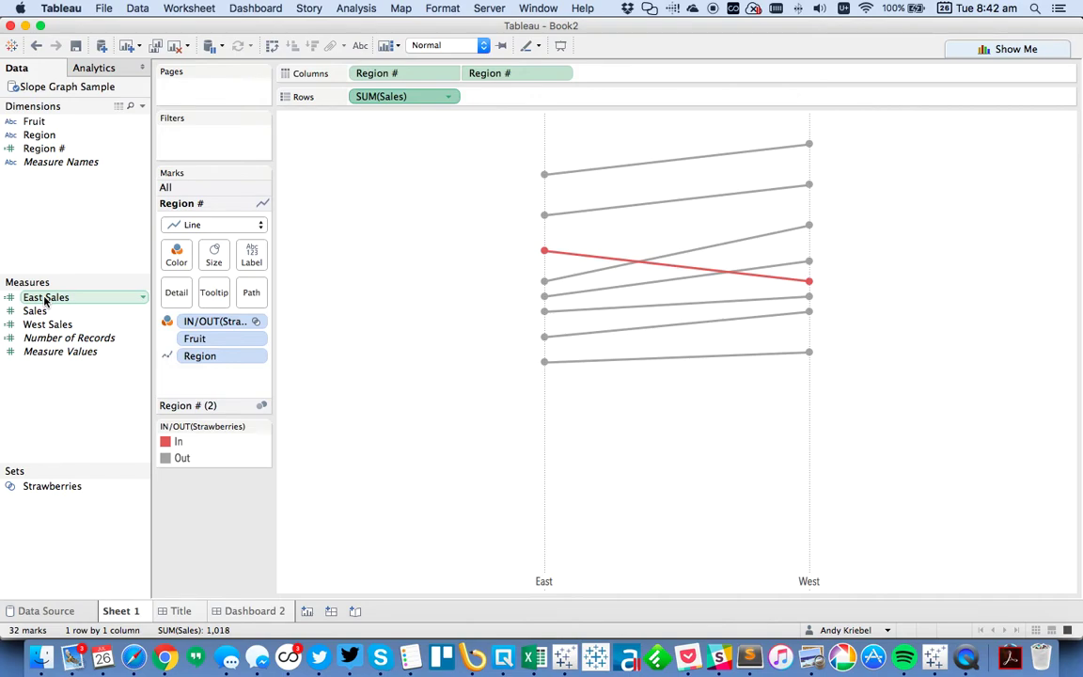
{"action": "left_click", "coordinate": [251, 252]}
{"action": "left_click", "coordinate": [288, 288]}
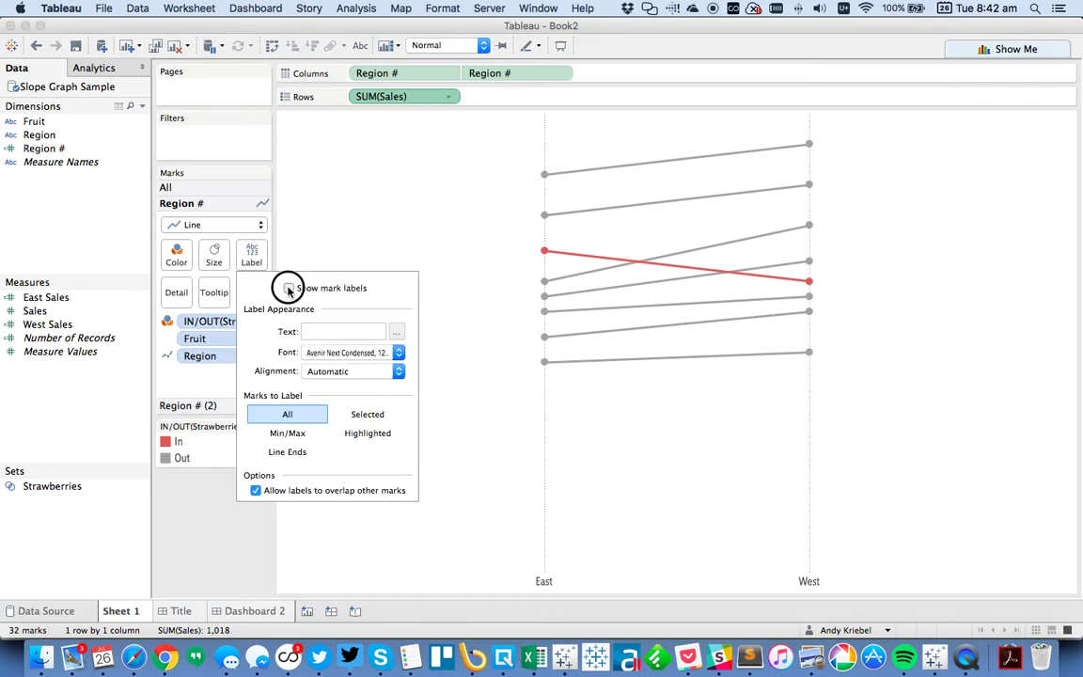
{"action": "left_click", "coordinate": [289, 453]}
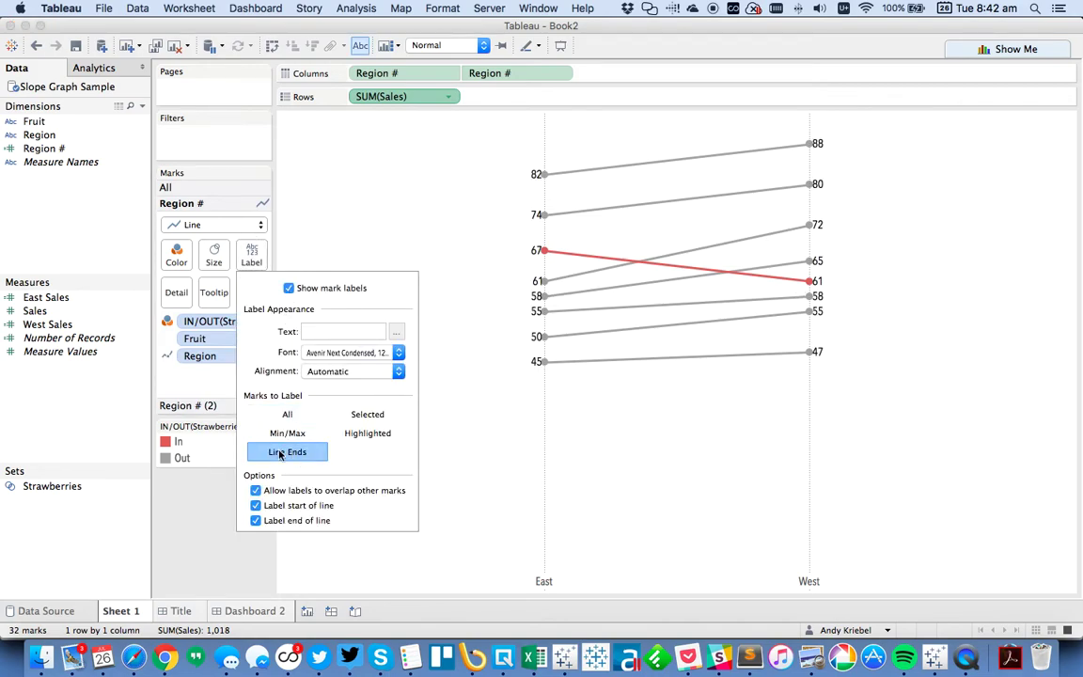
{"action": "left_click", "coordinate": [38, 234]}
{"action": "left_click", "coordinate": [52, 297]}
Give the sales measures a default currency format with 0 decimals.
{"action": "left_click", "coordinate": [47, 324], "text": "shift"}
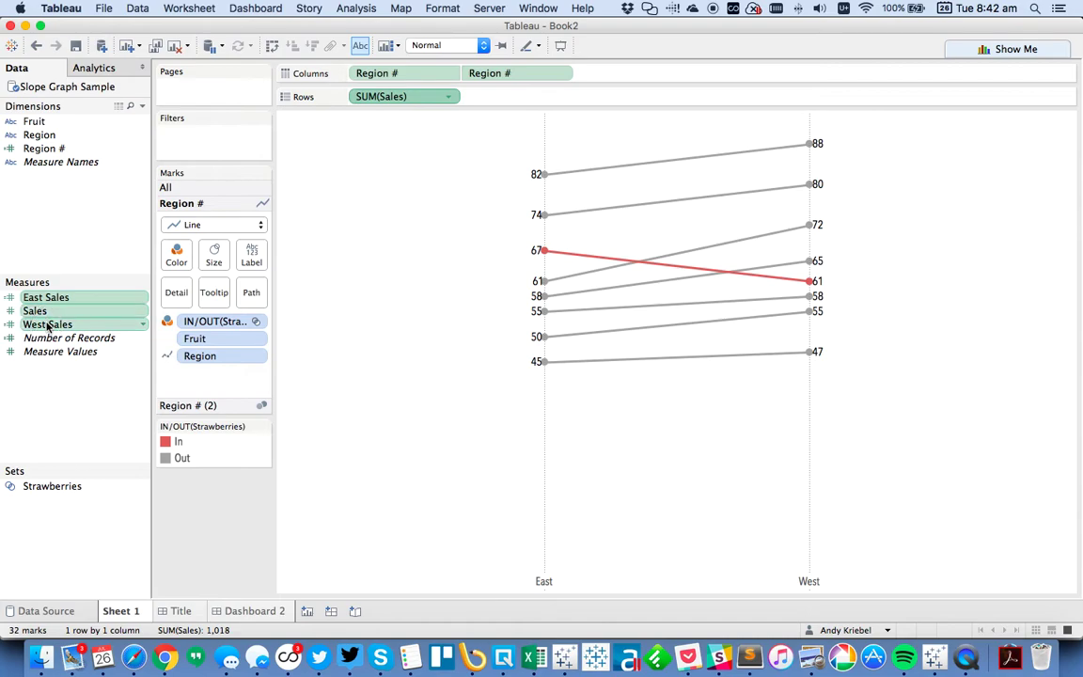
{"action": "right_click", "coordinate": [47, 324]}
{"action": "mouse_move", "coordinate": [155, 464]}
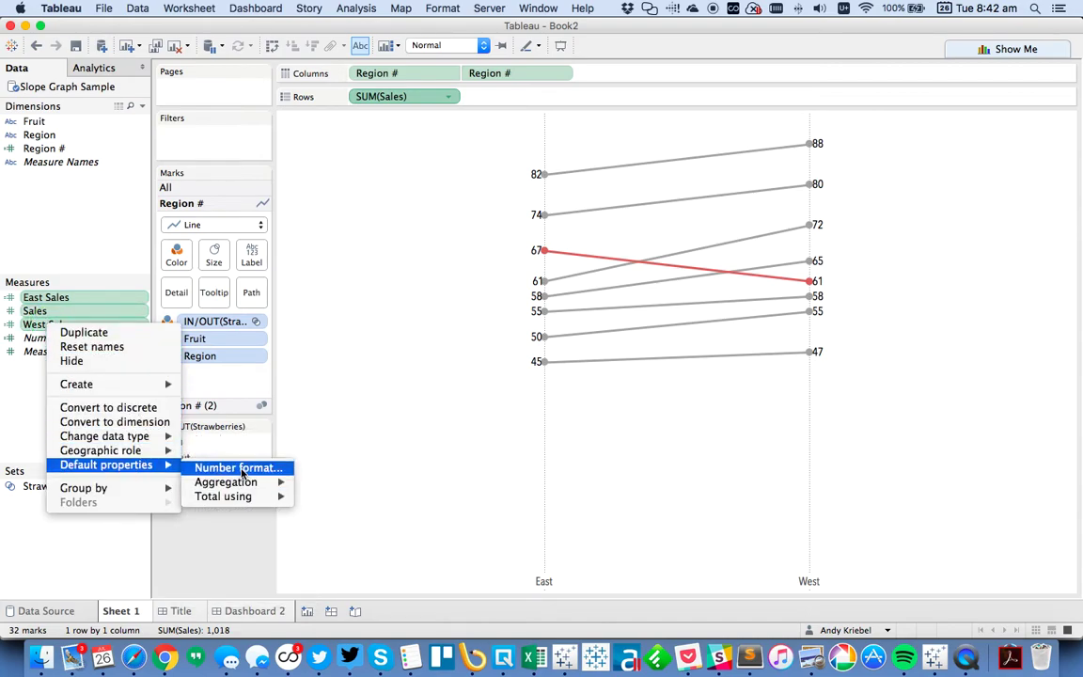
{"action": "left_click", "coordinate": [243, 468]}
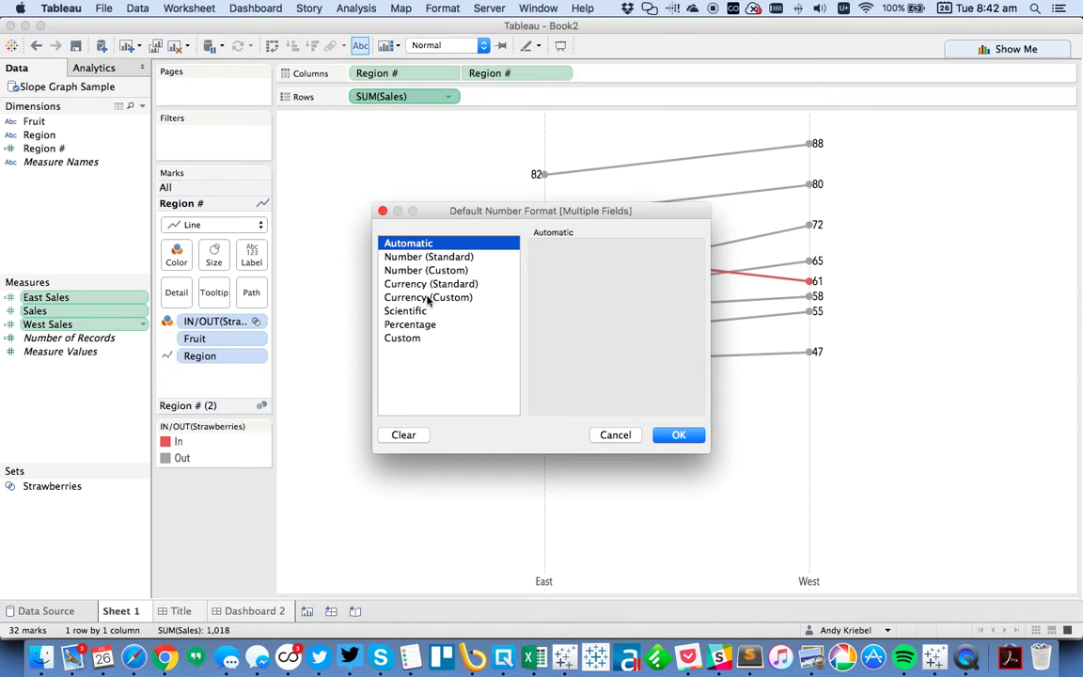
{"action": "left_click", "coordinate": [428, 299]}
{"action": "double_click", "coordinate": [578, 271]}
{"action": "left_click", "coordinate": [555, 378]}
{"action": "left_click", "coordinate": [673, 435]}
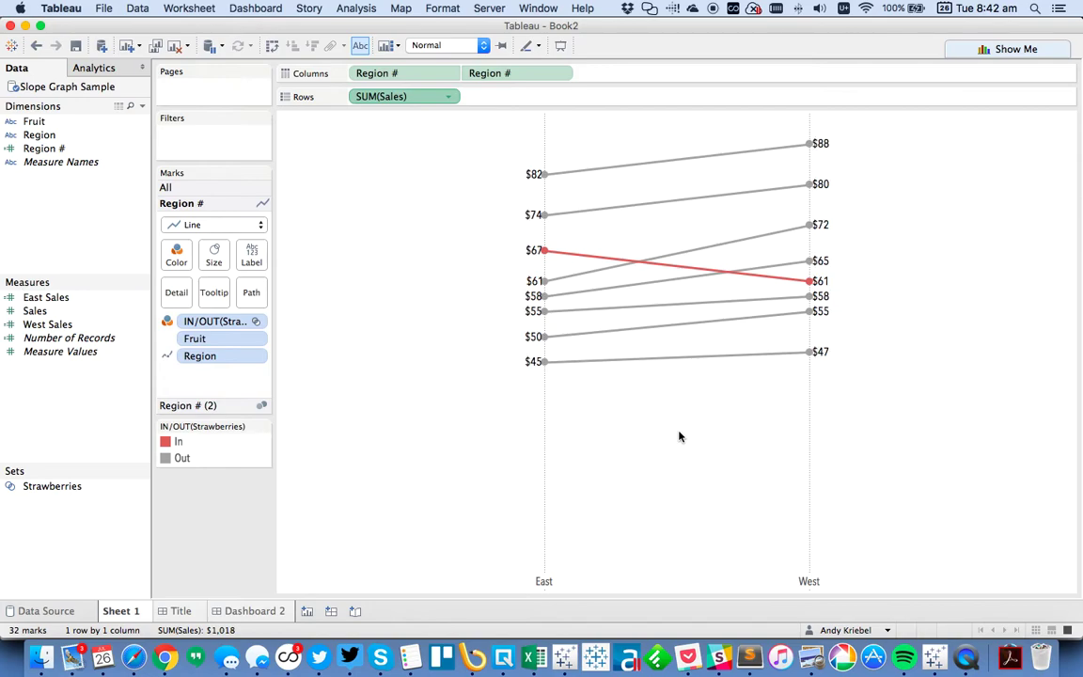
Set the label font colour to Match Mark Color.
{"action": "left_click", "coordinate": [249, 254]}
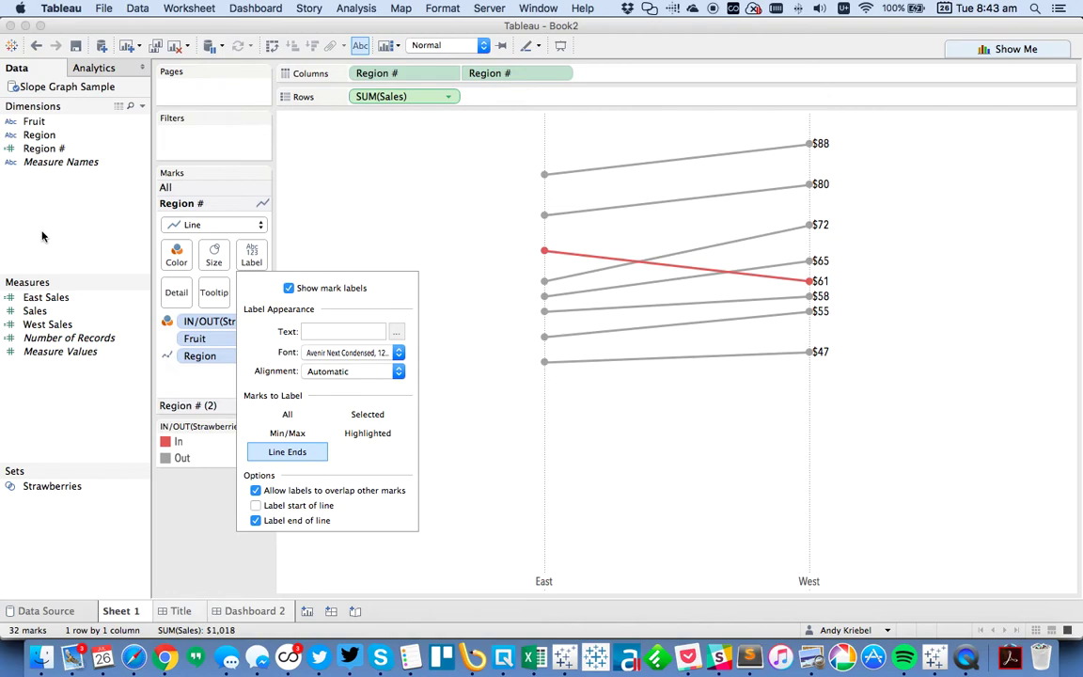
{"action": "left_click", "coordinate": [306, 354]}
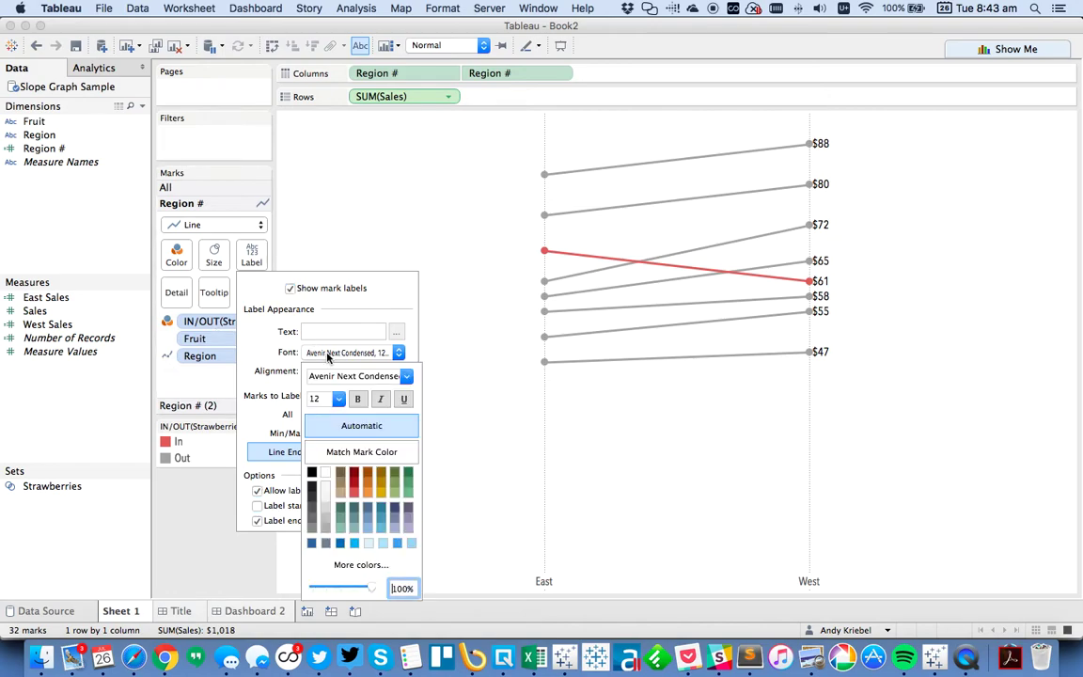
{"action": "left_click", "coordinate": [329, 452]}
{"action": "left_click", "coordinate": [418, 178]}
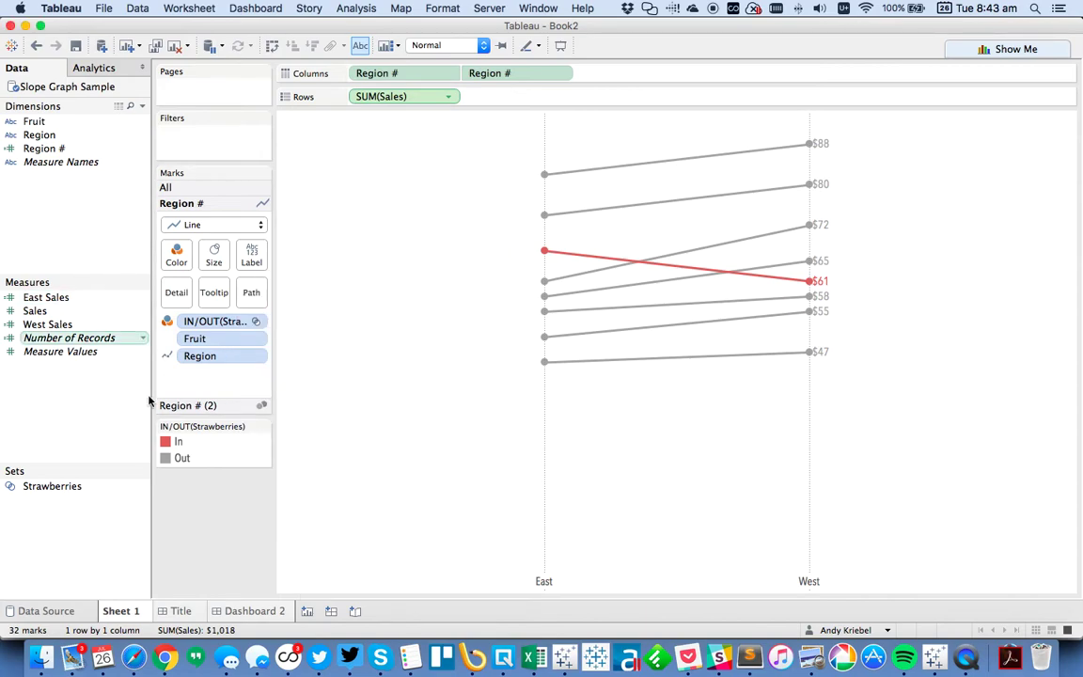
Add East Sales and Fruit as labels on the circle layer, then switch off Show mark labels.
{"action": "left_click", "coordinate": [193, 407]}
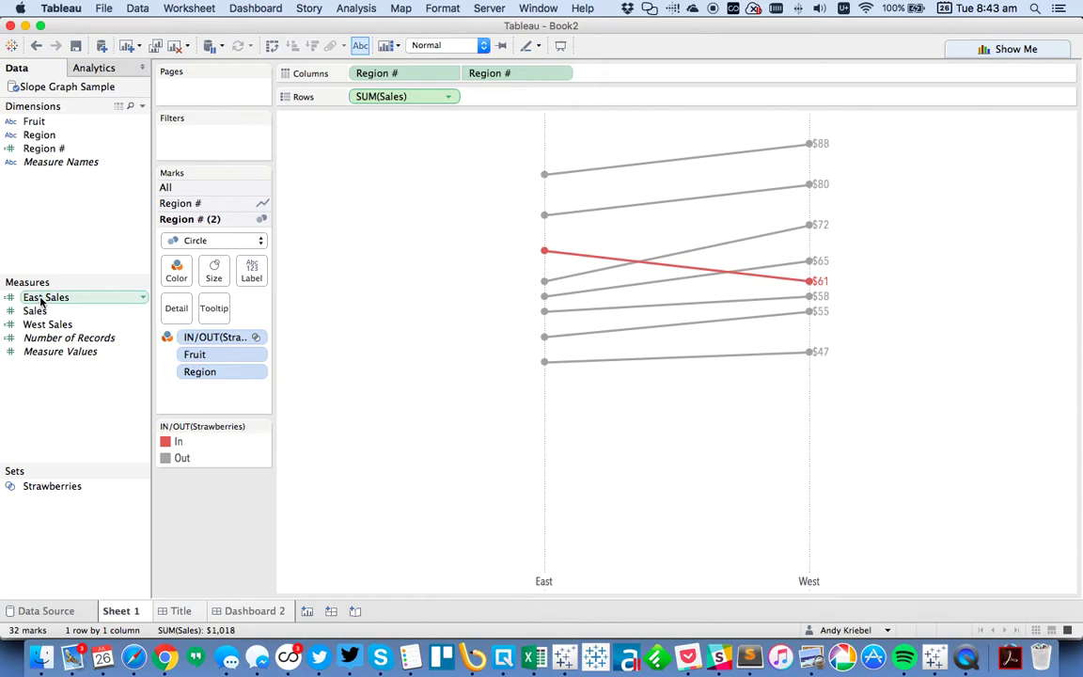
{"action": "left_click_drag", "start_coordinate": [41, 299], "coordinate": [249, 272]}
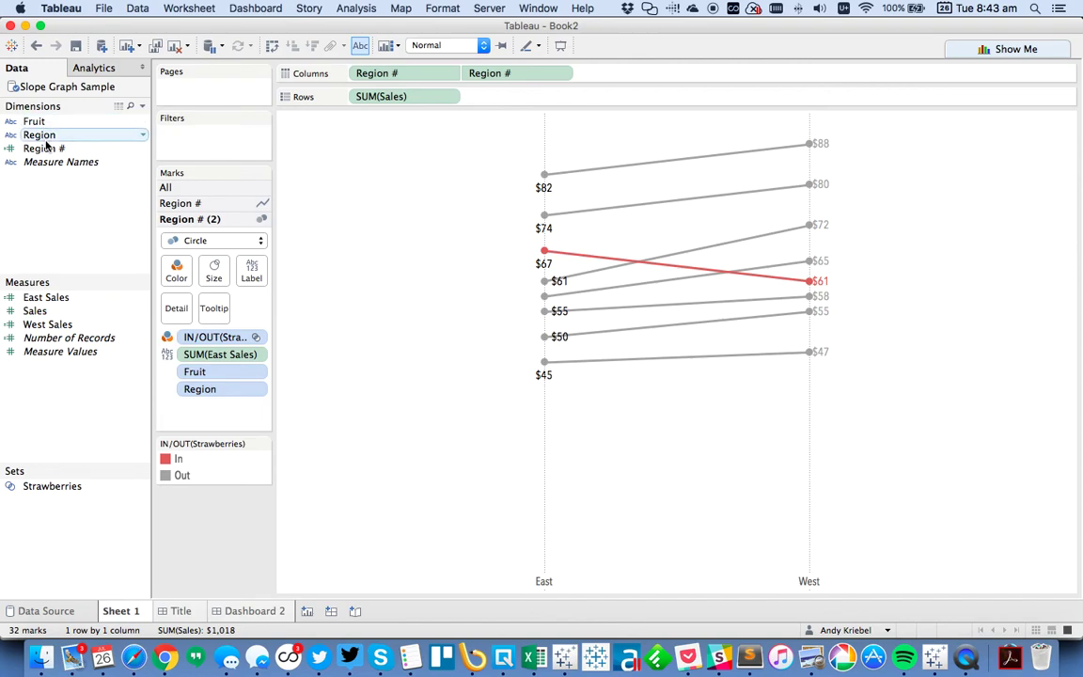
{"action": "left_click", "coordinate": [166, 372]}
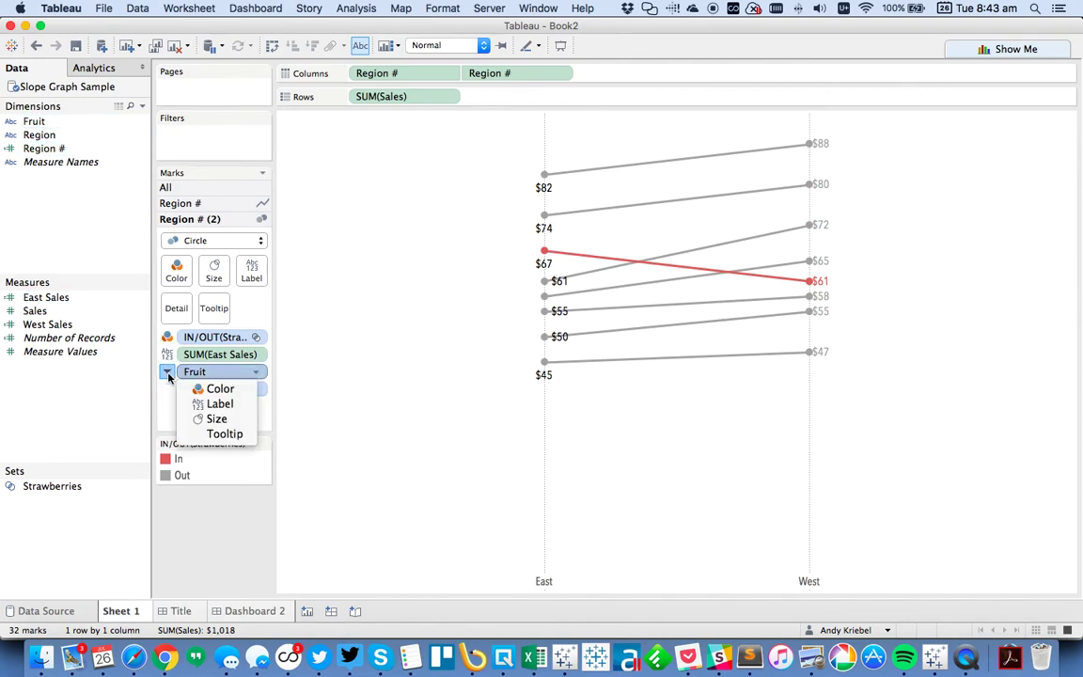
{"action": "left_click", "coordinate": [219, 403]}
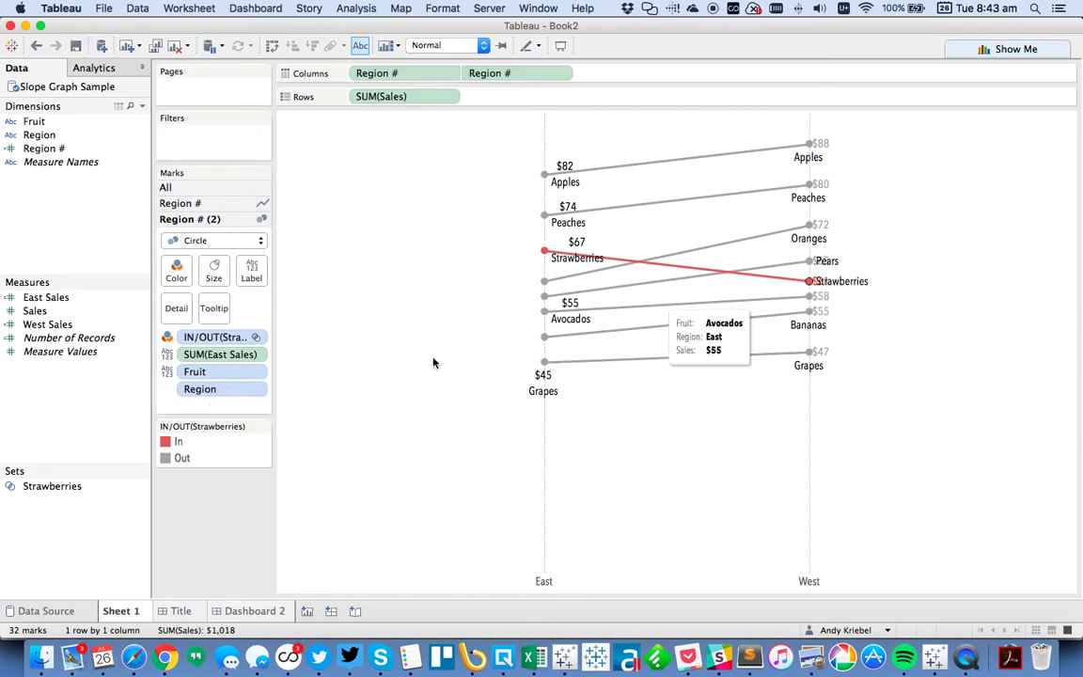
{"action": "left_click", "coordinate": [252, 271]}
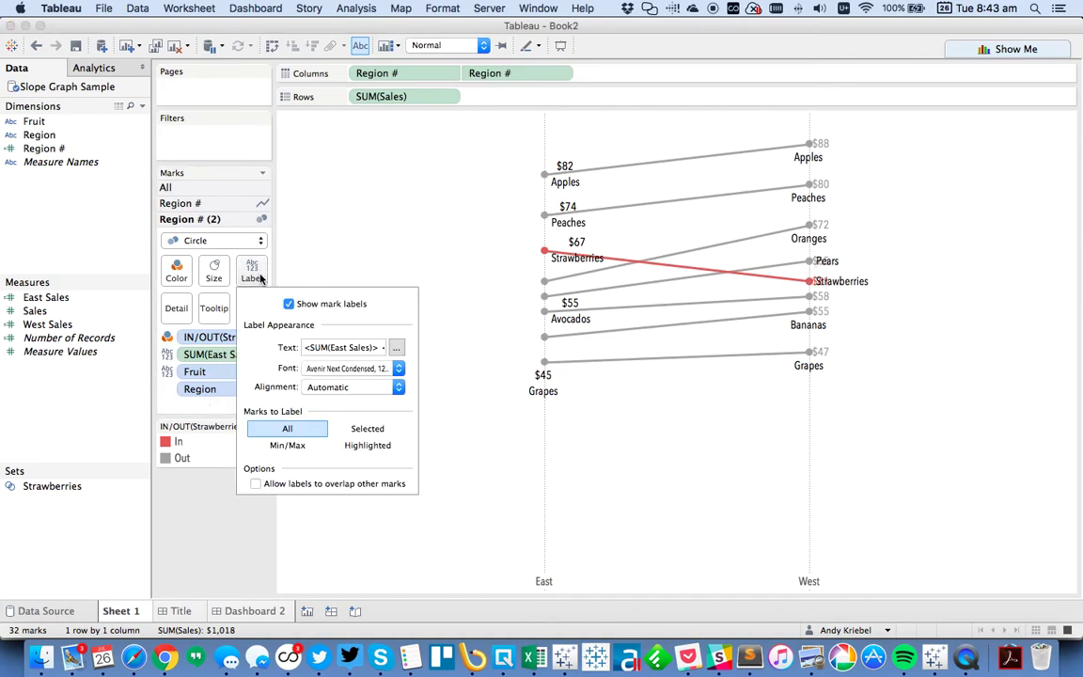
{"action": "left_click", "coordinate": [289, 303]}
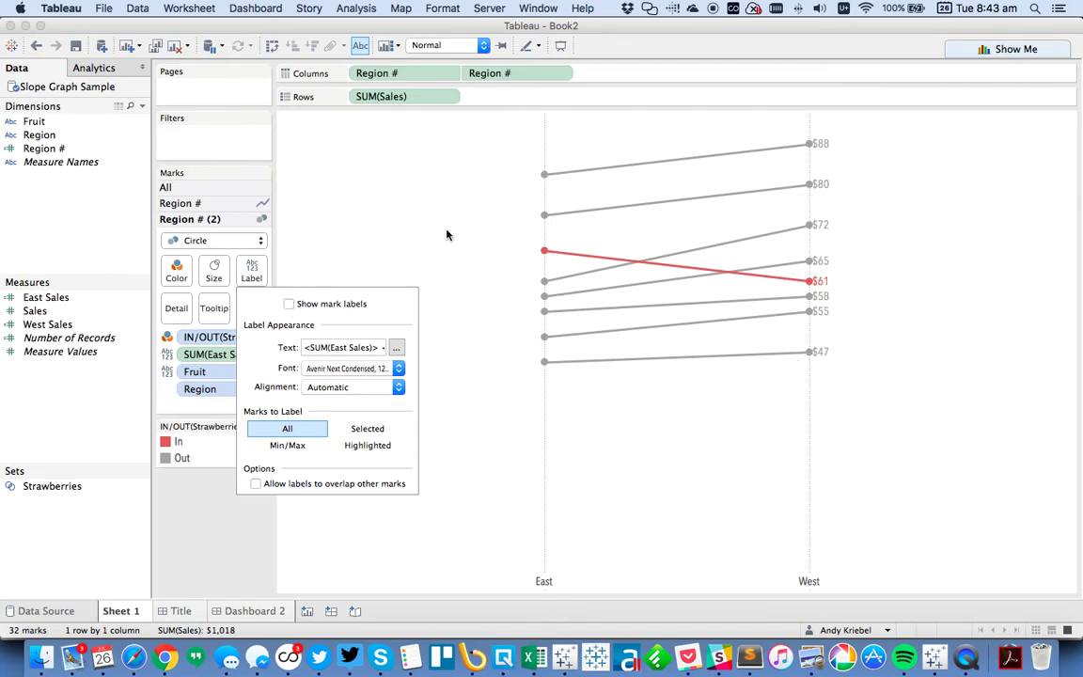
Set all East marks to Always show their labels, e.g. $82 Apples, $45 Grapes.
{"action": "left_click", "coordinate": [448, 235]}
{"action": "left_click_drag", "start_coordinate": [527, 159], "coordinate": [543, 375]}
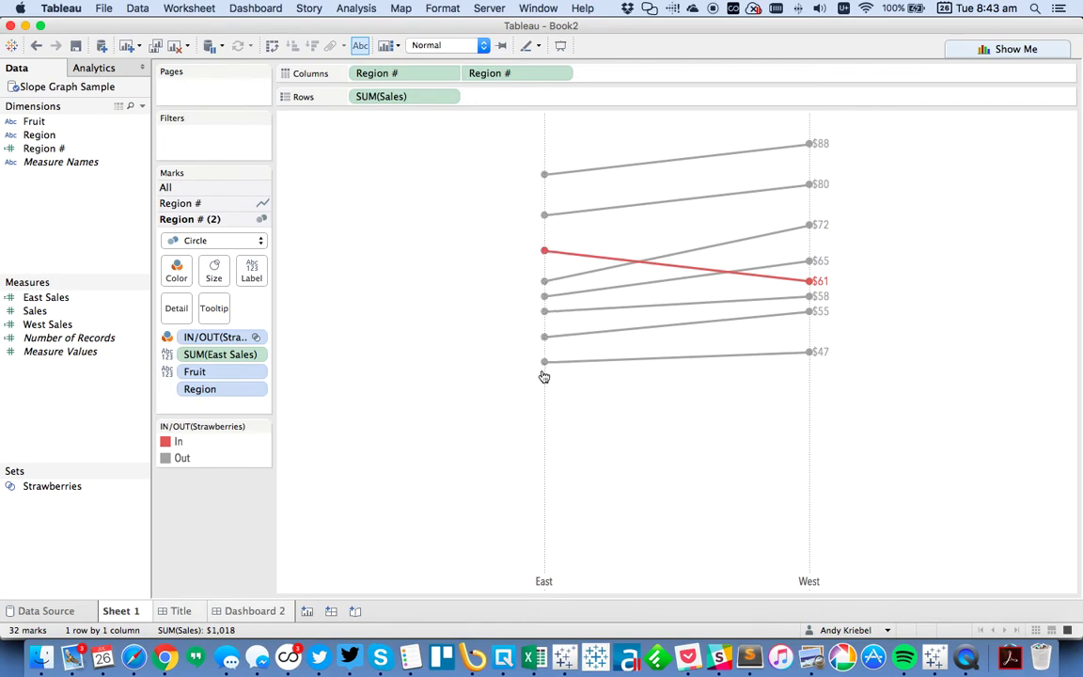
{"action": "right_click", "coordinate": [545, 283]}
{"action": "mouse_move", "coordinate": [609, 381]}
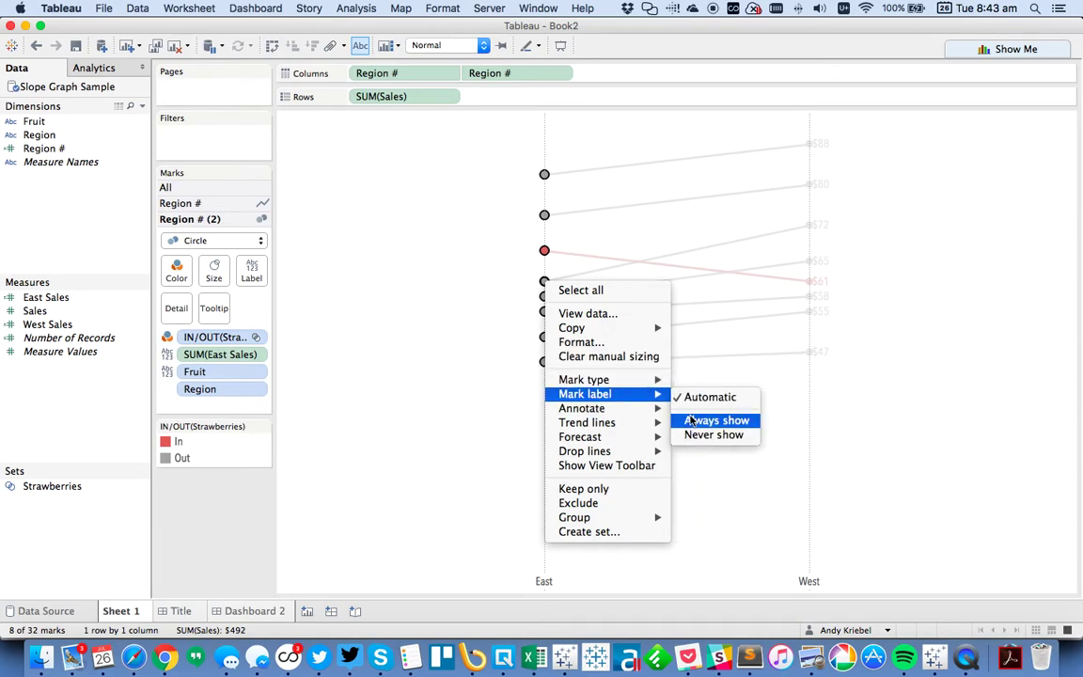
{"action": "left_click", "coordinate": [714, 420]}
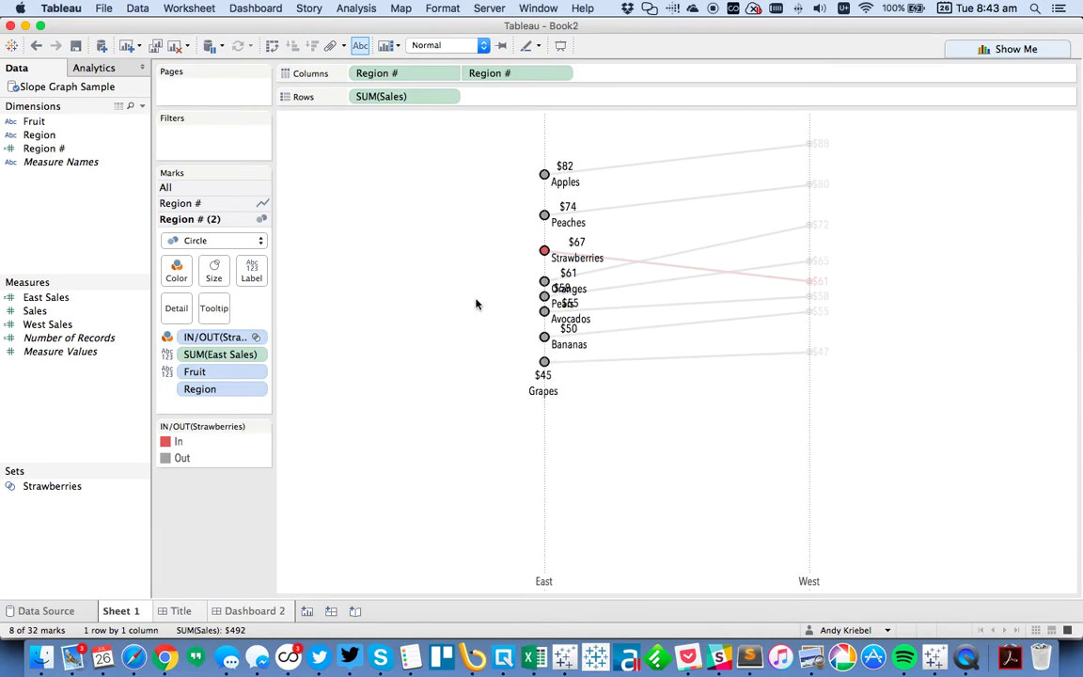
Edit the label text to one line with Fruit before SUM(East Sales).
{"action": "left_click", "coordinate": [252, 271]}
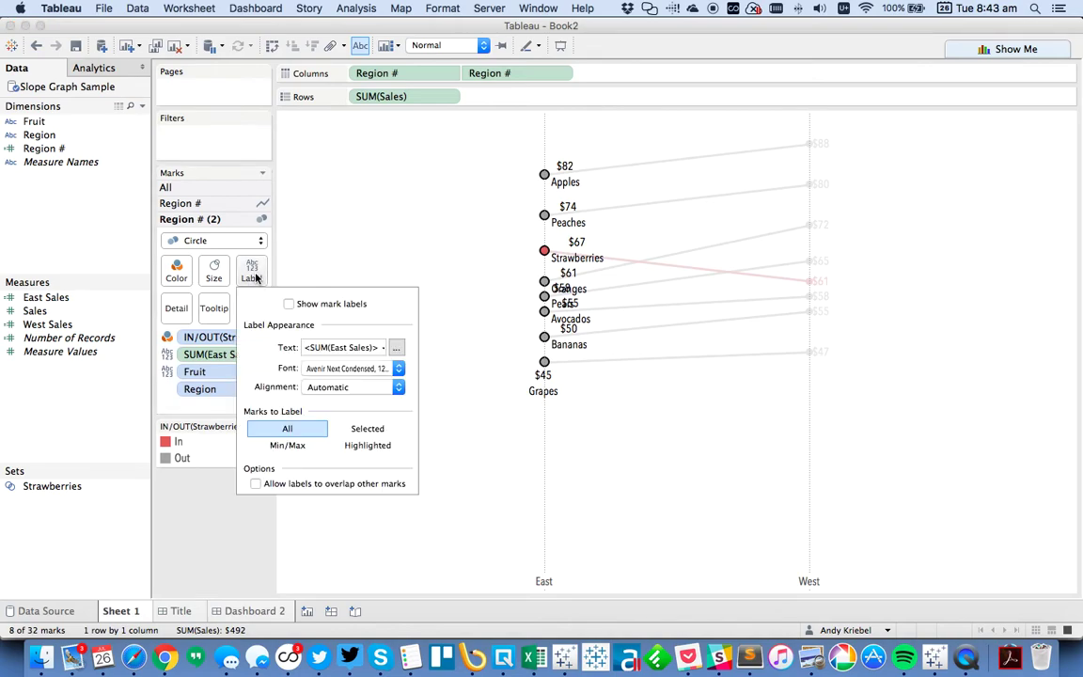
{"action": "left_click", "coordinate": [396, 348]}
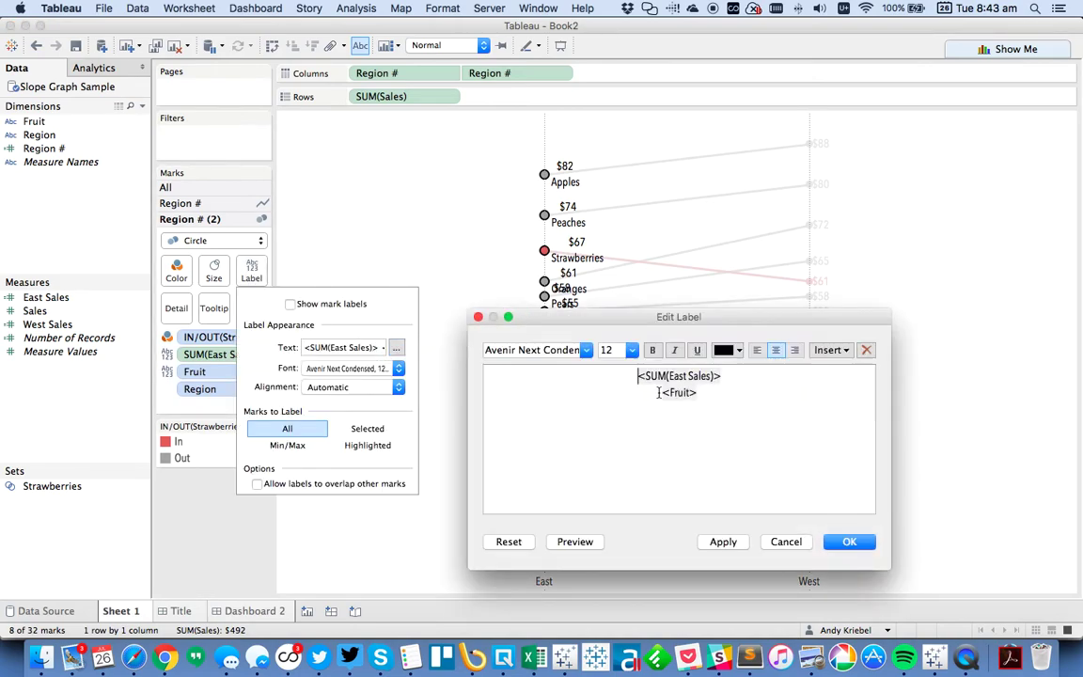
{"action": "left_click_drag", "start_coordinate": [659, 393], "coordinate": [700, 392]}
{"action": "key", "text": "super+c"}
{"action": "key", "text": "BackSpace"}
{"action": "left_click", "coordinate": [635, 376]}
{"action": "key", "text": "super+v"}
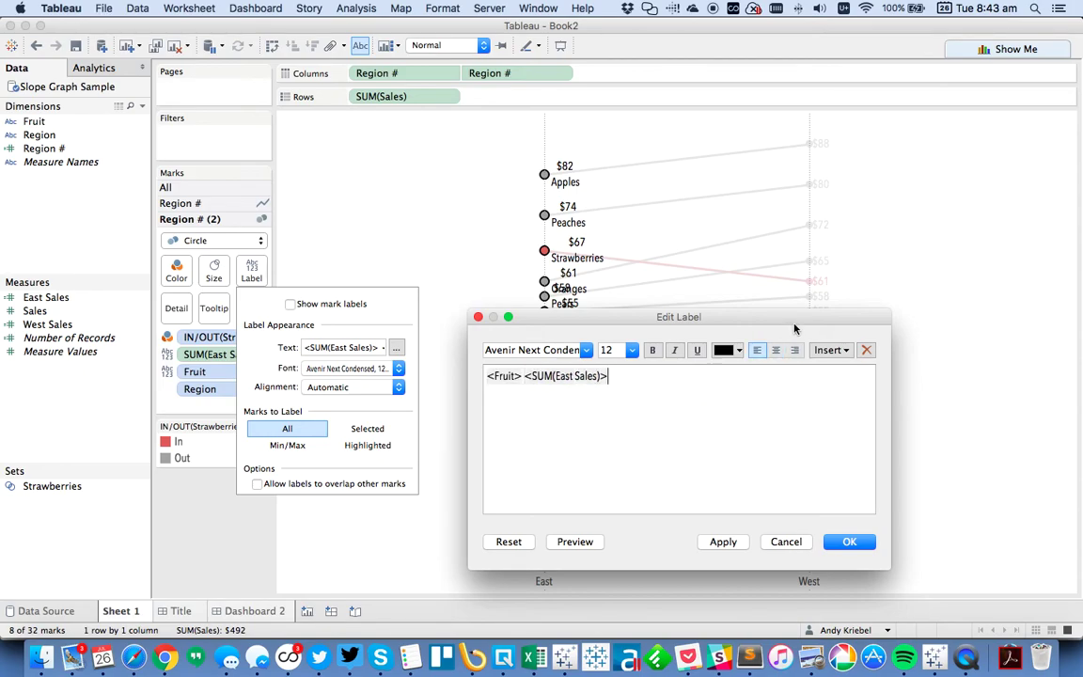
{"action": "left_click", "coordinate": [776, 350]}
{"action": "left_click", "coordinate": [847, 541]}
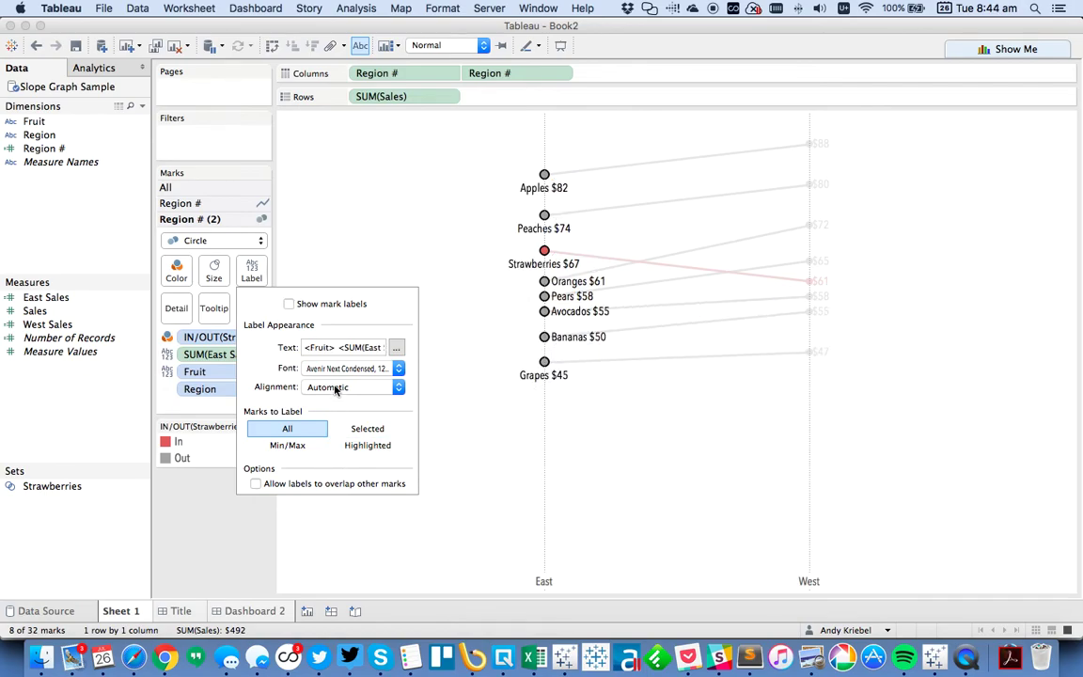
Align the East labels middle left of their dots and set font to Match Mark Color.
{"action": "left_click", "coordinate": [315, 368]}
{"action": "left_click", "coordinate": [271, 367]}
{"action": "left_click", "coordinate": [334, 386]}
{"action": "left_click", "coordinate": [324, 456]}
{"action": "left_click", "coordinate": [342, 528]}
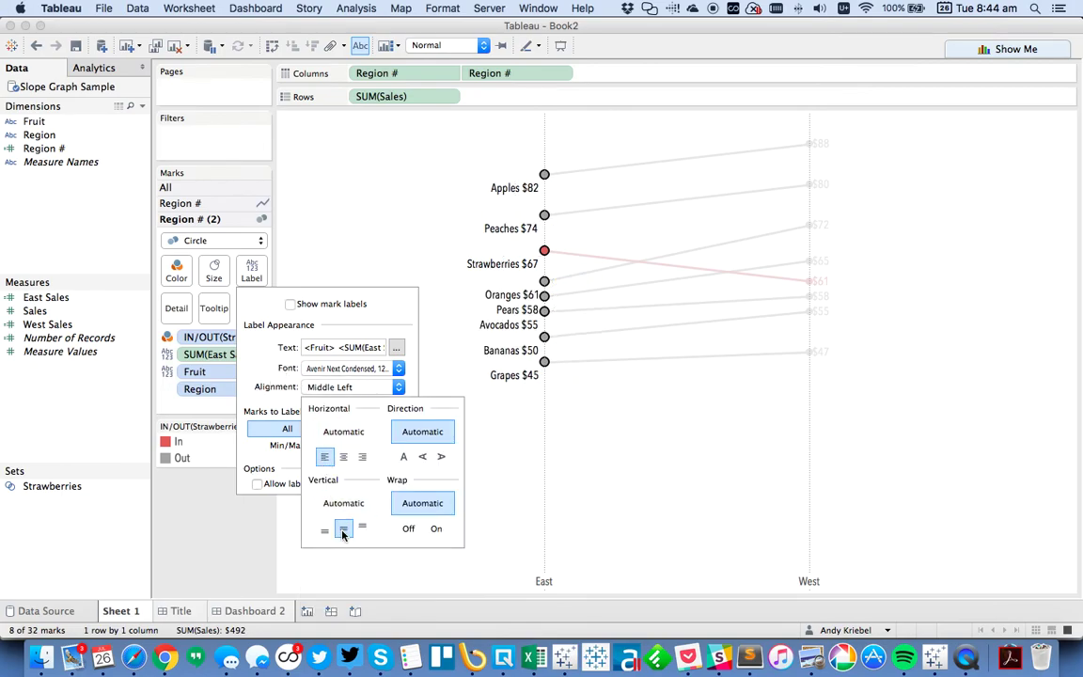
{"action": "left_click", "coordinate": [310, 367]}
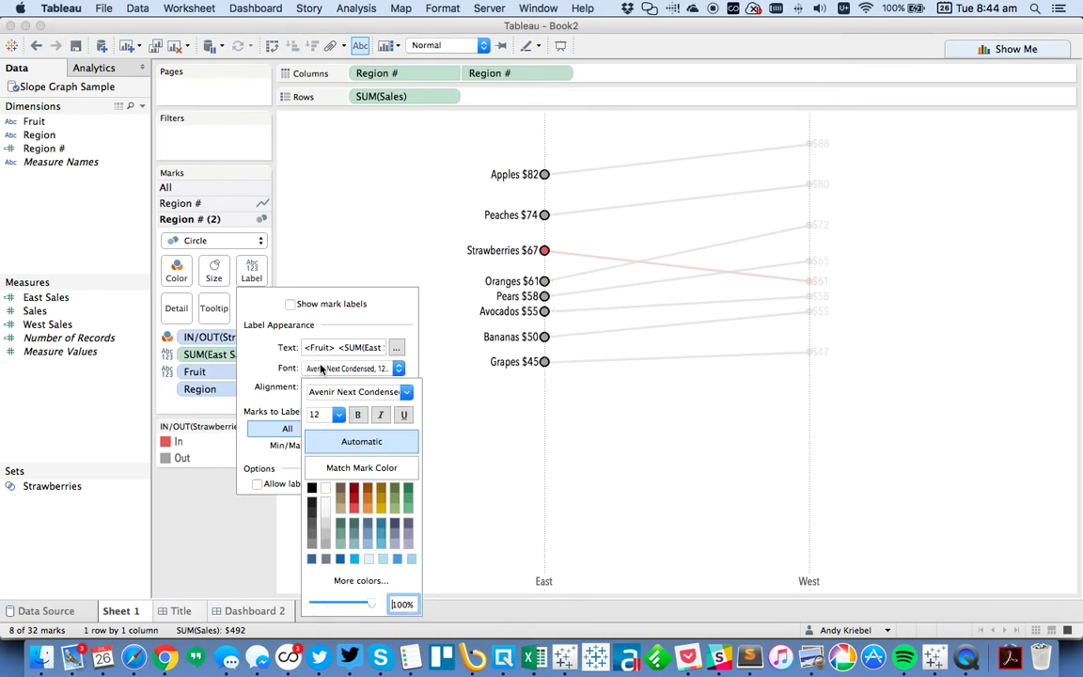
{"action": "left_click", "coordinate": [371, 223]}
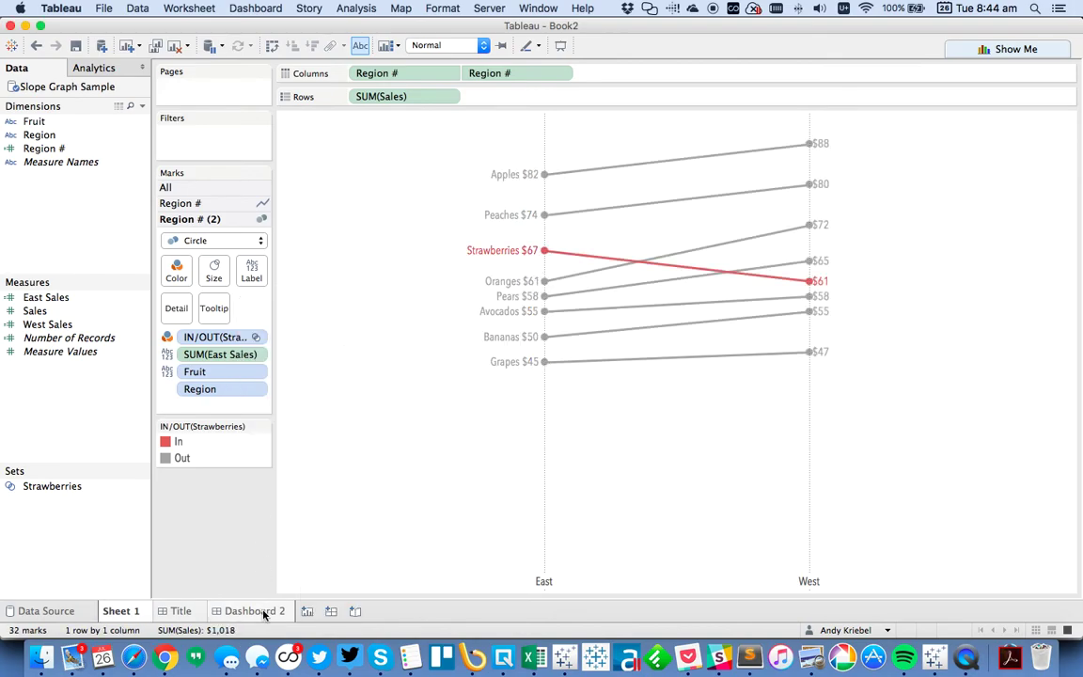
Create a new dashboard with Sheet 1's slope graph and remove the legend container.
{"action": "left_click", "coordinate": [330, 612]}
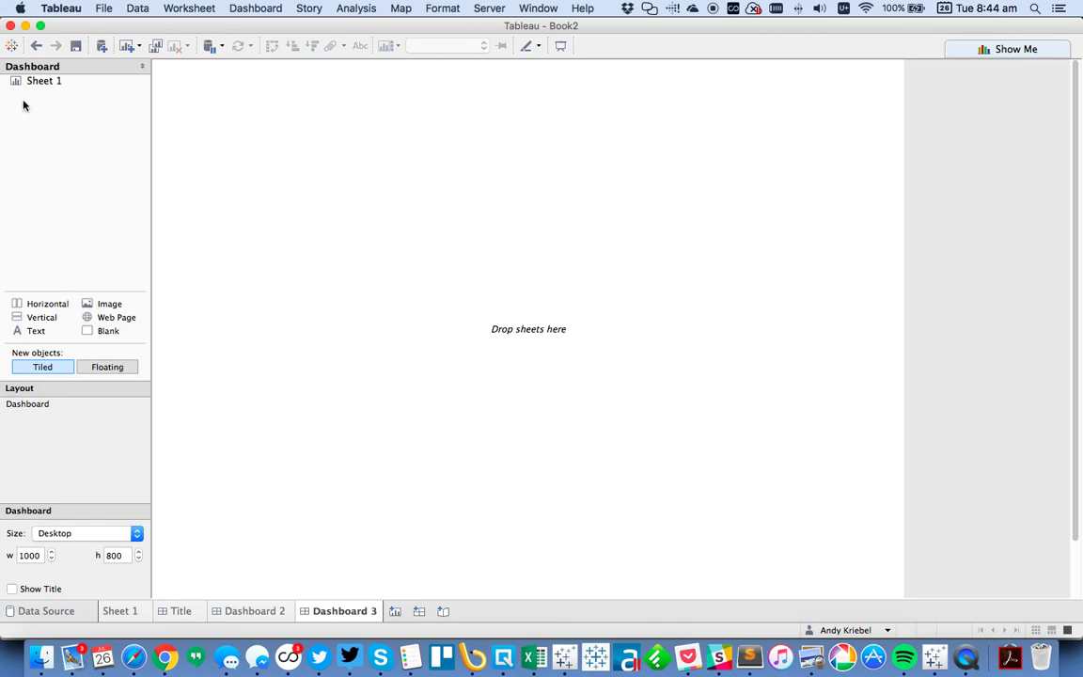
{"action": "left_click_drag", "start_coordinate": [47, 83], "coordinate": [205, 431]}
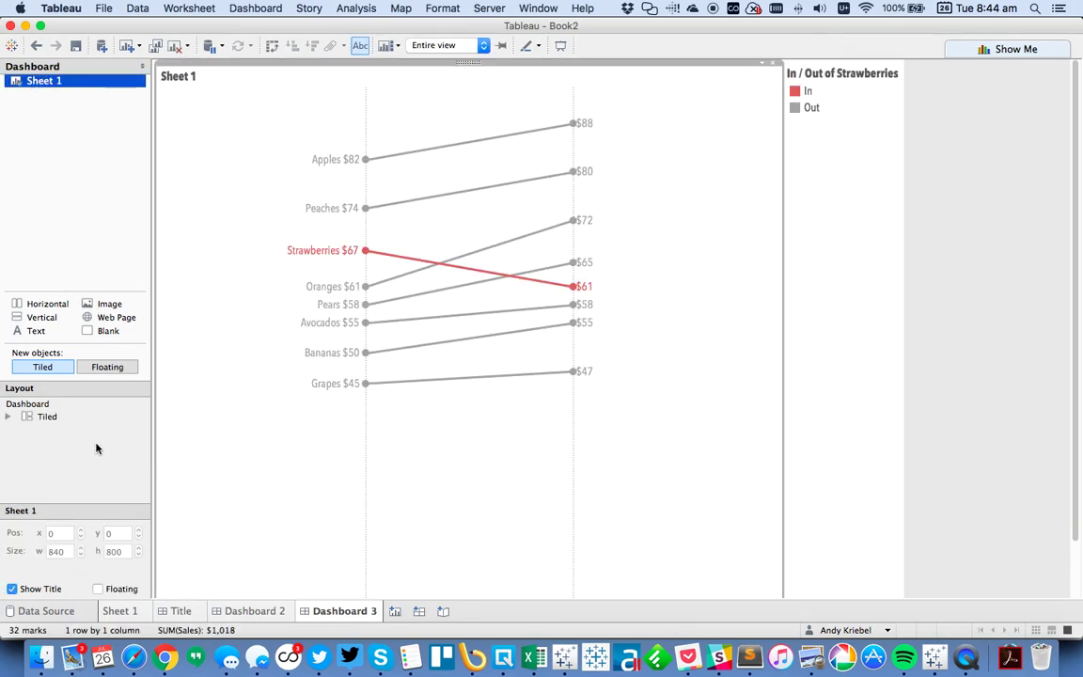
{"action": "left_click", "coordinate": [972, 375]}
{"action": "left_click", "coordinate": [875, 290]}
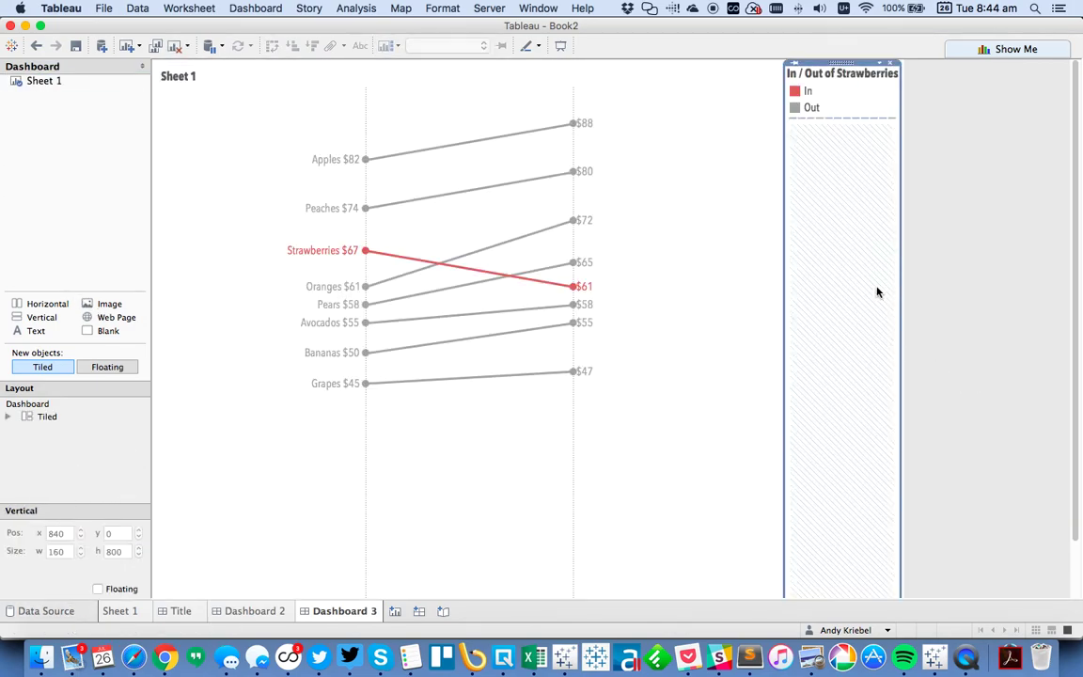
{"action": "left_click", "coordinate": [892, 65]}
{"action": "key", "text": "Return"}
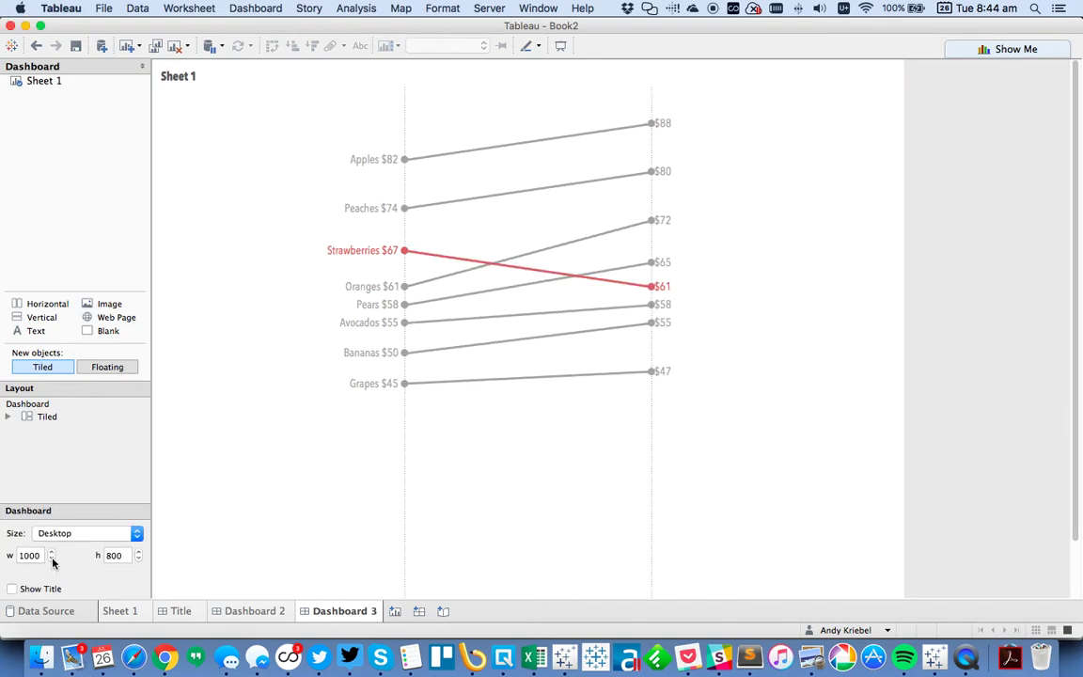
Set the dashboard size to Exactly 600 × 700.
{"action": "left_click", "coordinate": [52, 558]}
{"action": "left_click", "coordinate": [52, 558]}
{"action": "left_click", "coordinate": [52, 558]}
{"action": "left_click", "coordinate": [52, 558]}
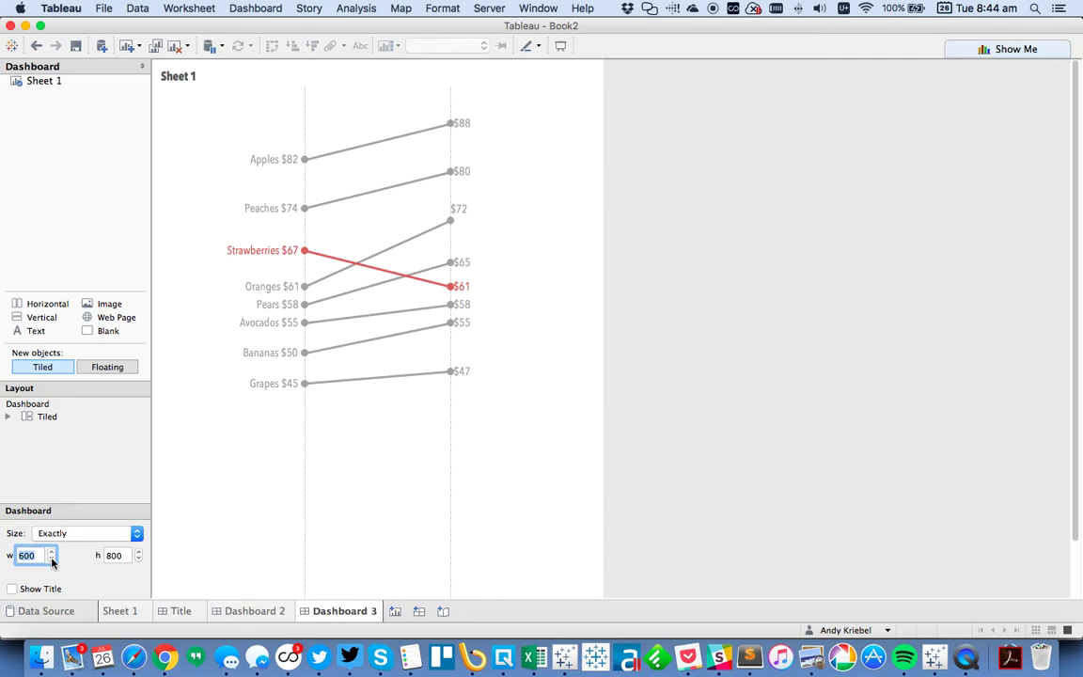
{"action": "left_click", "coordinate": [138, 559]}
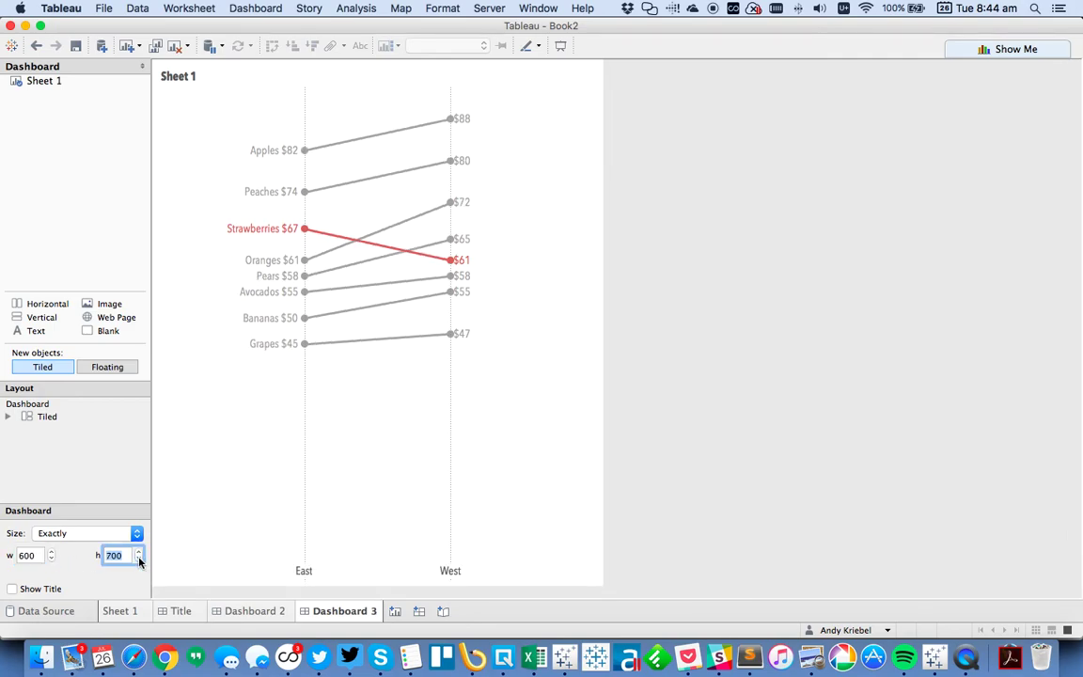
Copy the title sentence from the notes in Sublime Text.
{"action": "key", "text": "super+Tab"}
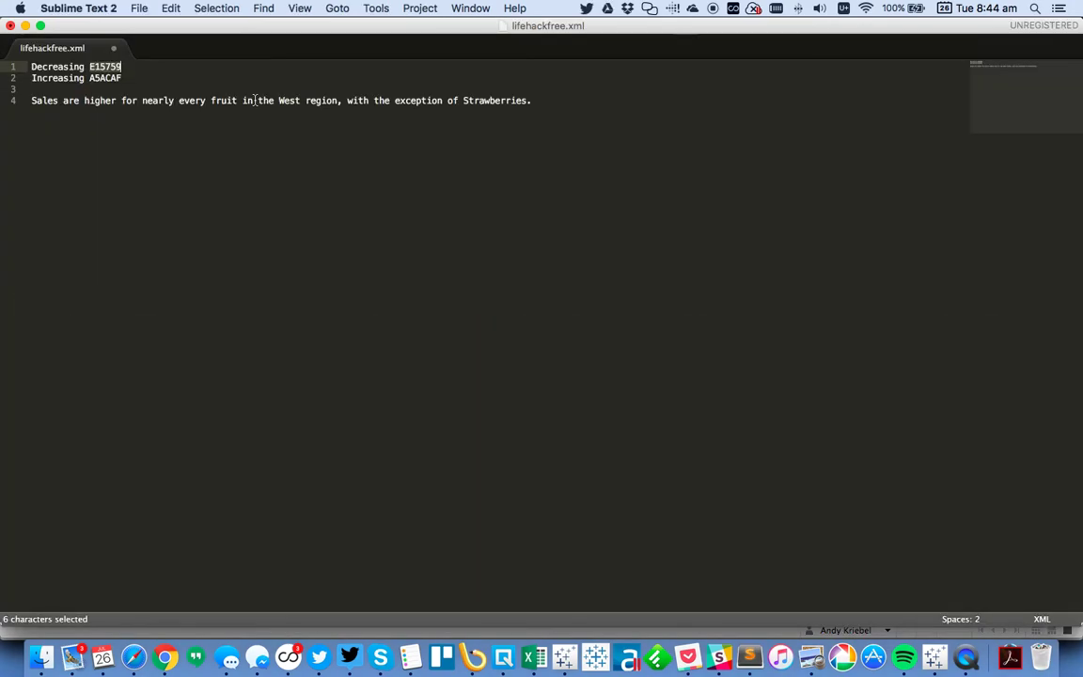
{"action": "left_click", "coordinate": [34, 102]}
{"action": "key", "text": "super+shift+Right"}
{"action": "key", "text": "super+c"}
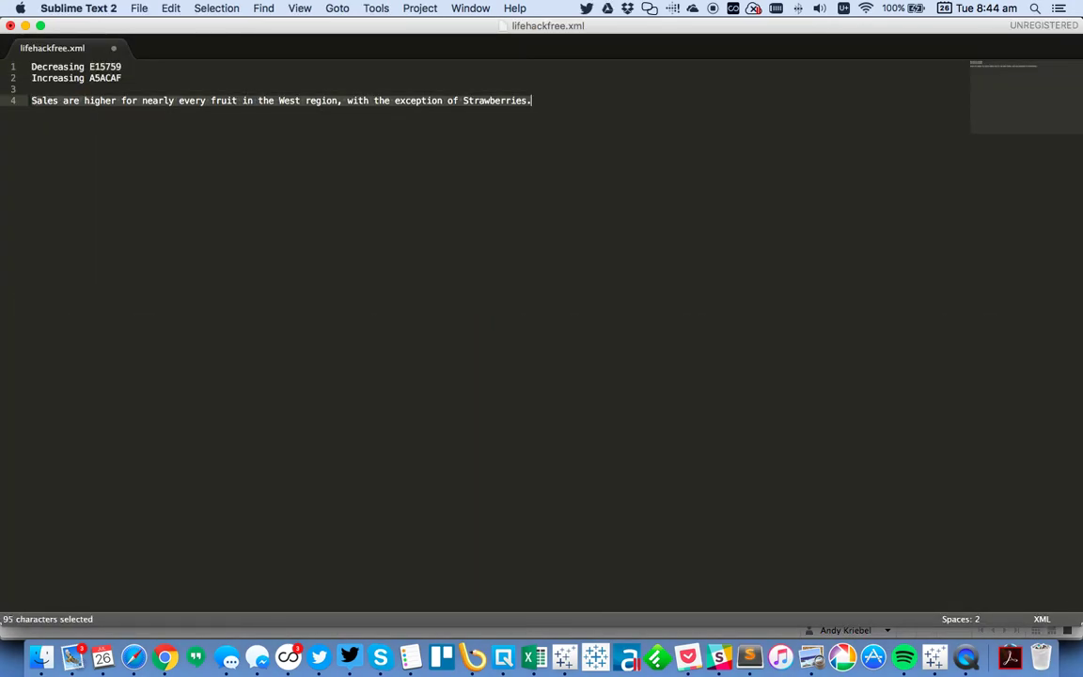
{"action": "key", "text": "super+Tab"}
Replace the chart title with the pasted West-vs-East sentence at font size 18.
{"action": "double_click", "coordinate": [188, 79]}
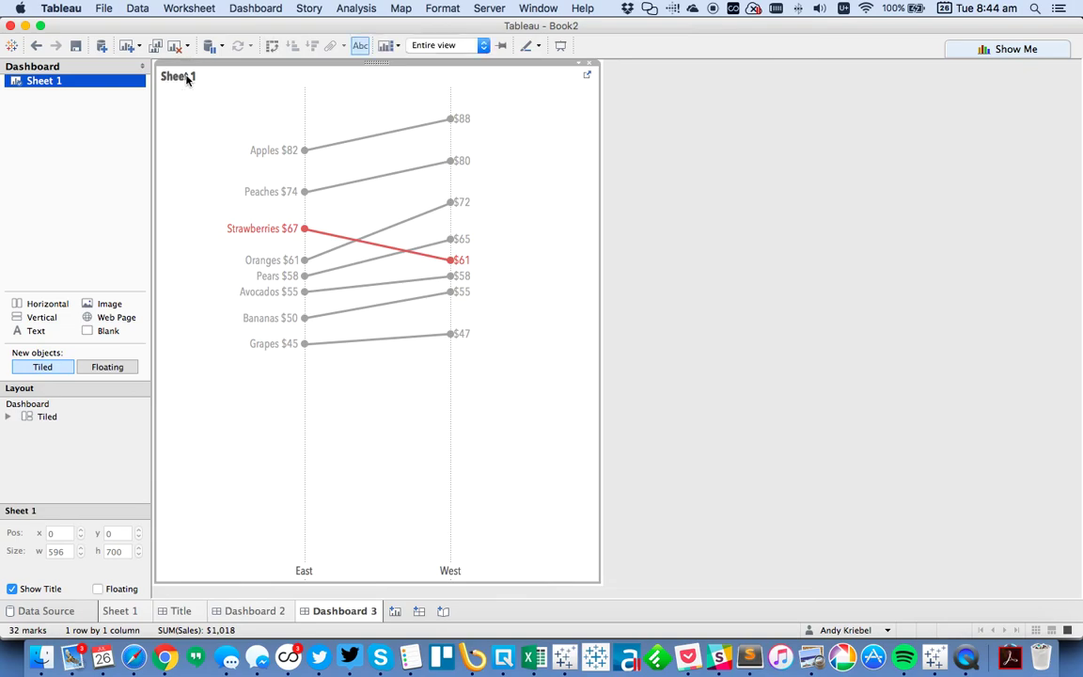
{"action": "key", "text": "super+a"}
{"action": "key", "text": "super+v"}
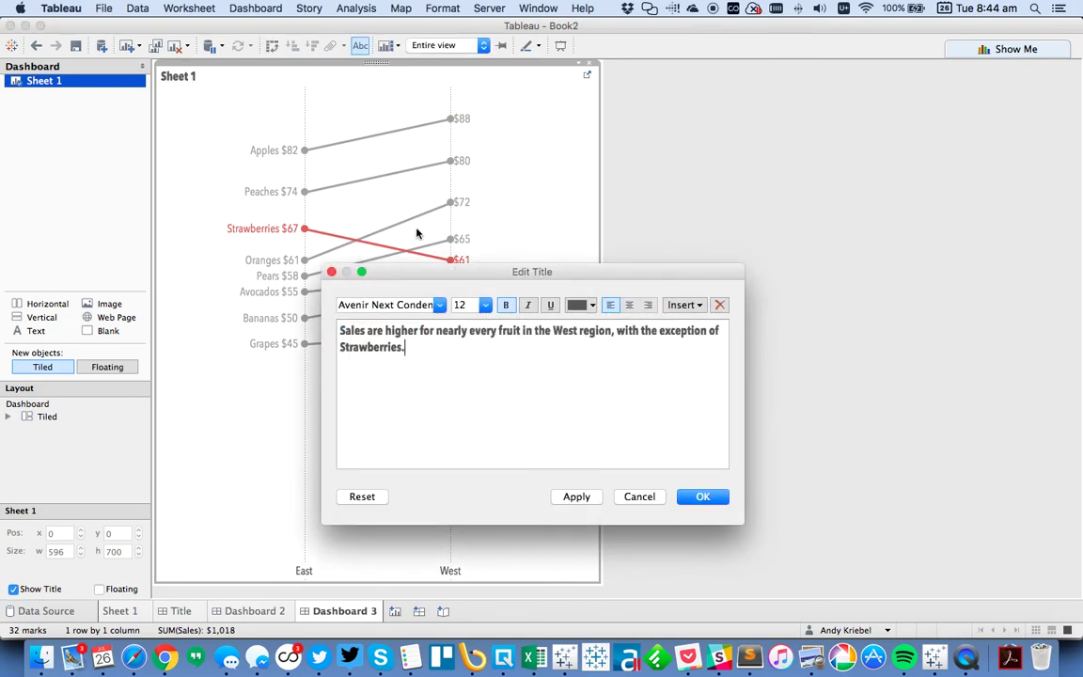
{"action": "key", "text": "super+a"}
{"action": "left_click", "coordinate": [485, 305]}
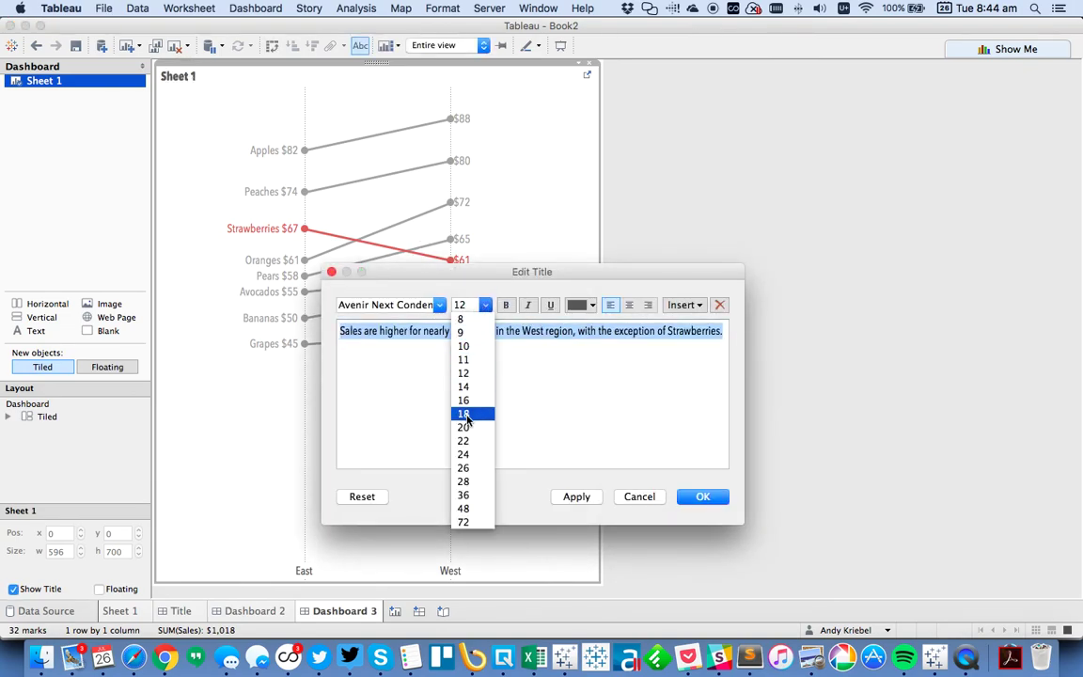
{"action": "left_click", "coordinate": [464, 413]}
{"action": "left_click", "coordinate": [494, 355]}
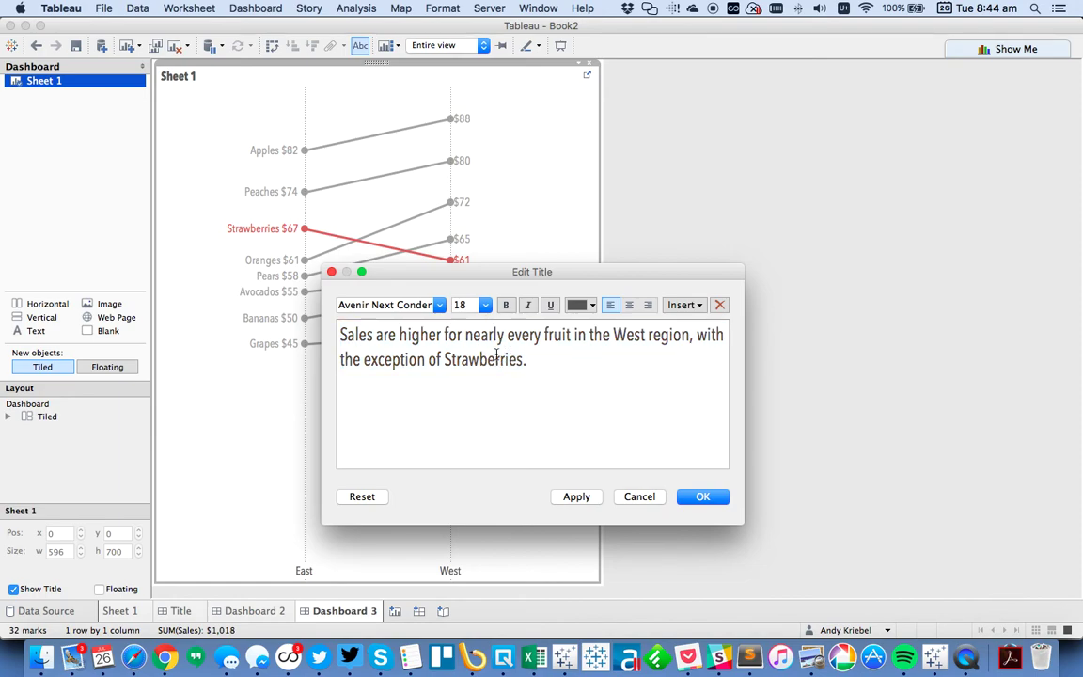
Colour the word Strawberries in the title red E15759 and confirm the title.
{"action": "double_click", "coordinate": [489, 358]}
{"action": "left_click", "coordinate": [580, 305]}
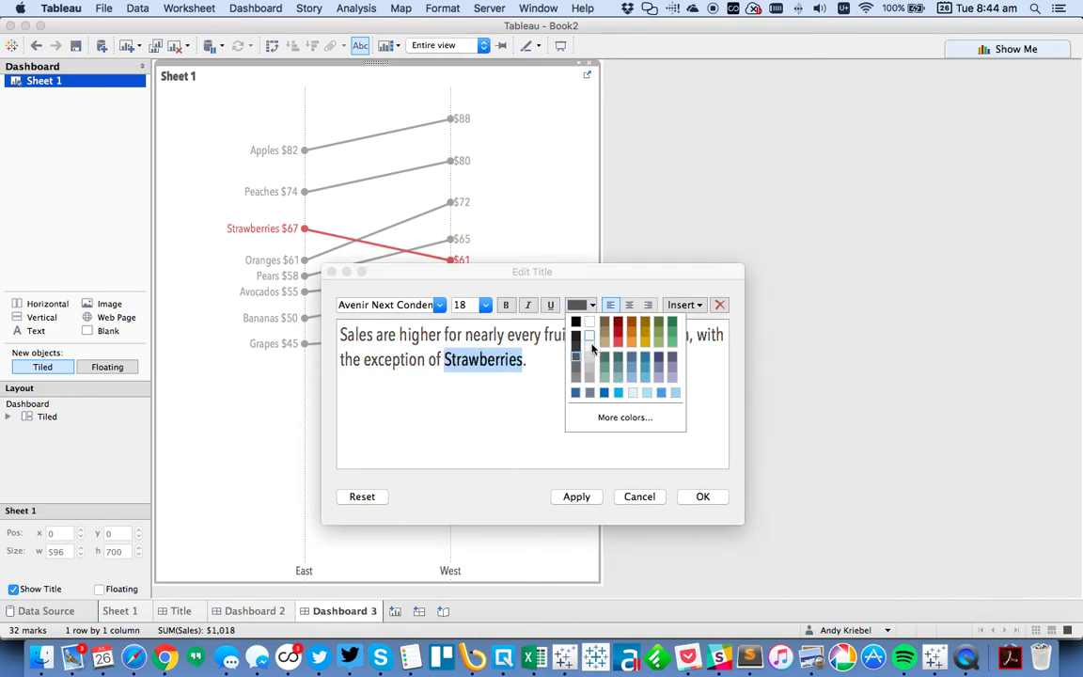
{"action": "left_click", "coordinate": [622, 417]}
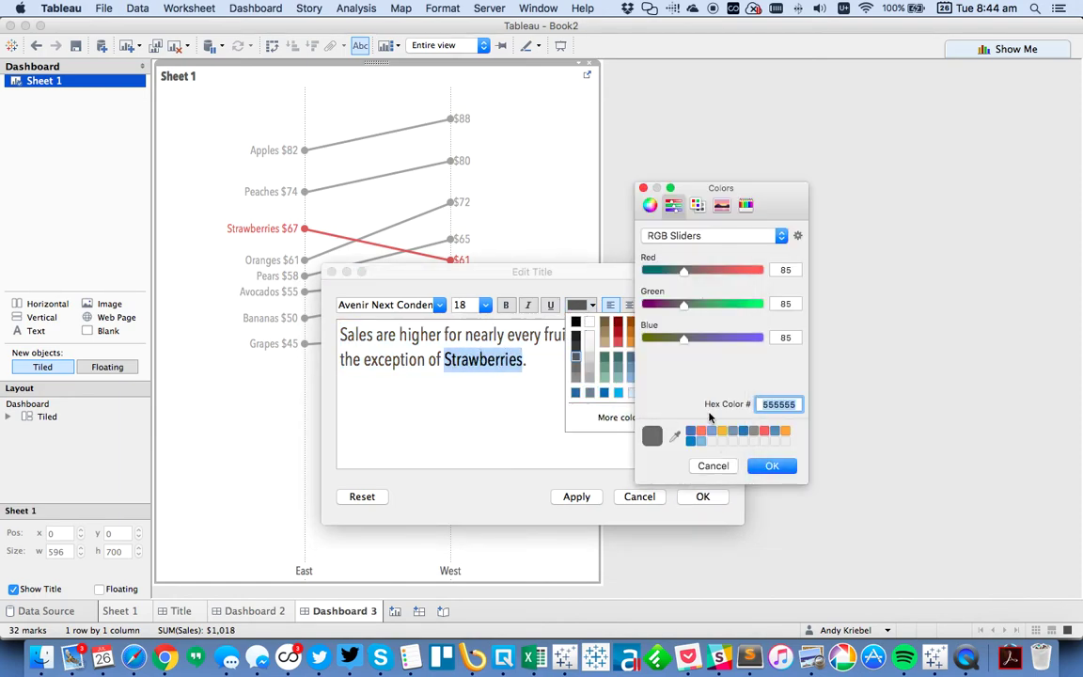
{"action": "type", "text": "E15759"}
{"action": "key", "text": "Return"}
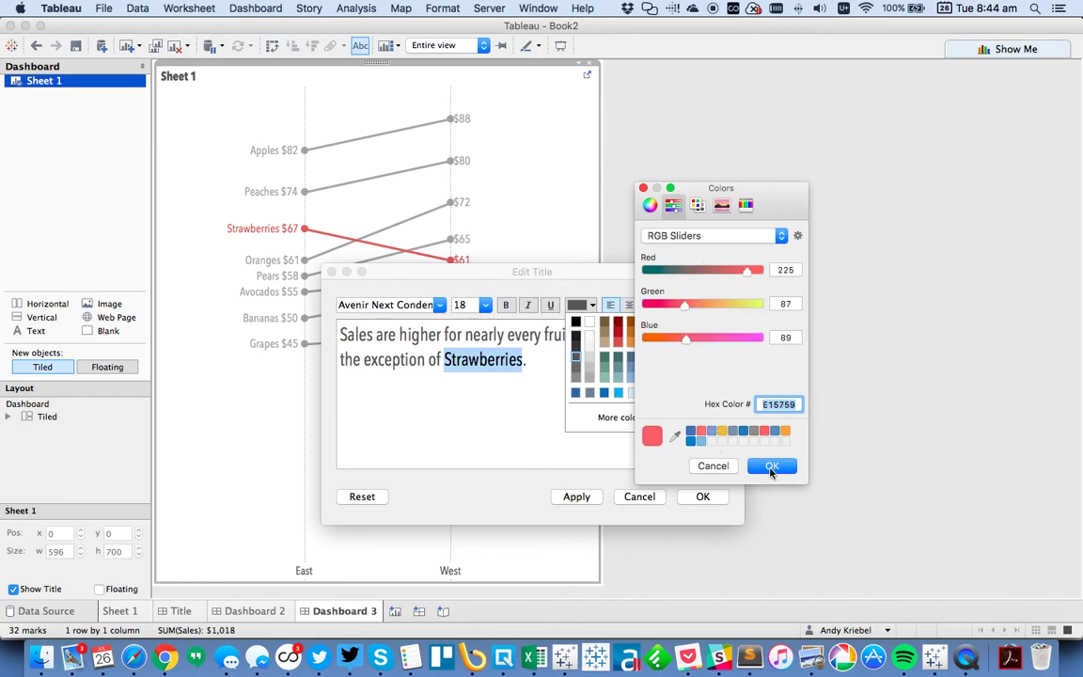
{"action": "left_click", "coordinate": [770, 467]}
{"action": "key", "text": "super+Tab"}
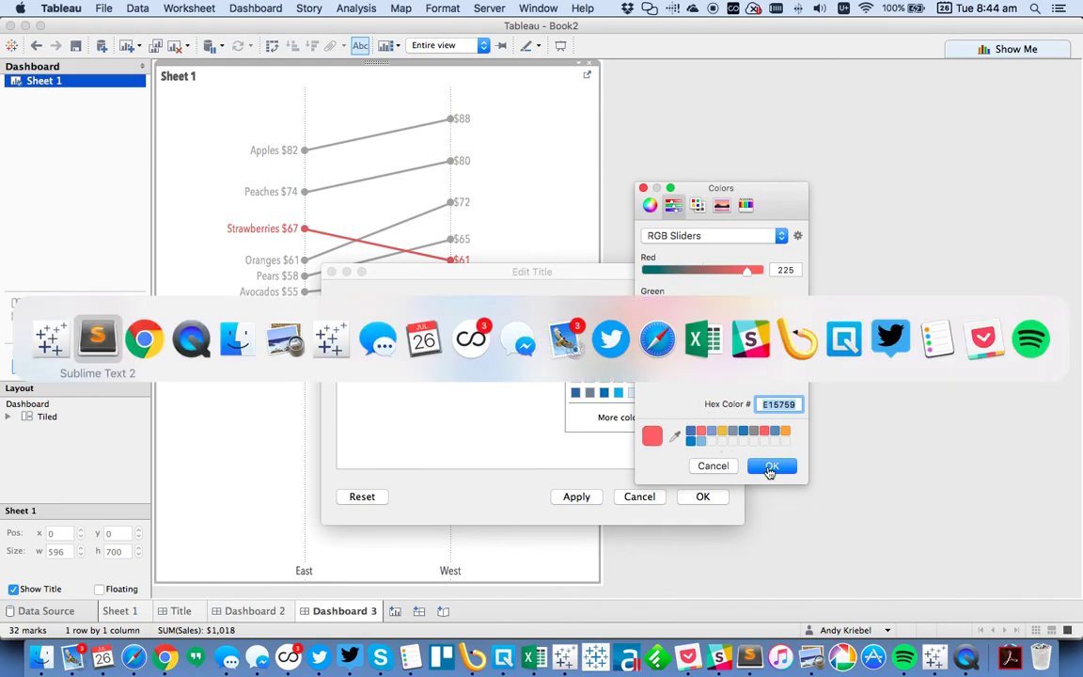
{"action": "key", "text": "super+Tab"}
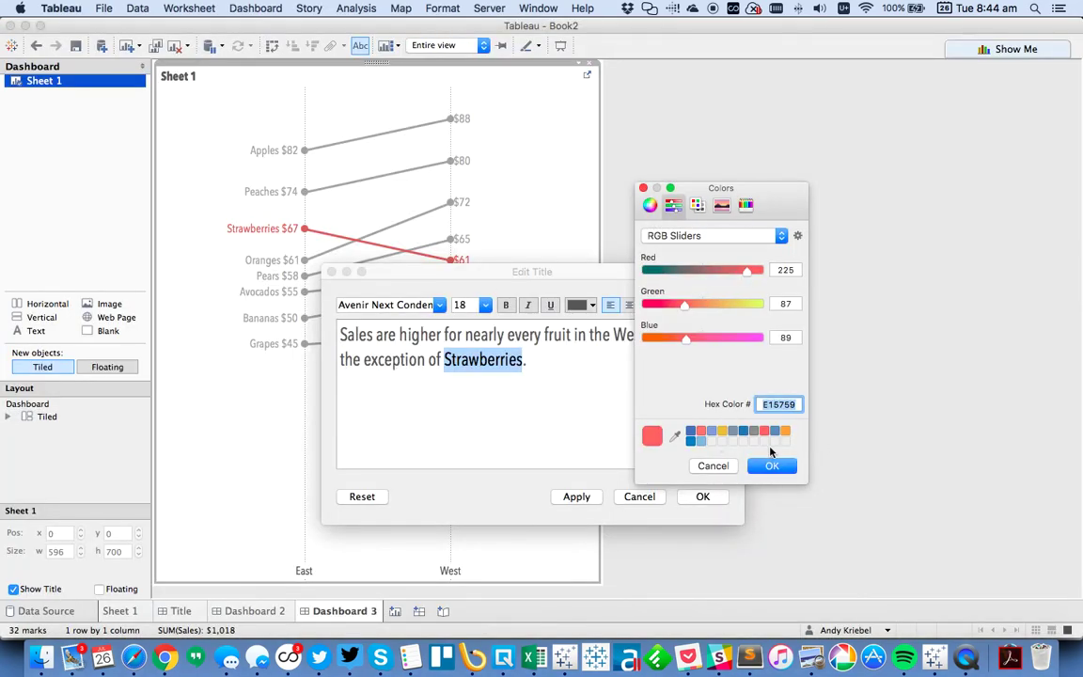
{"action": "left_click", "coordinate": [770, 465]}
{"action": "left_click", "coordinate": [703, 496]}
{"action": "left_click", "coordinate": [783, 326]}
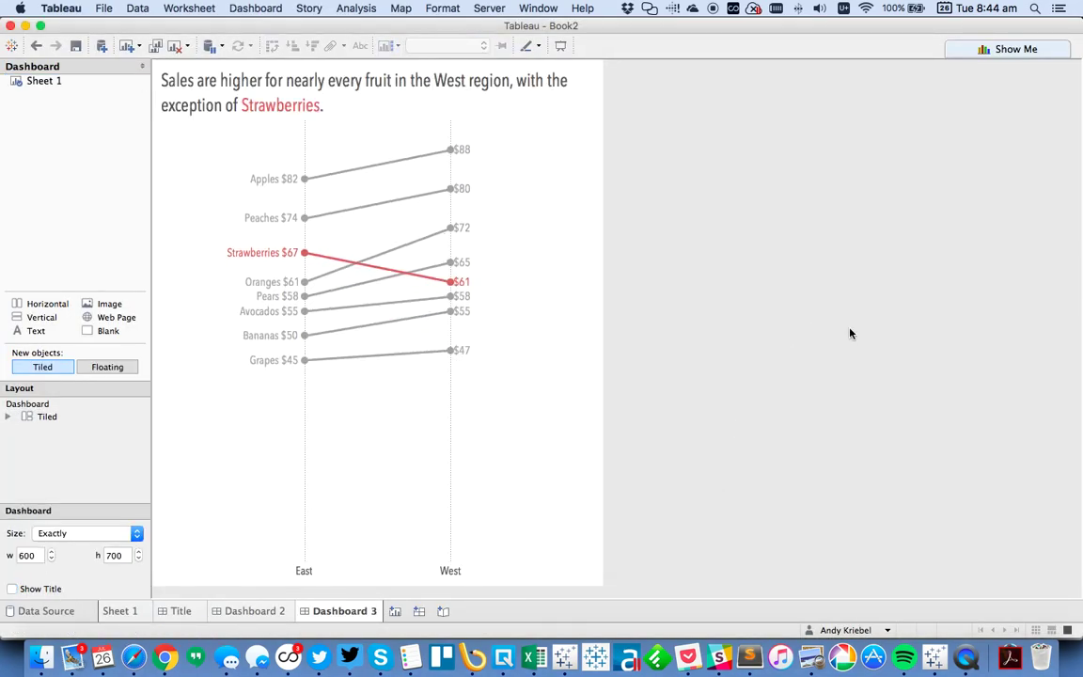